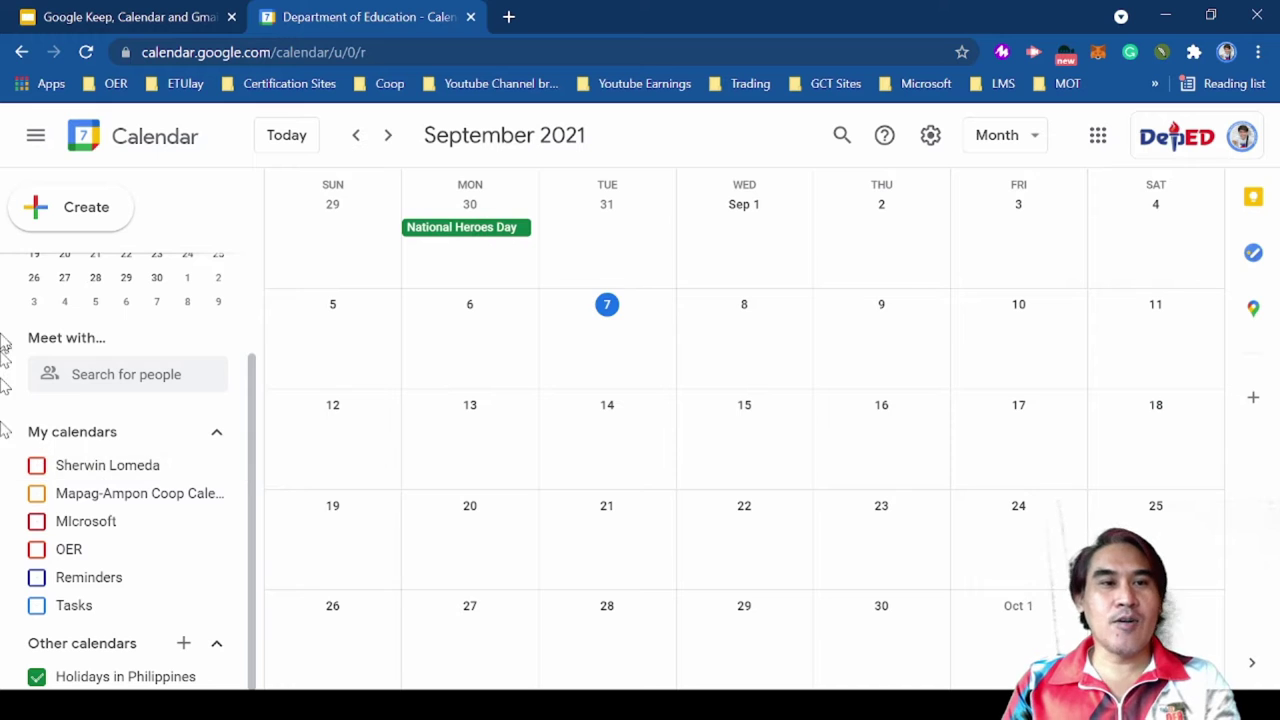
Step: Check the Task 1 slide, then create a new calendar named "Parent / Teacher Conference" with an empty description
click(88, 18)
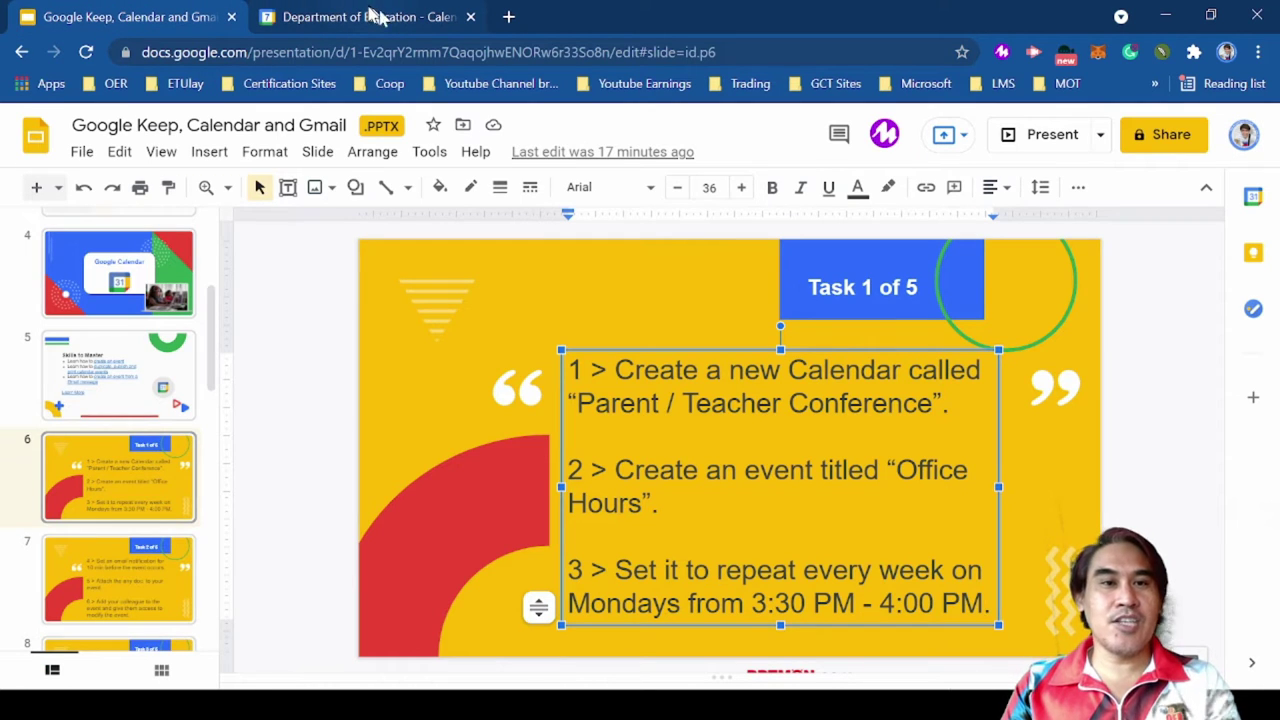
click(390, 22)
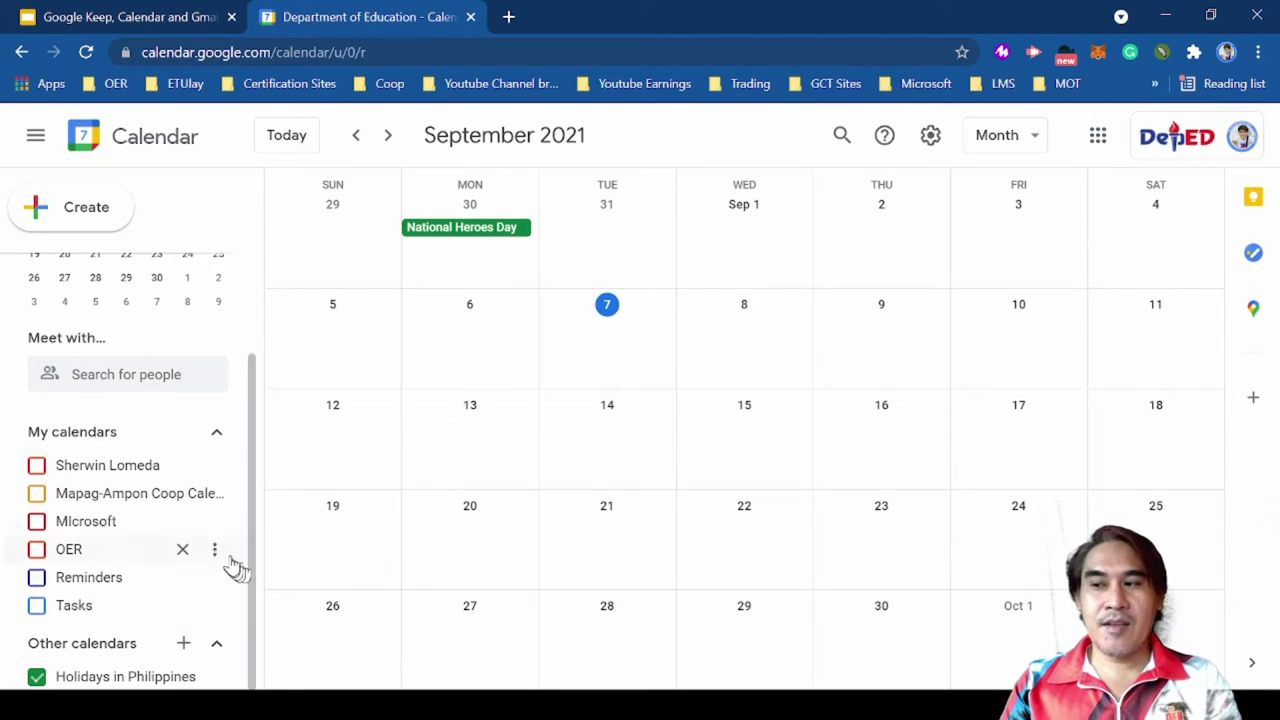
click(183, 646)
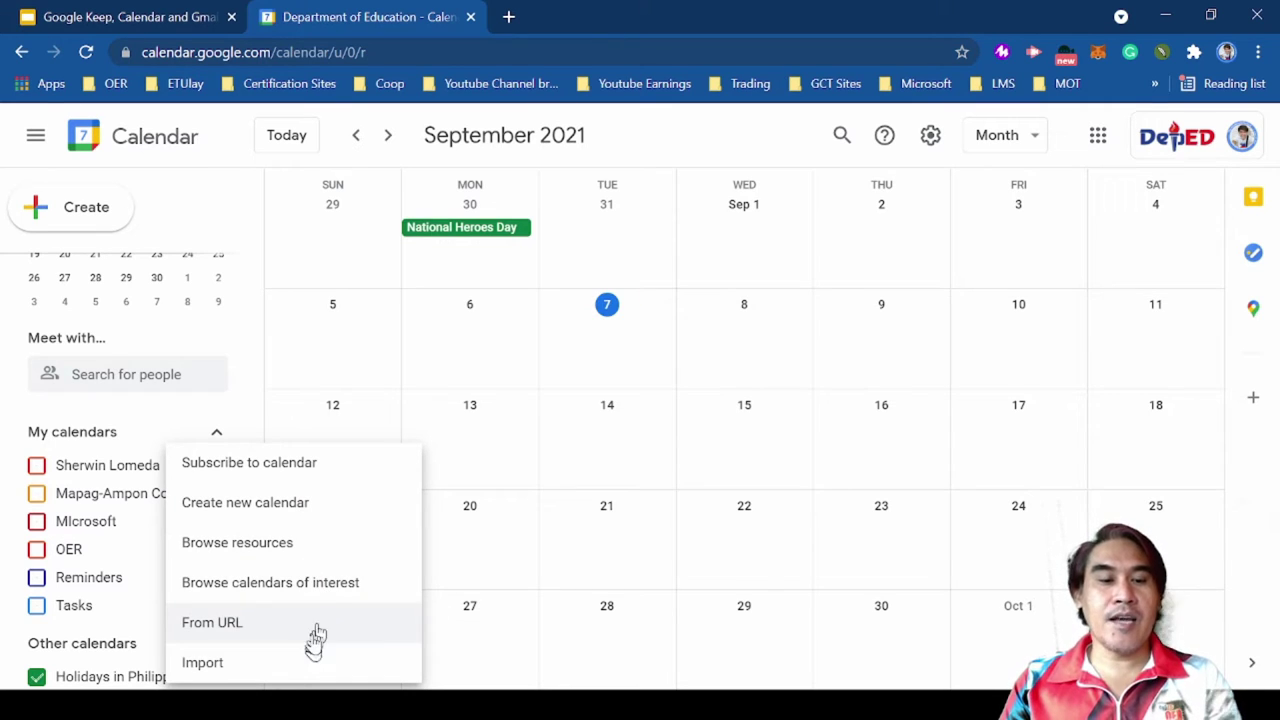
click(318, 512)
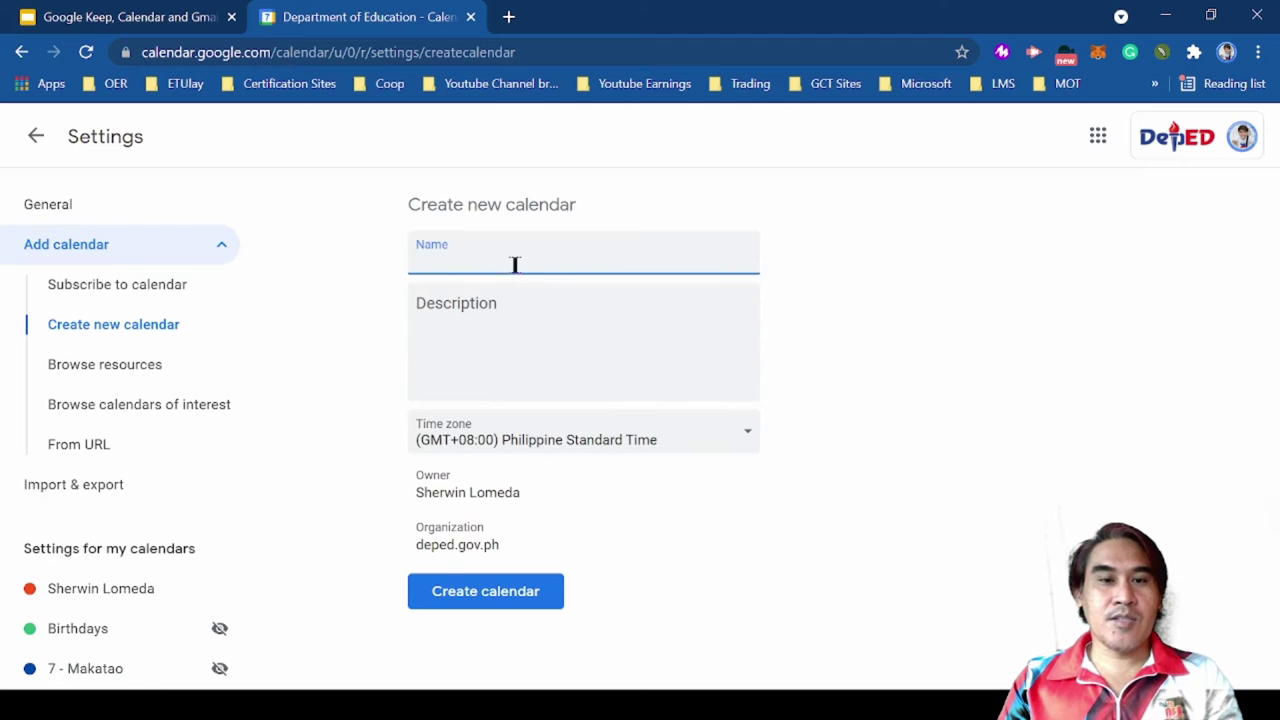
text(Parent / Teacher Conference)
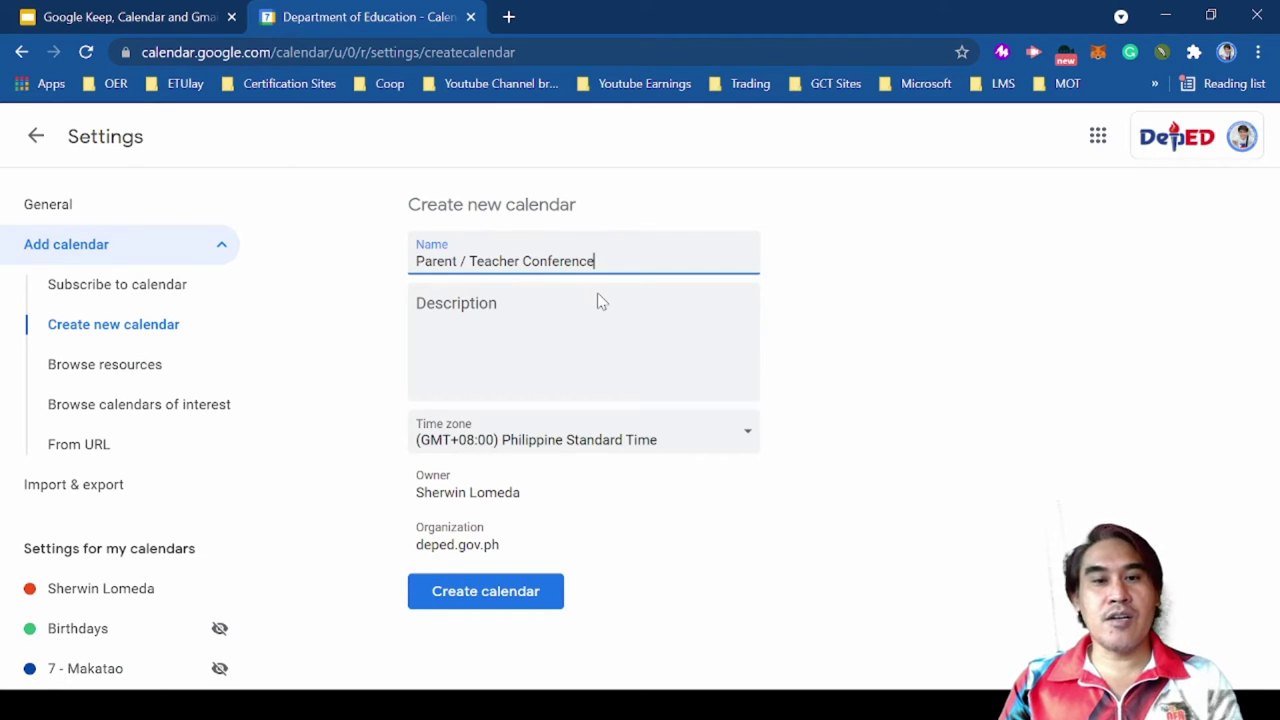
click(543, 306)
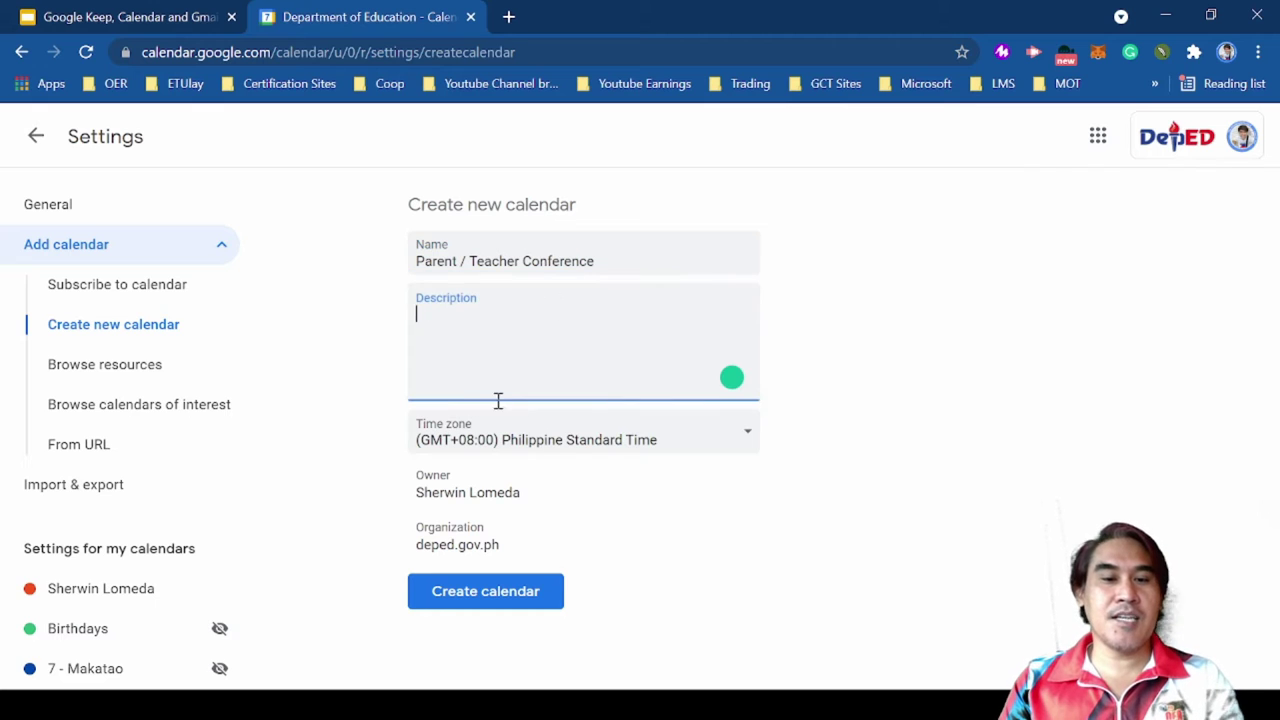
click(496, 598)
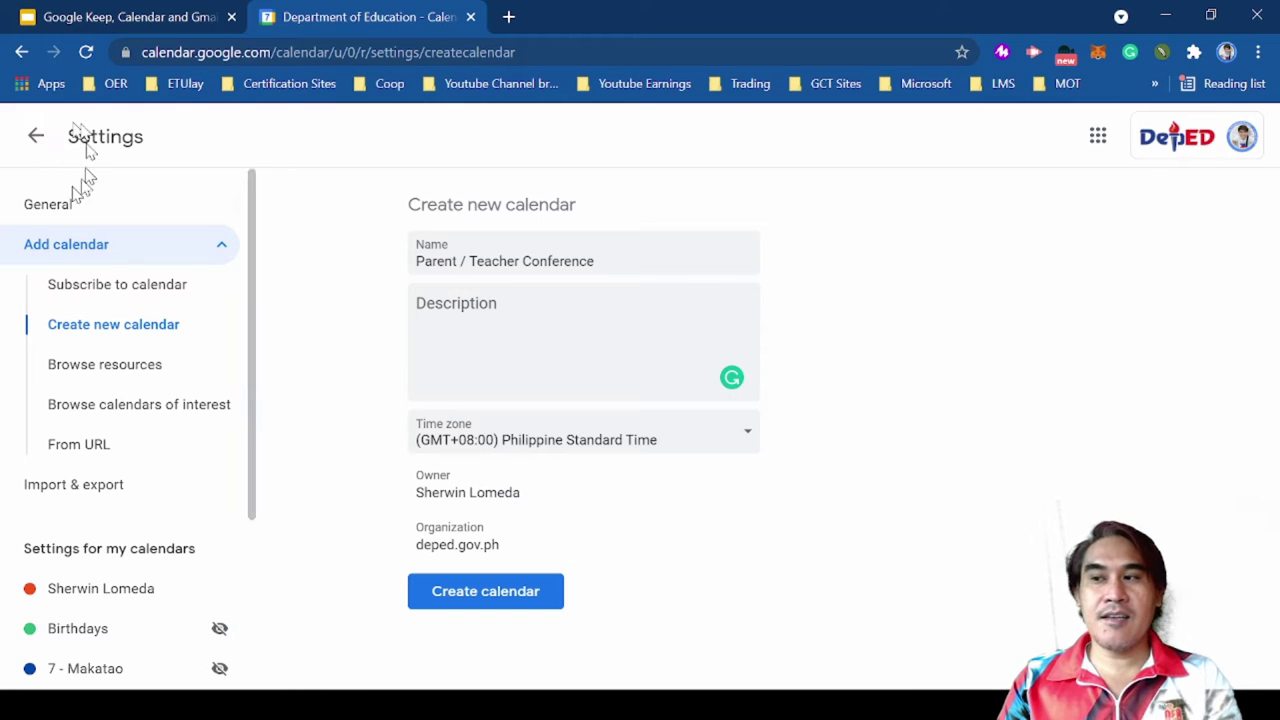
Step: Return to the main calendar view, reload the page and locate the Parent / Teacher Conference calendar among the own calendars
click(36, 145)
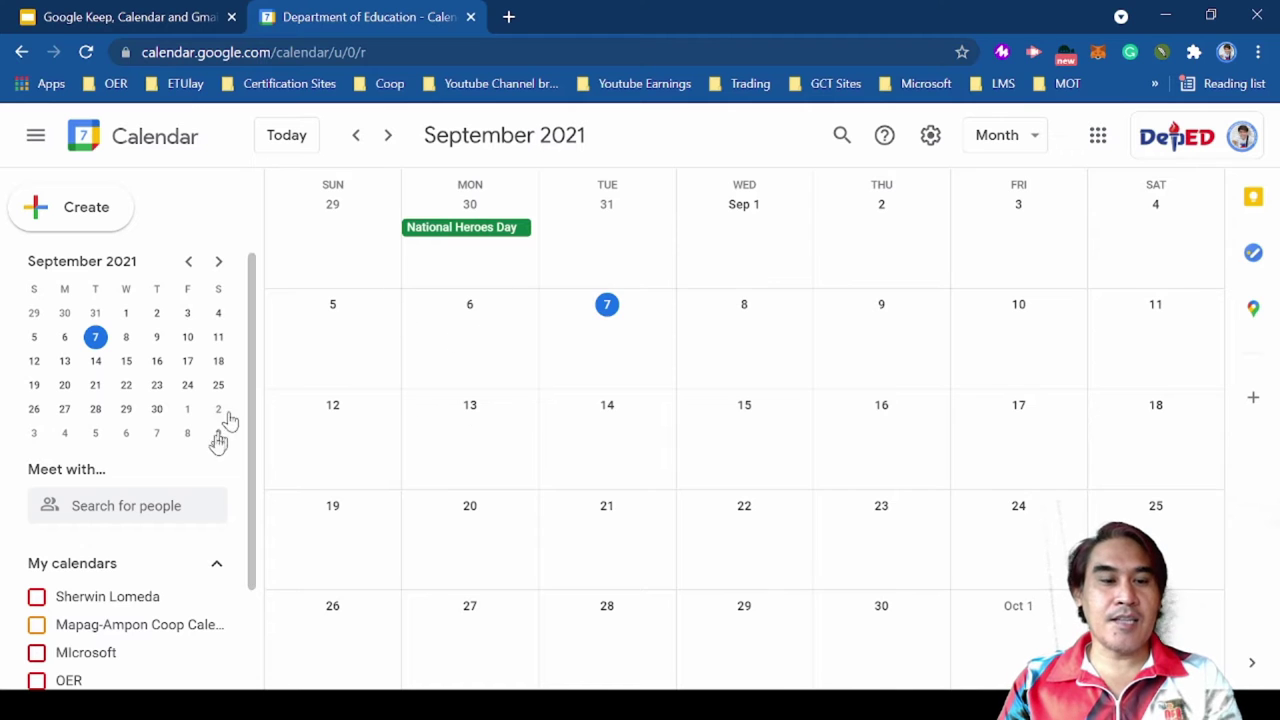
scroll(220, 480, down, 2)
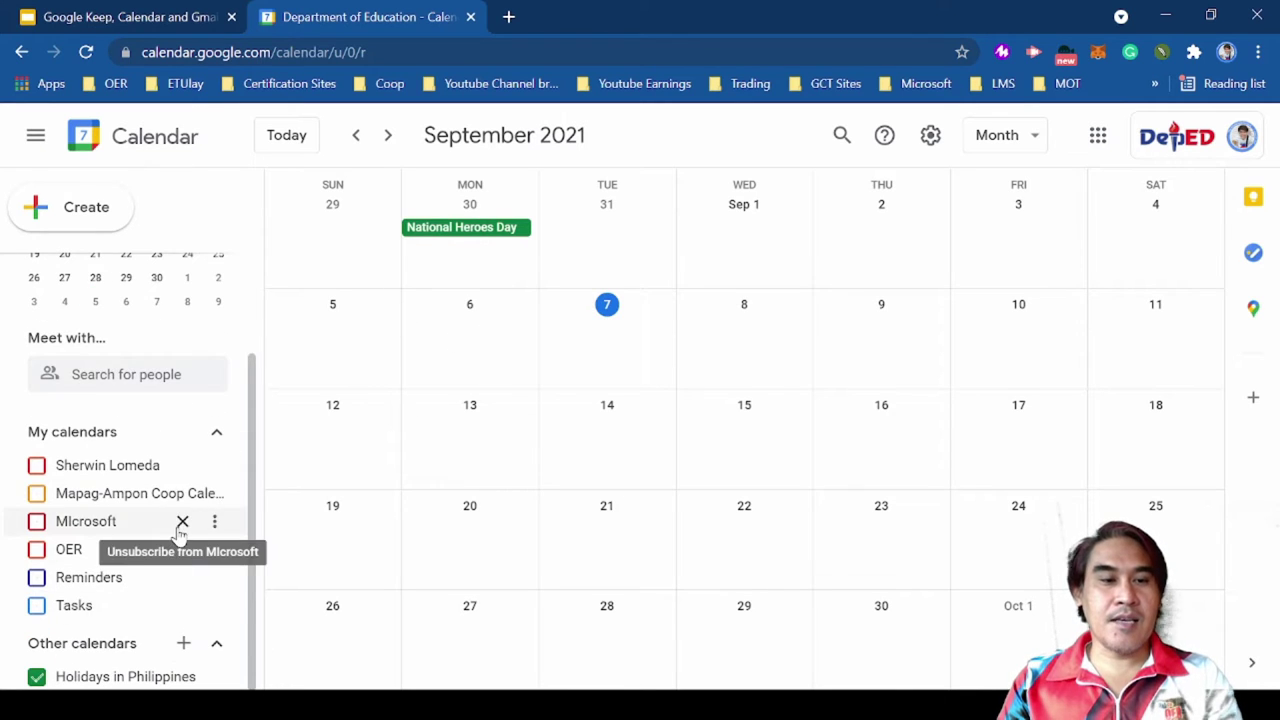
scroll(177, 534, up, 1)
scroll(177, 534, down, 1)
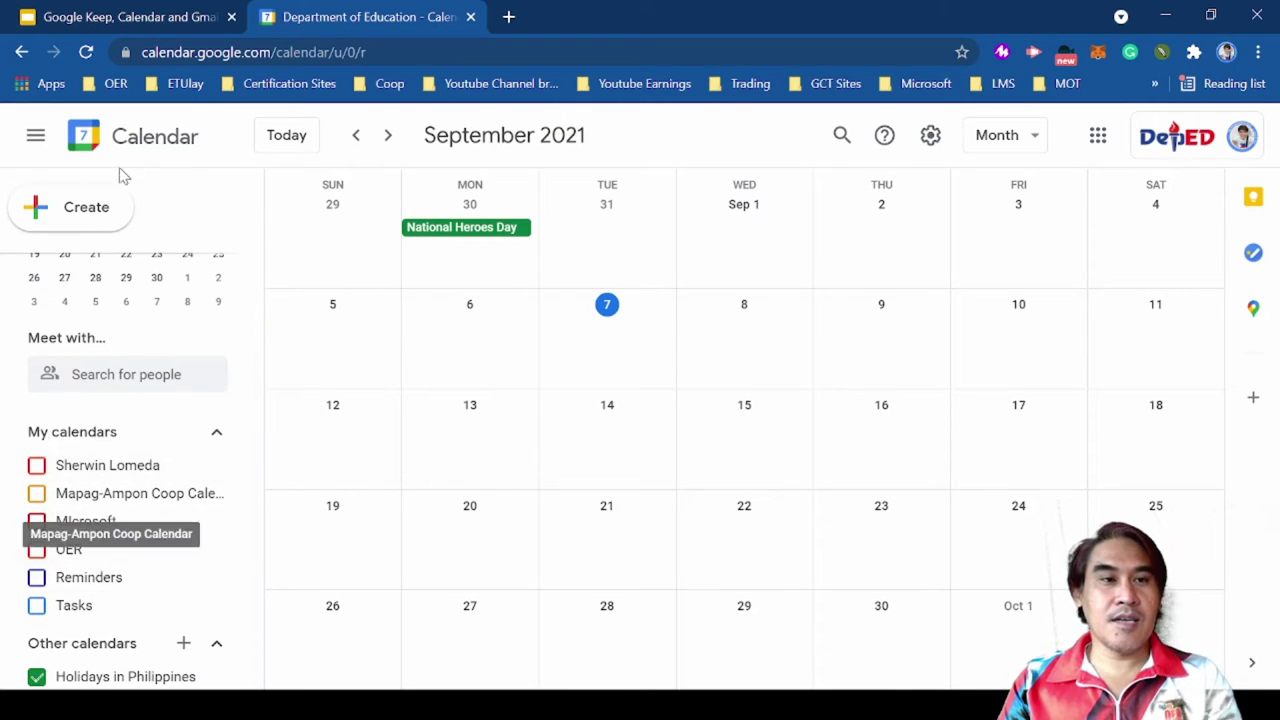
click(86, 52)
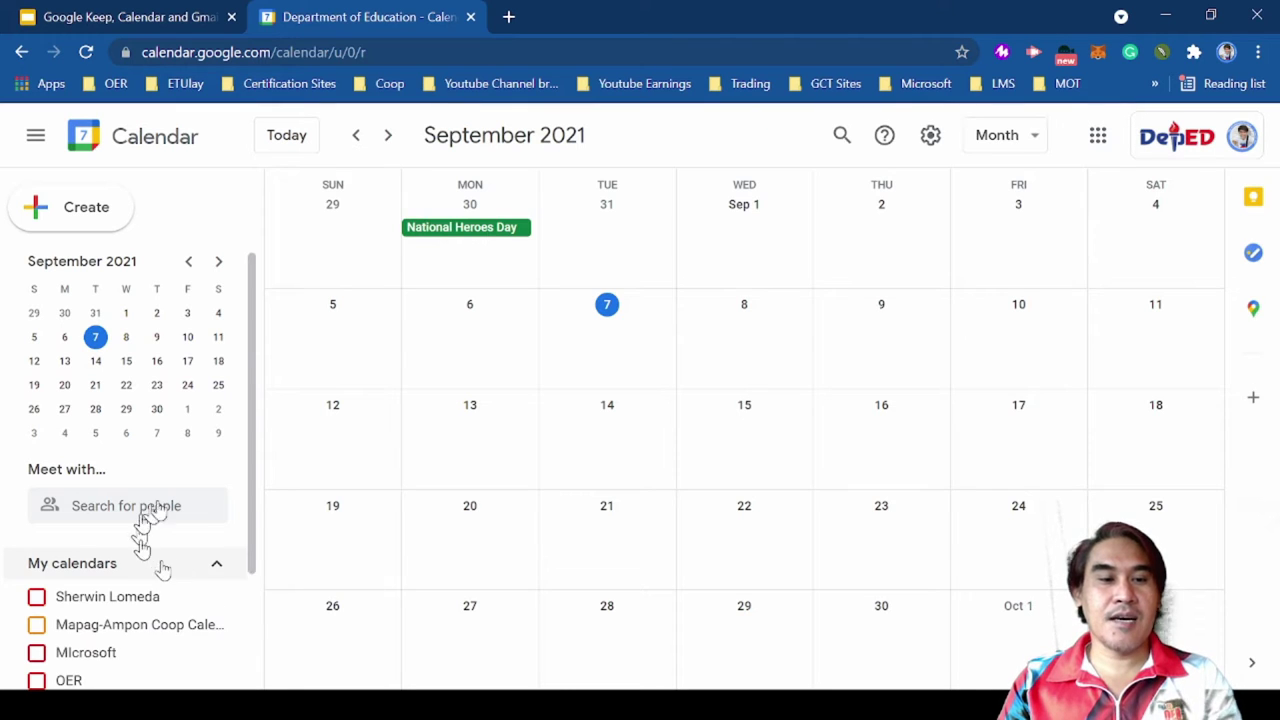
scroll(140, 529, down, 2)
drag(143, 524, 107, 562)
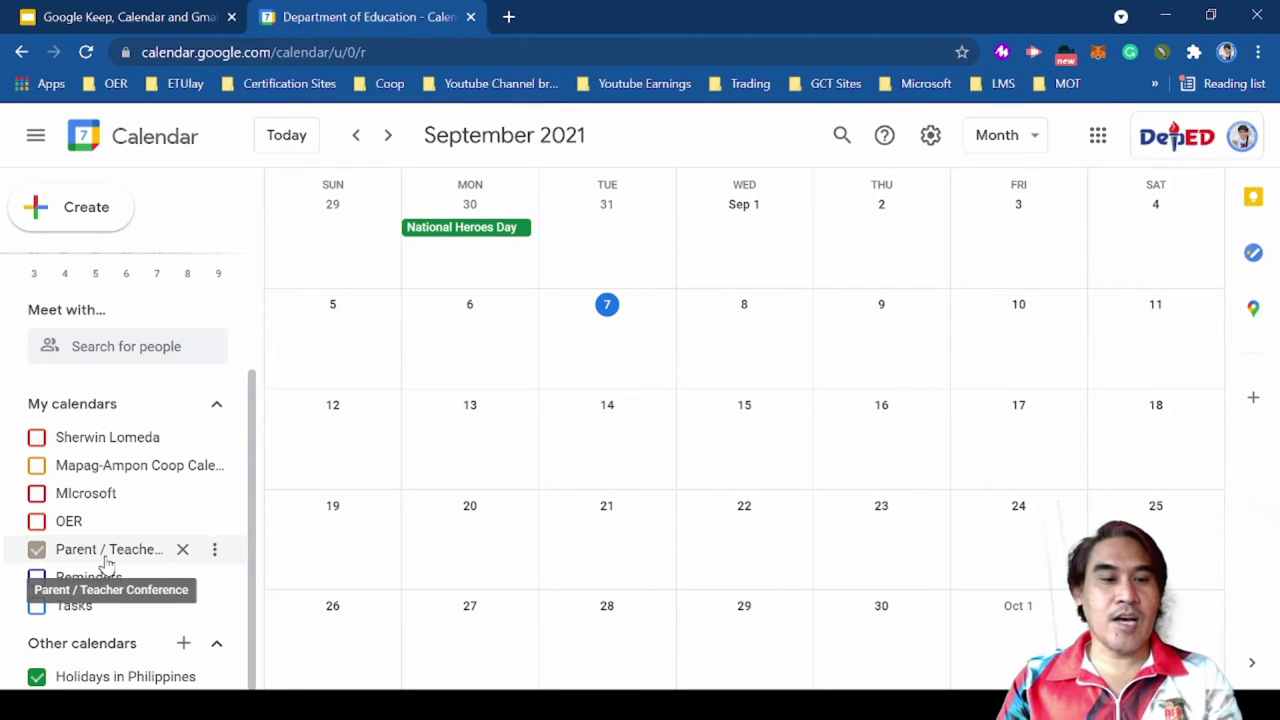
Step: Toggle the visibility of the Parent / Teacher Conference, Mapag-Ampon Coop and personal calendars to compare their events, ending with all hidden
click(38, 551)
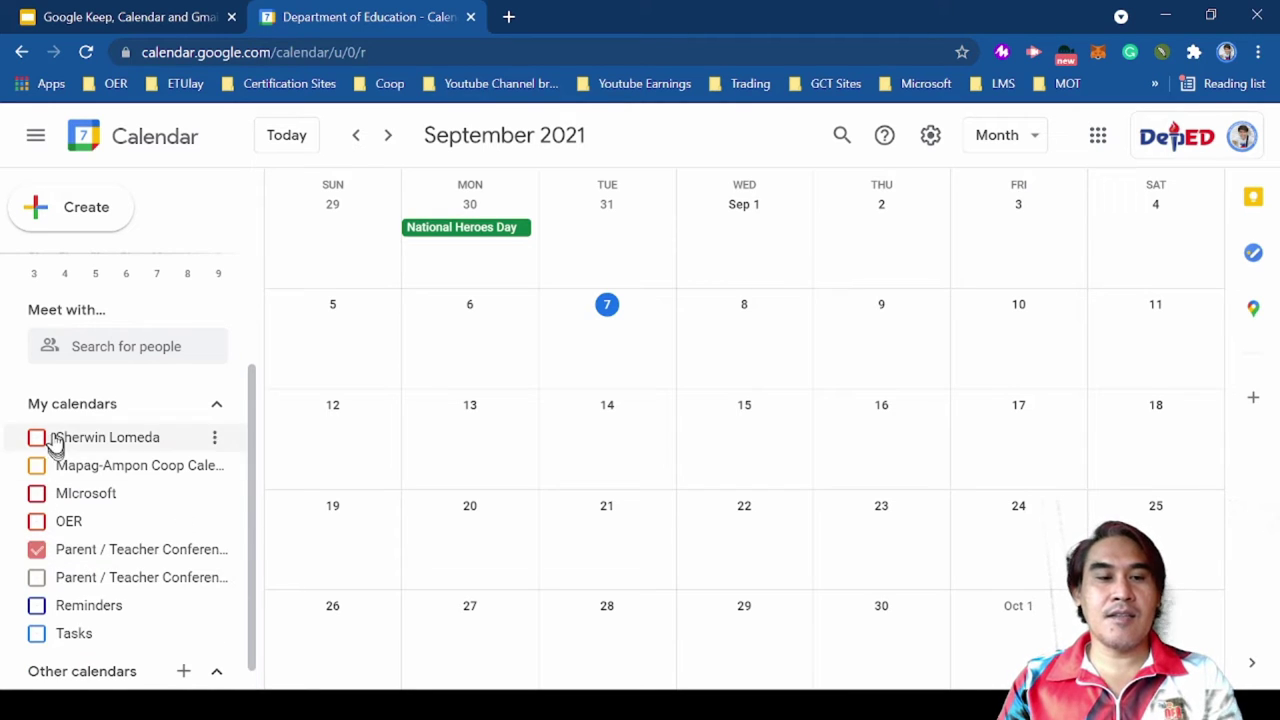
click(42, 467)
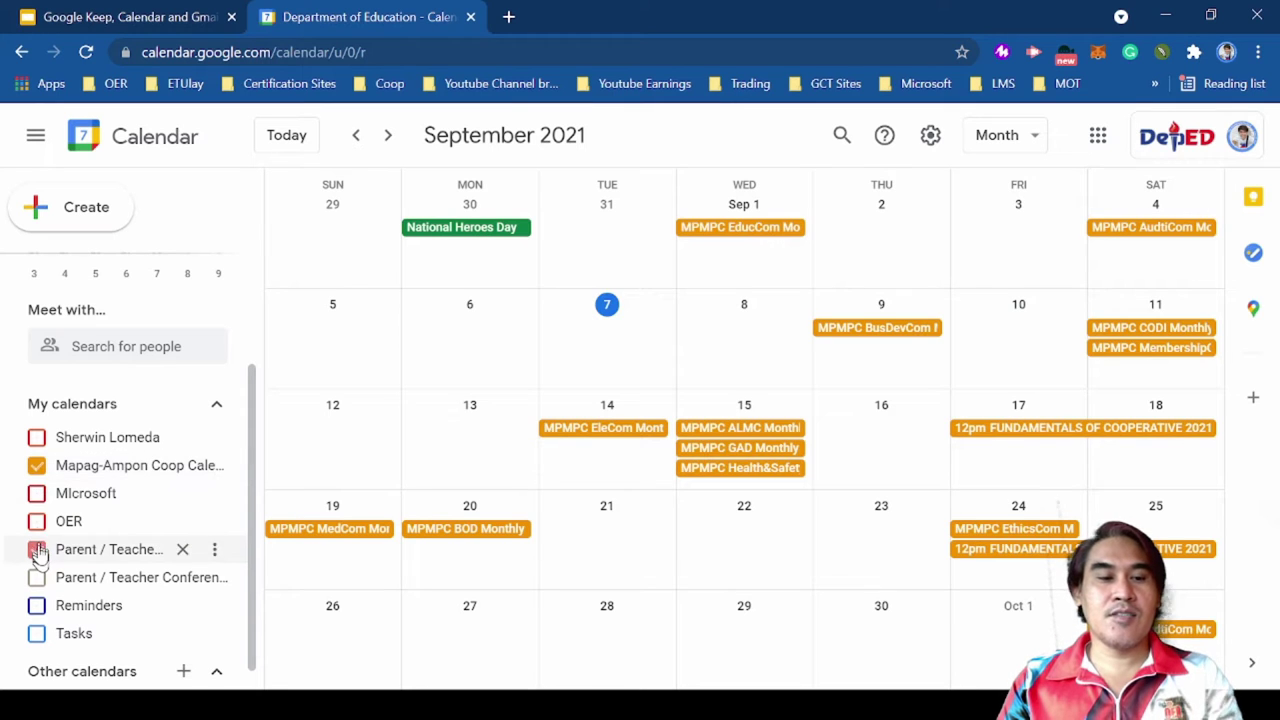
click(37, 438)
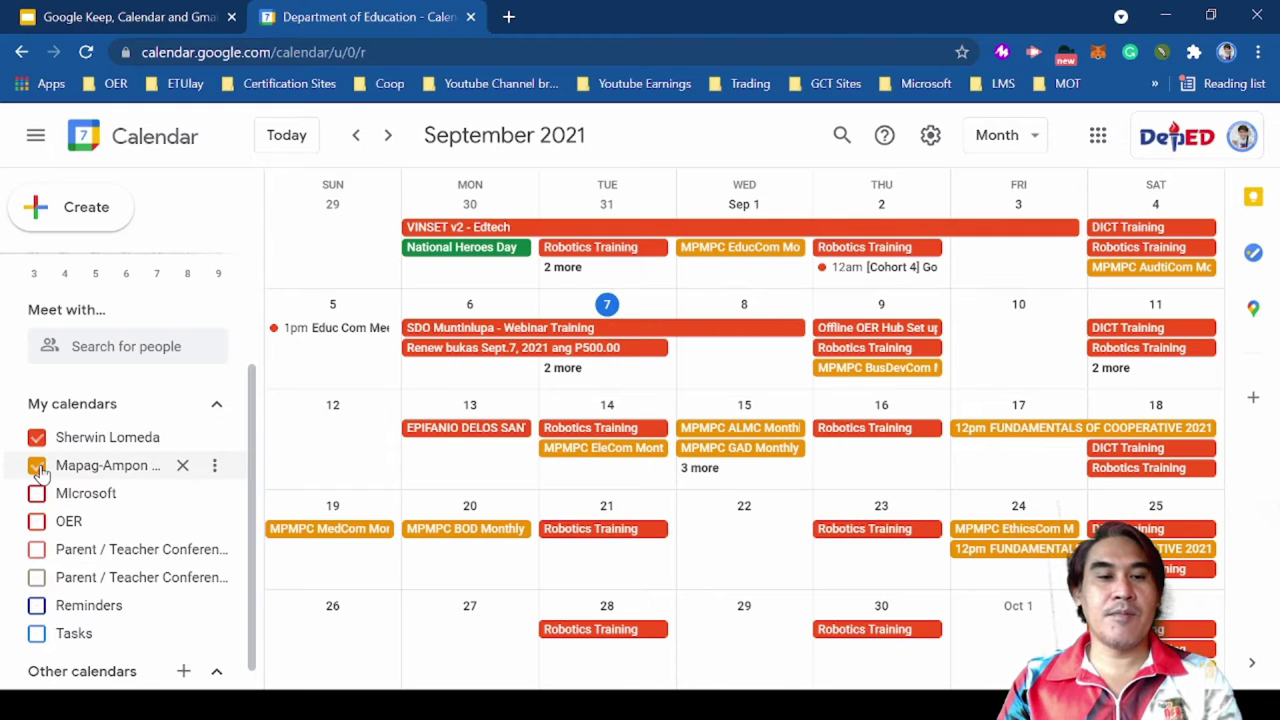
click(37, 466)
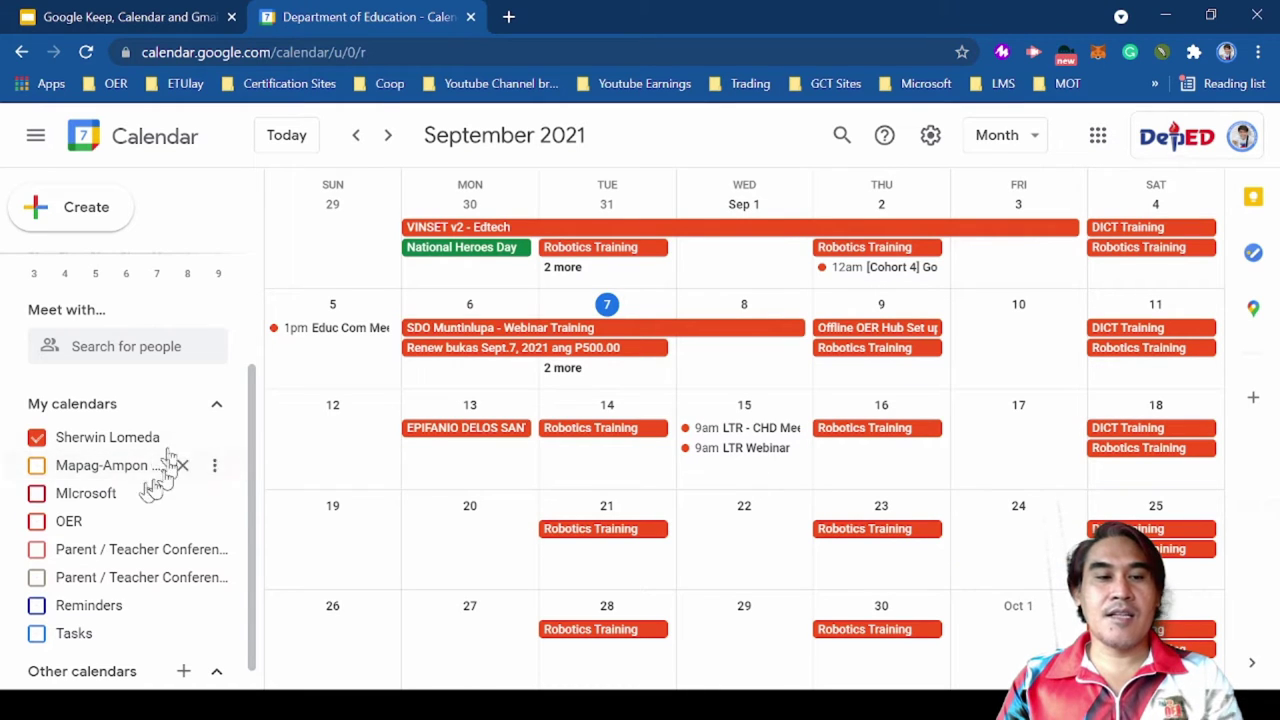
click(37, 467)
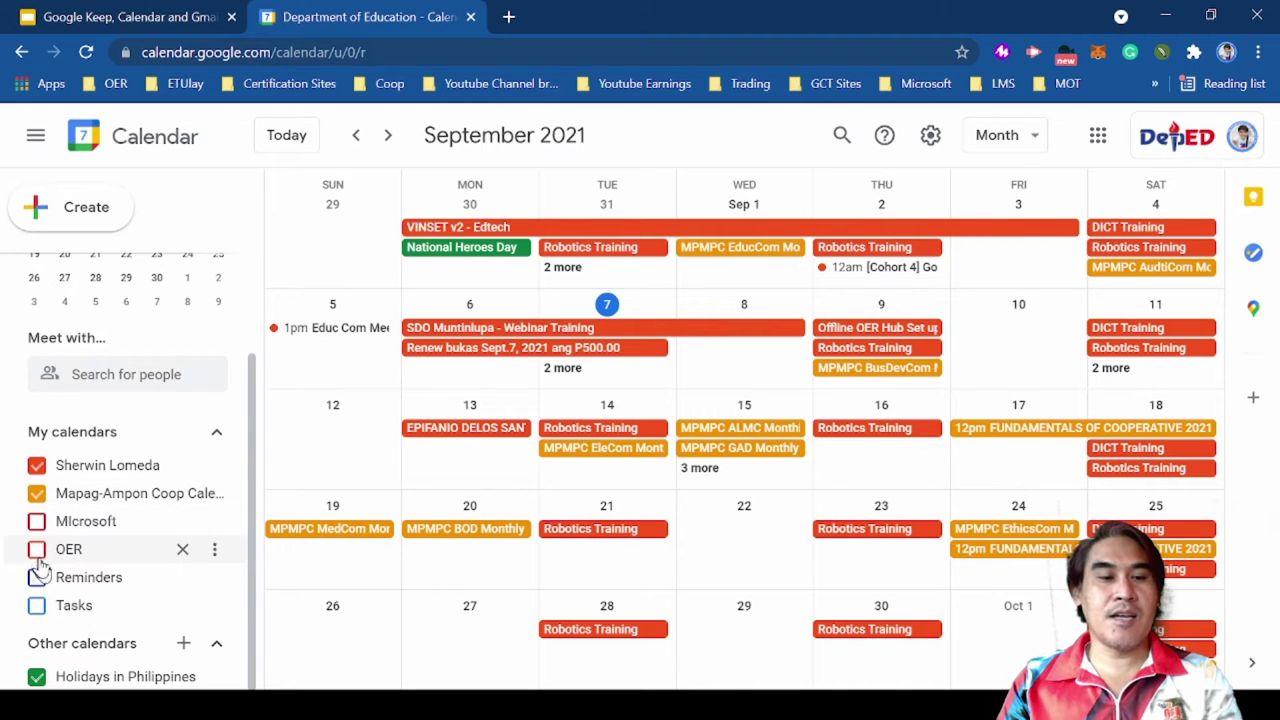
click(40, 467)
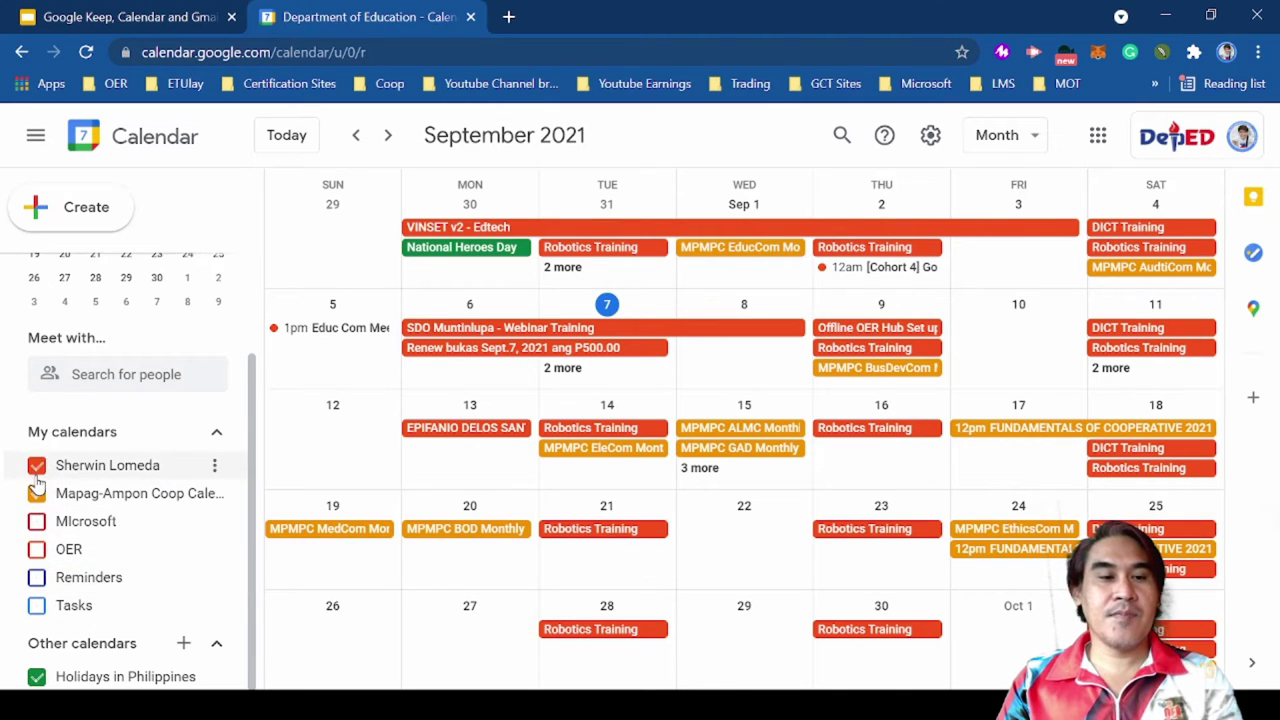
click(62, 495)
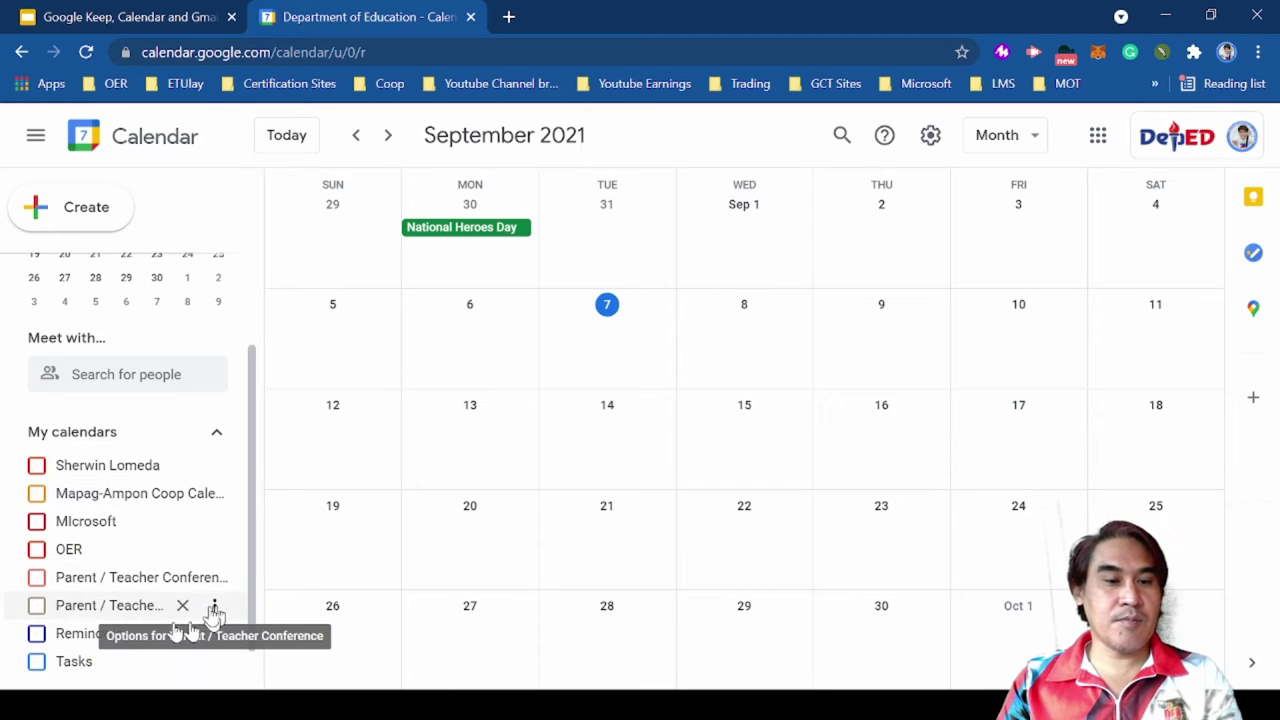
Step: Remove both Parent / Teacher Conference calendars from the own calendars and hide the personal calendar's events
click(183, 607)
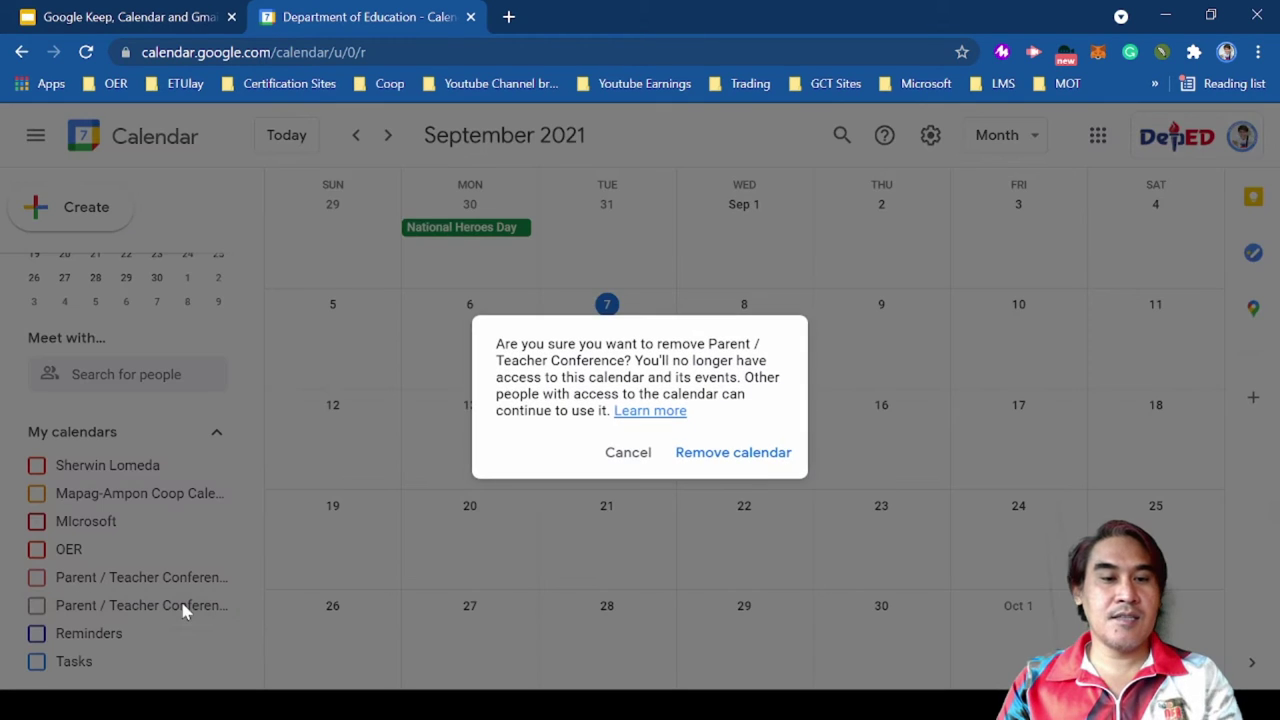
click(727, 454)
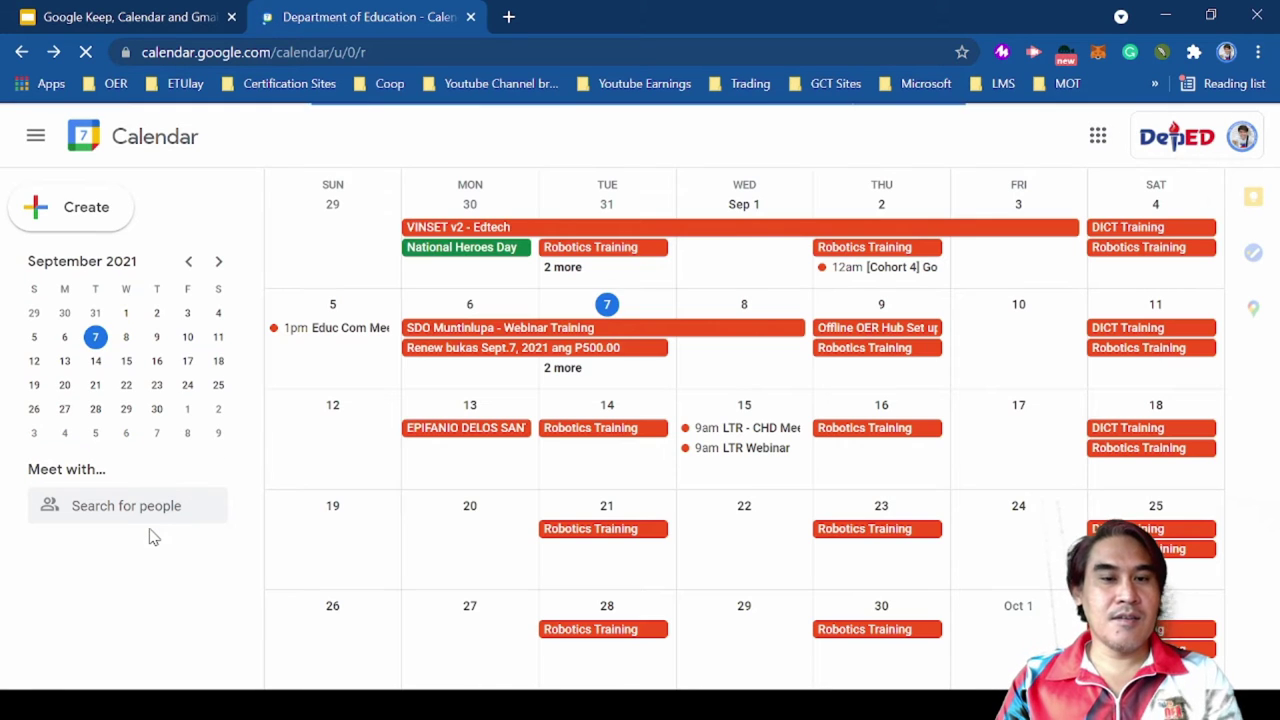
scroll(168, 552, down, 1)
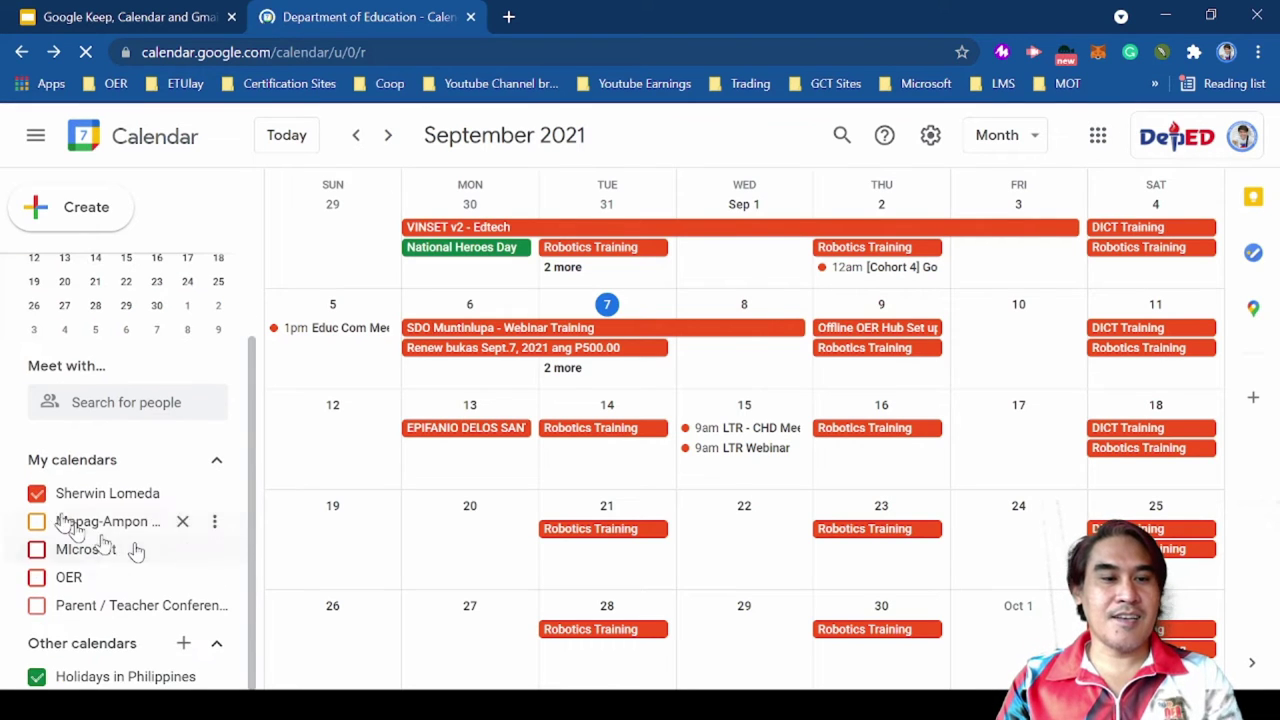
click(36, 493)
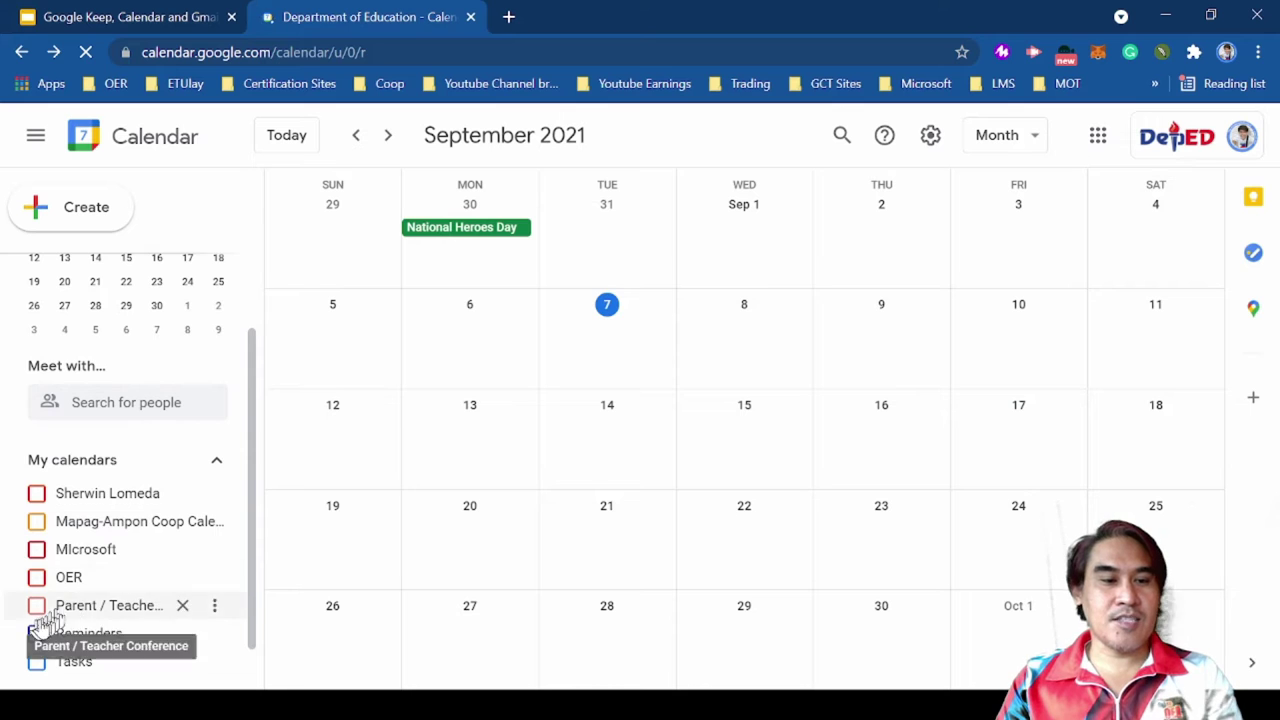
click(37, 607)
click(182, 605)
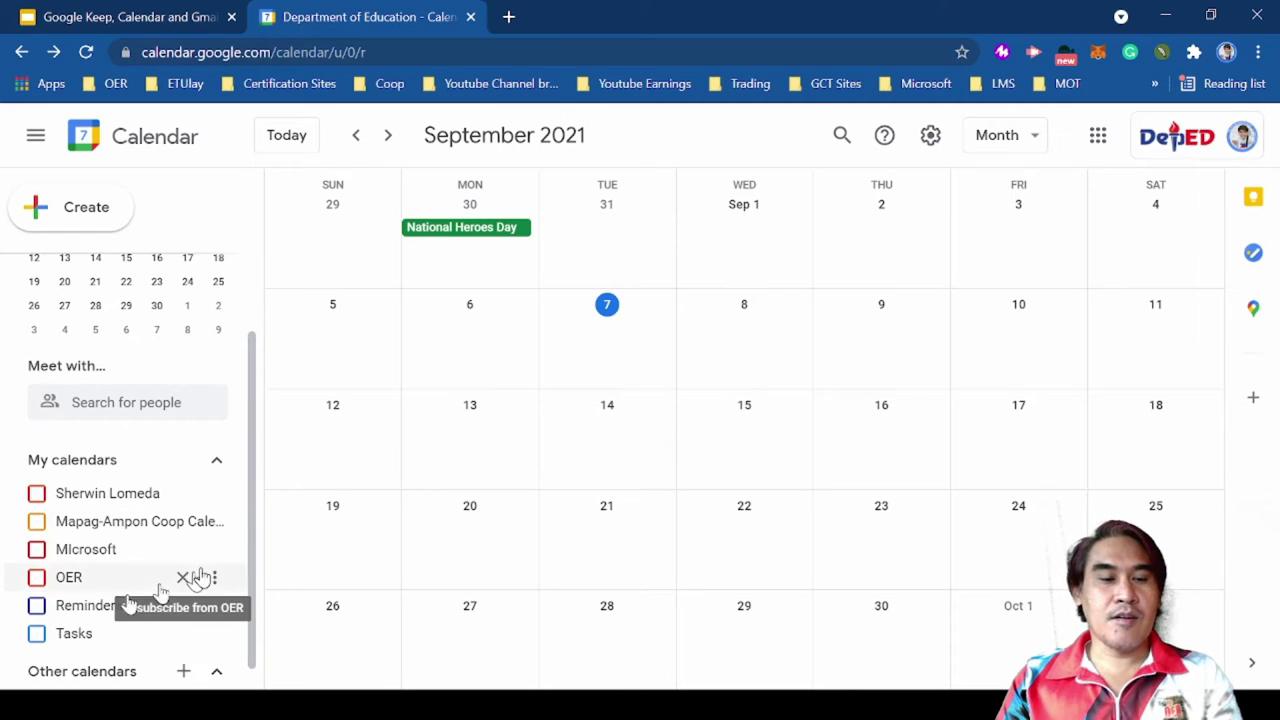
Step: Start a new event on September 13, 2021 and give it the title "Office Hours" copied from the Task 1 slide
click(173, 18)
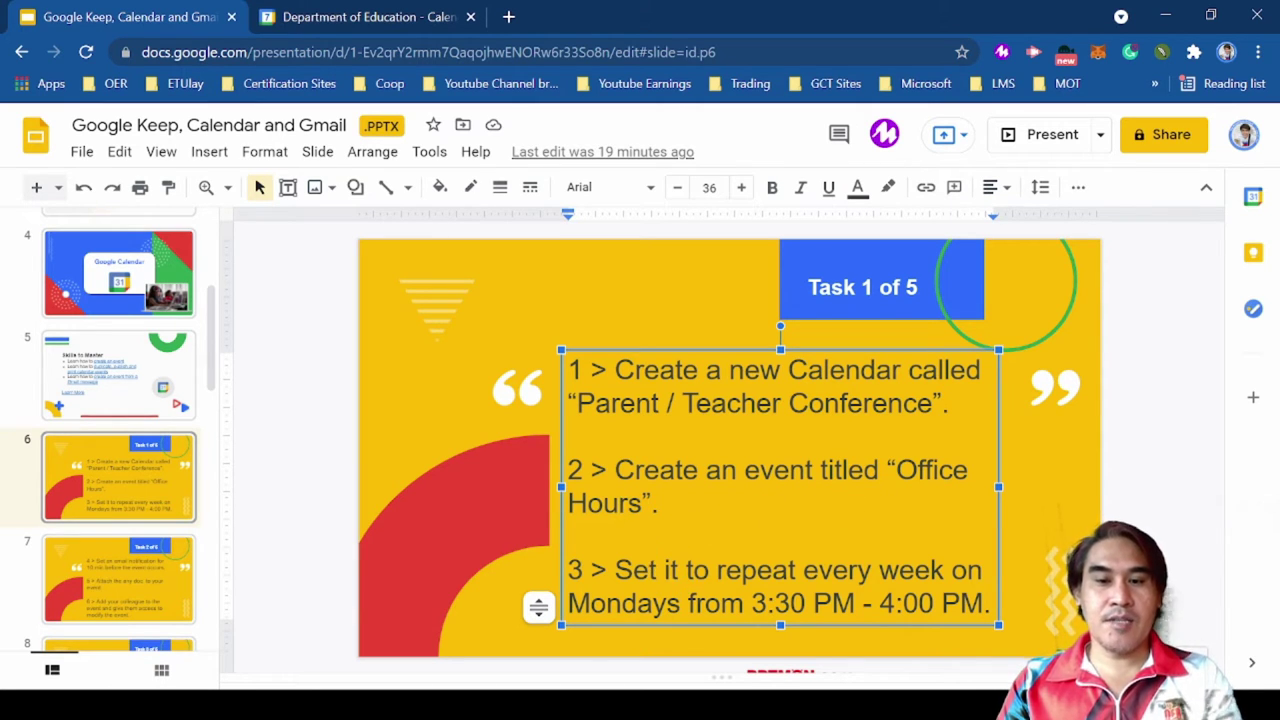
click(355, 15)
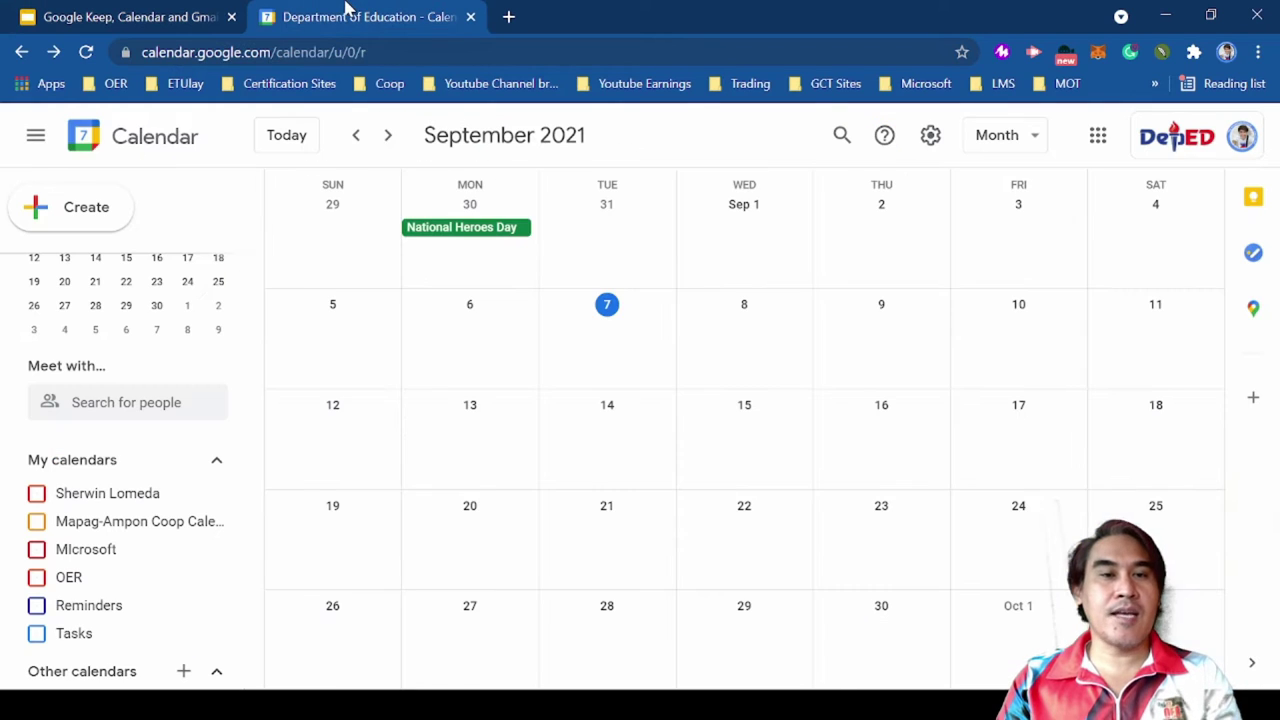
click(485, 422)
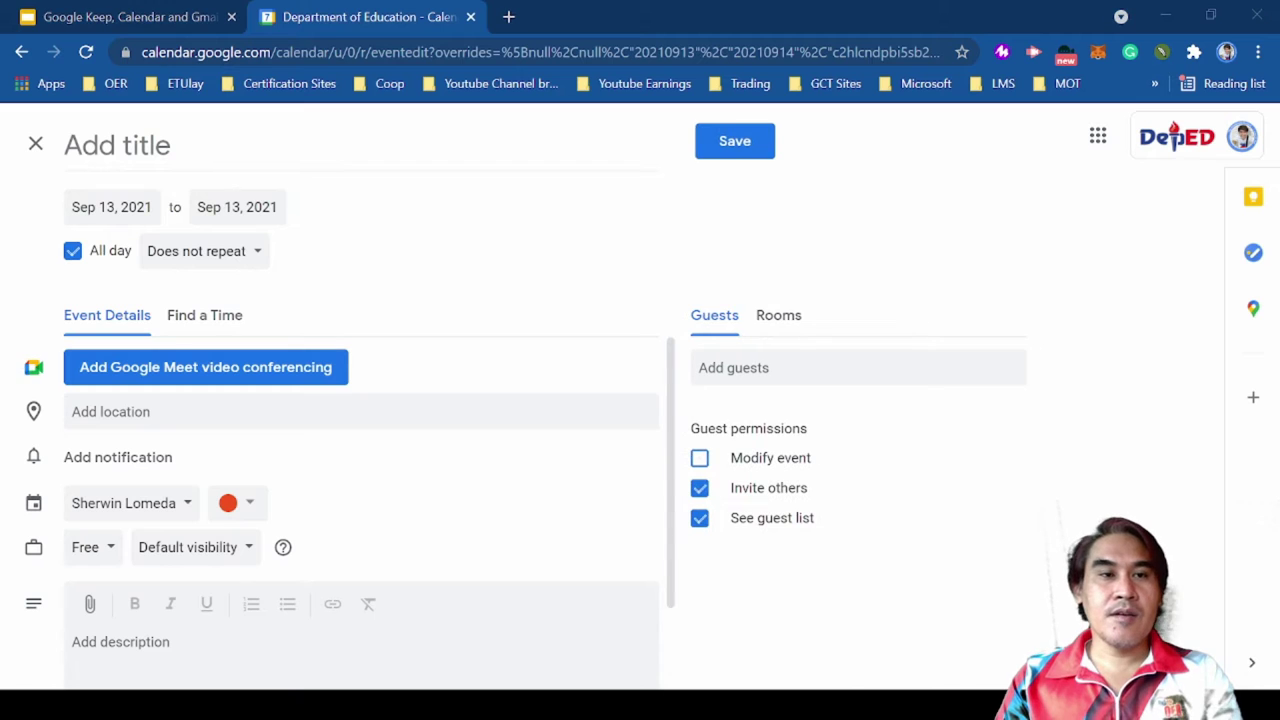
click(192, 15)
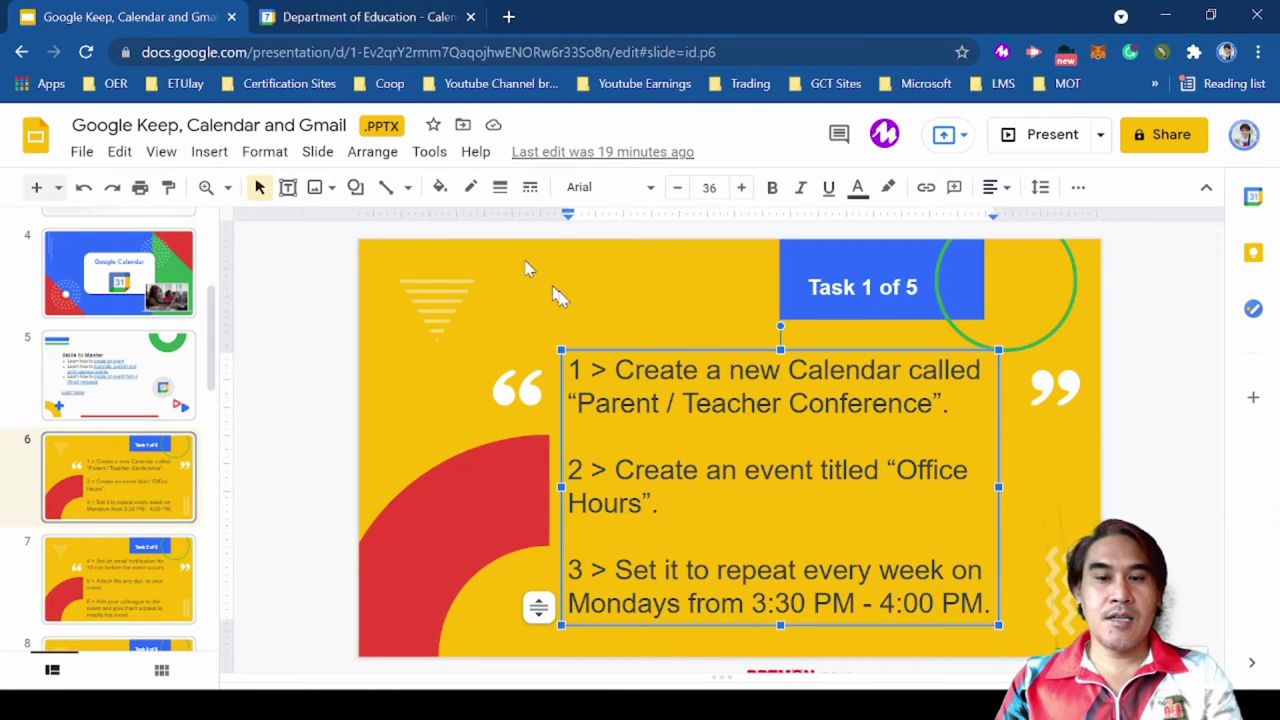
drag(897, 469, 640, 505)
key(ctrl+c)
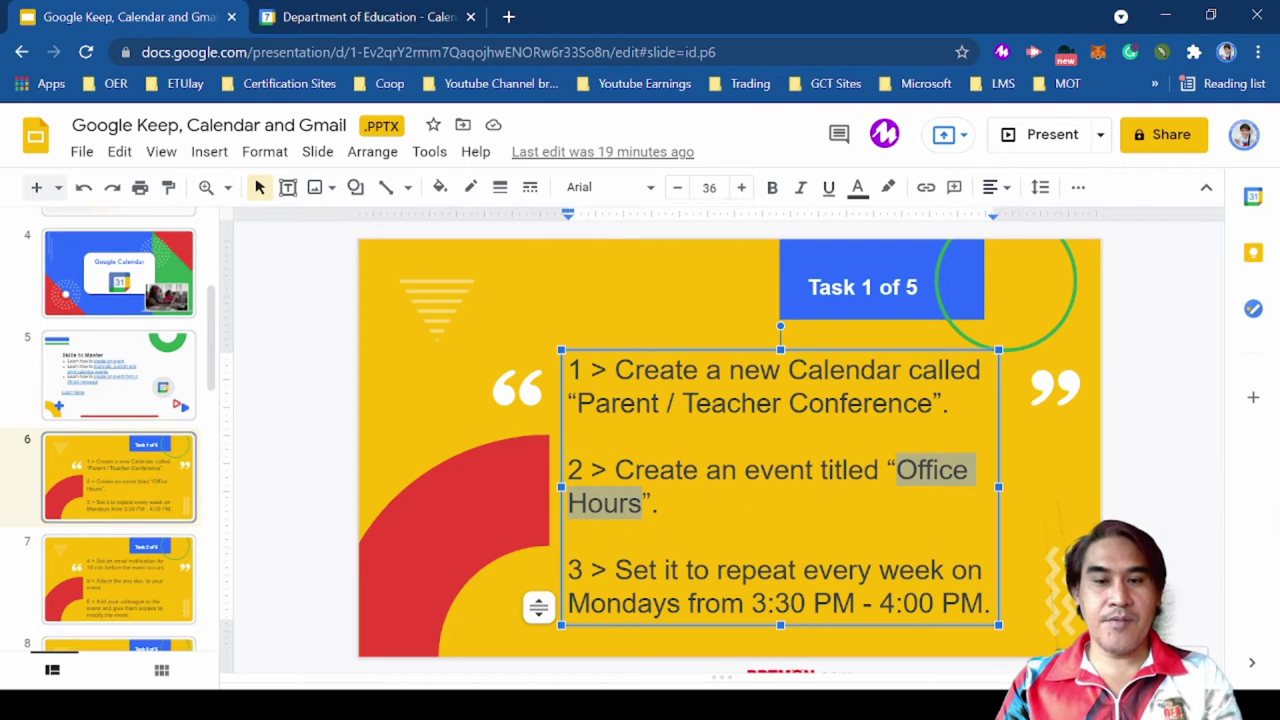
click(325, 16)
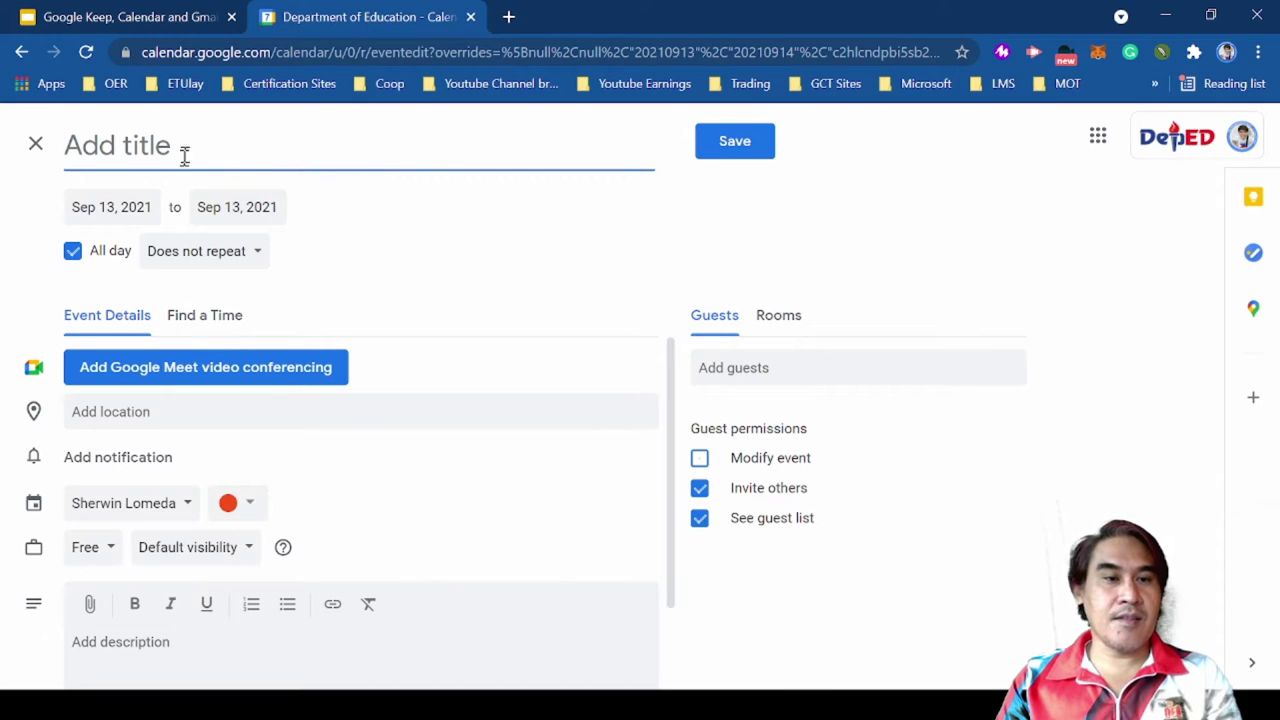
key(ctrl+v)
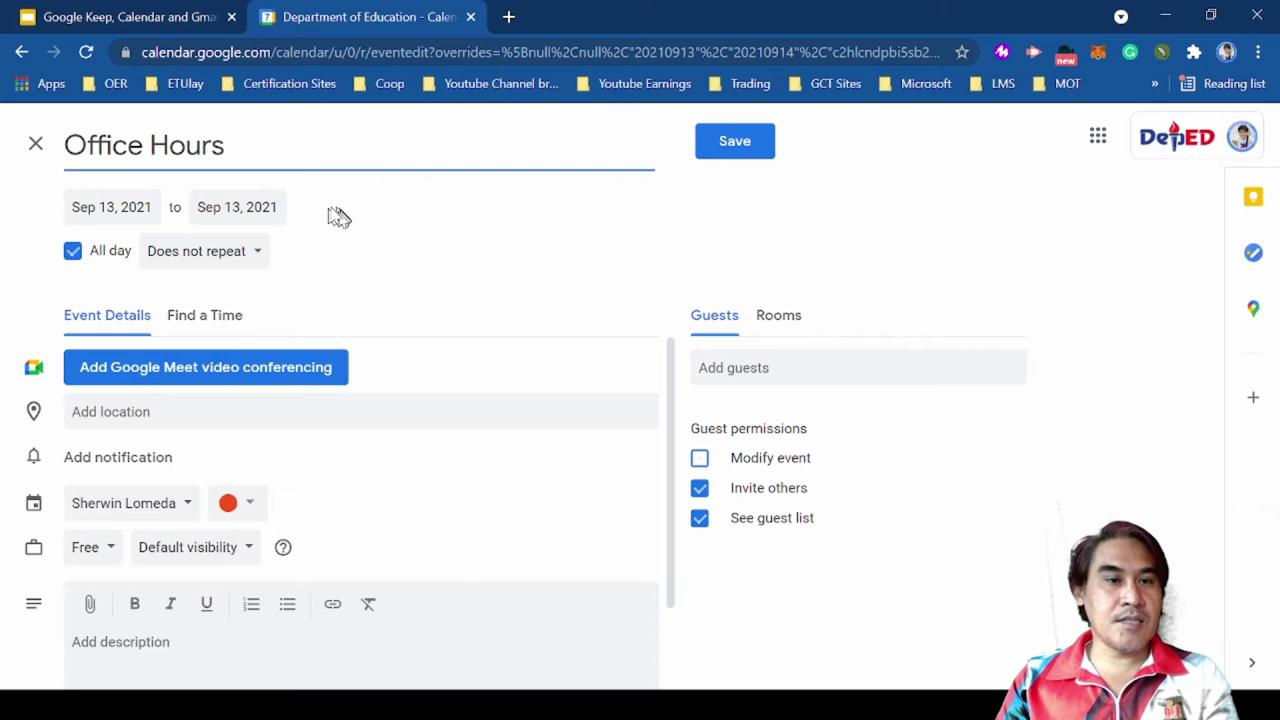
Step: Recheck the schedule on the task slide and set the Office Hours event to repeat weekly on Monday
click(195, 22)
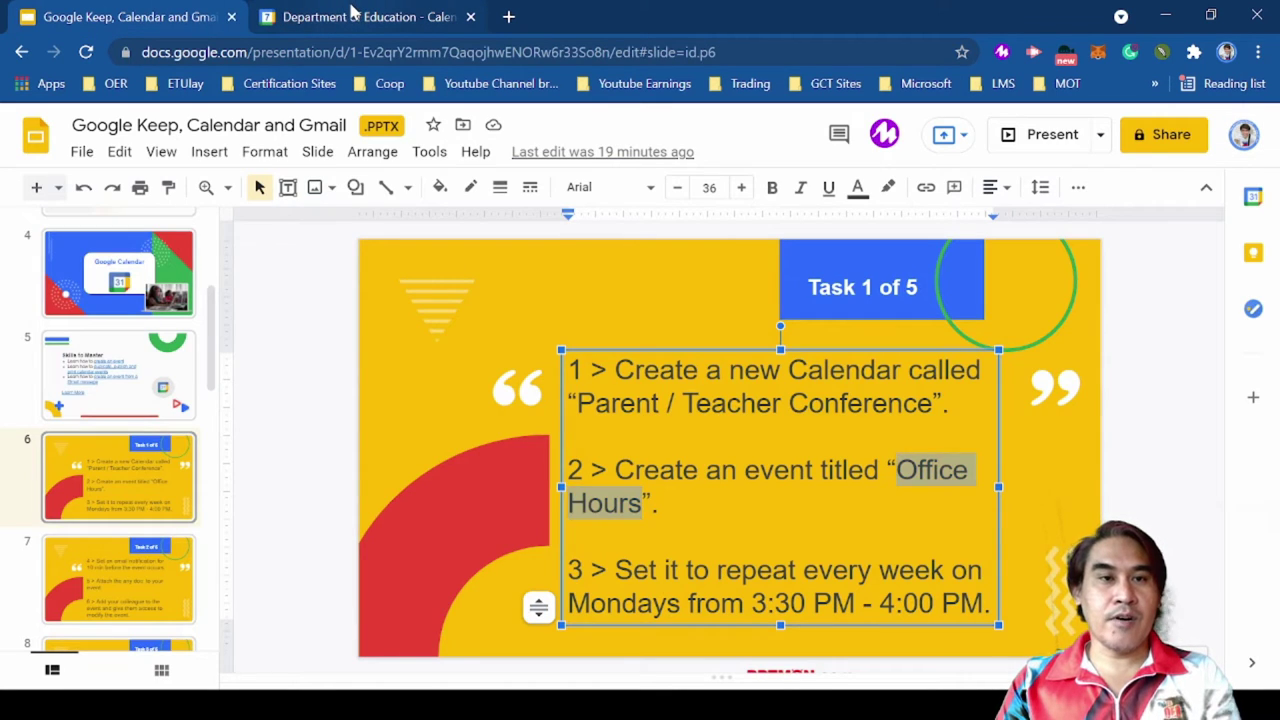
click(352, 14)
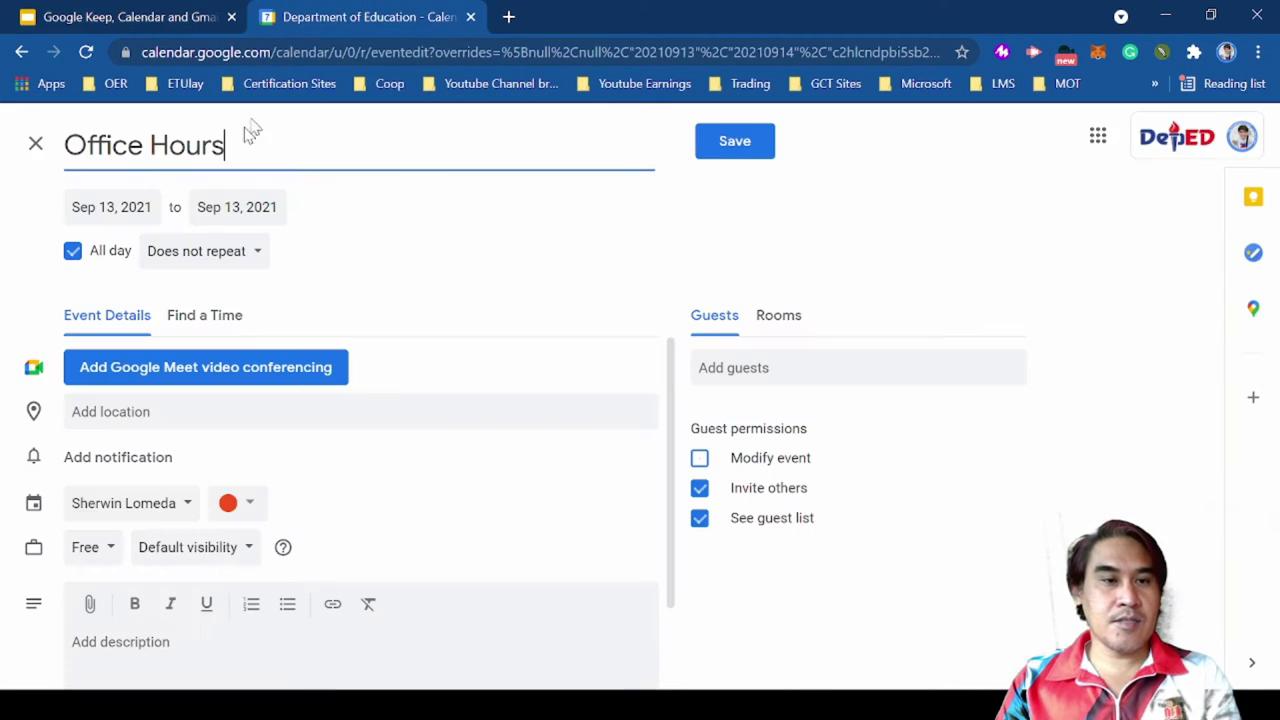
click(237, 262)
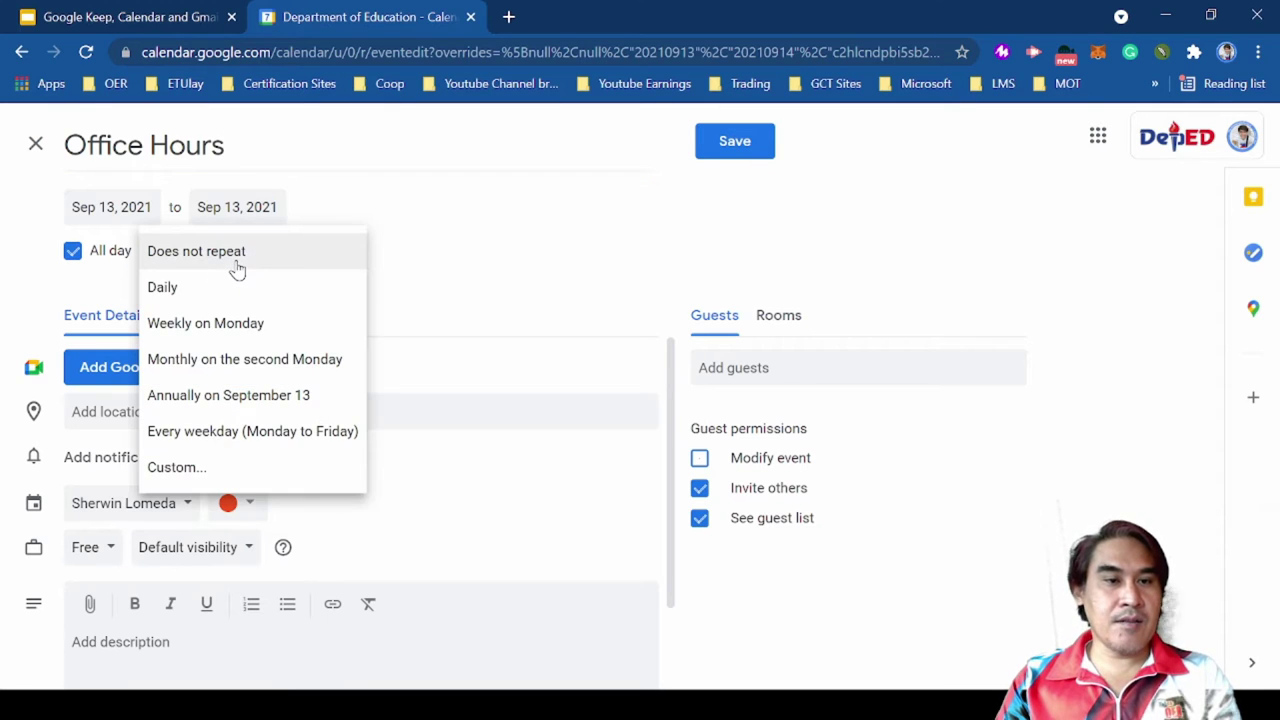
click(288, 325)
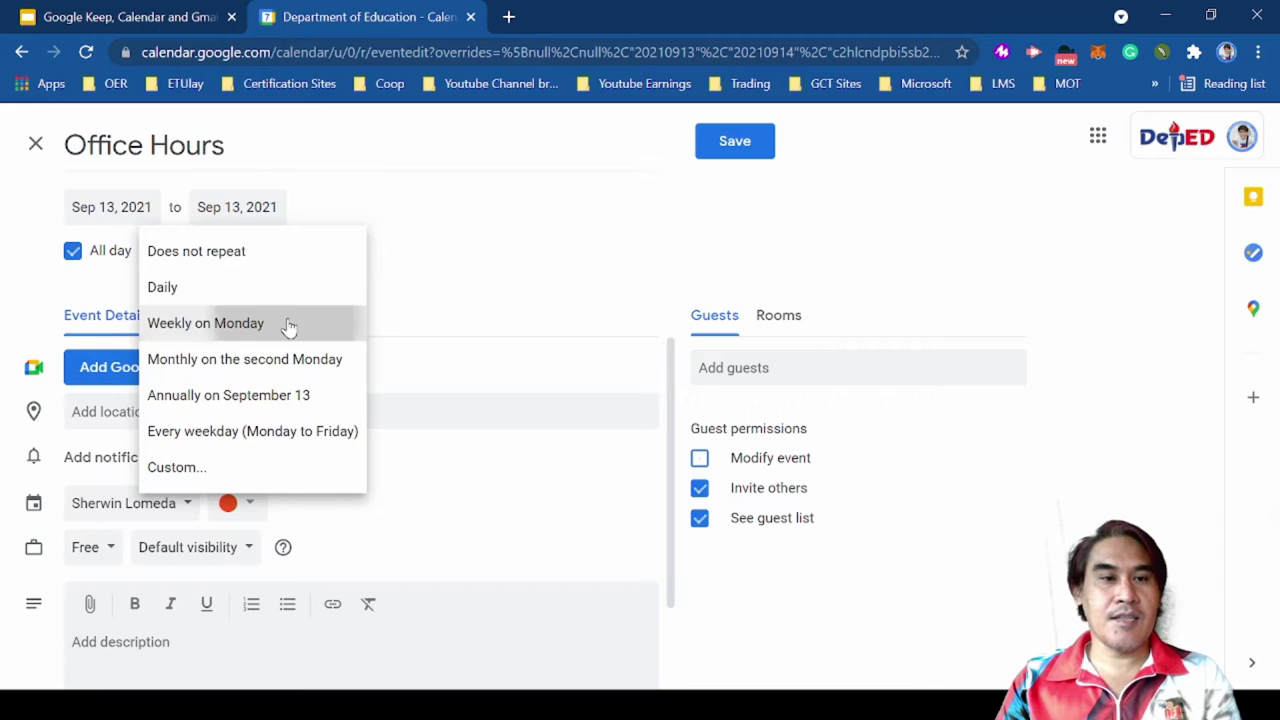
Step: Show the Office Hours event's day schedule for finding a time and move the task presentation out of the calendar's browser window
click(282, 210)
click(346, 200)
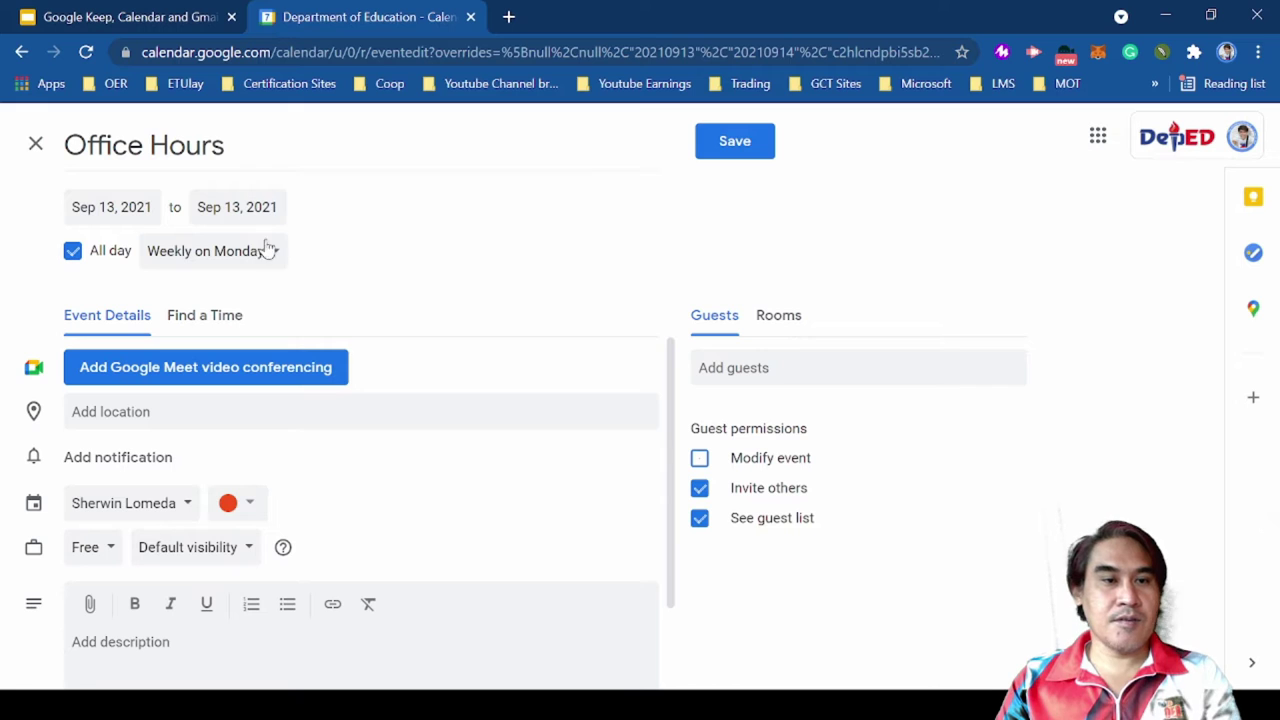
click(228, 320)
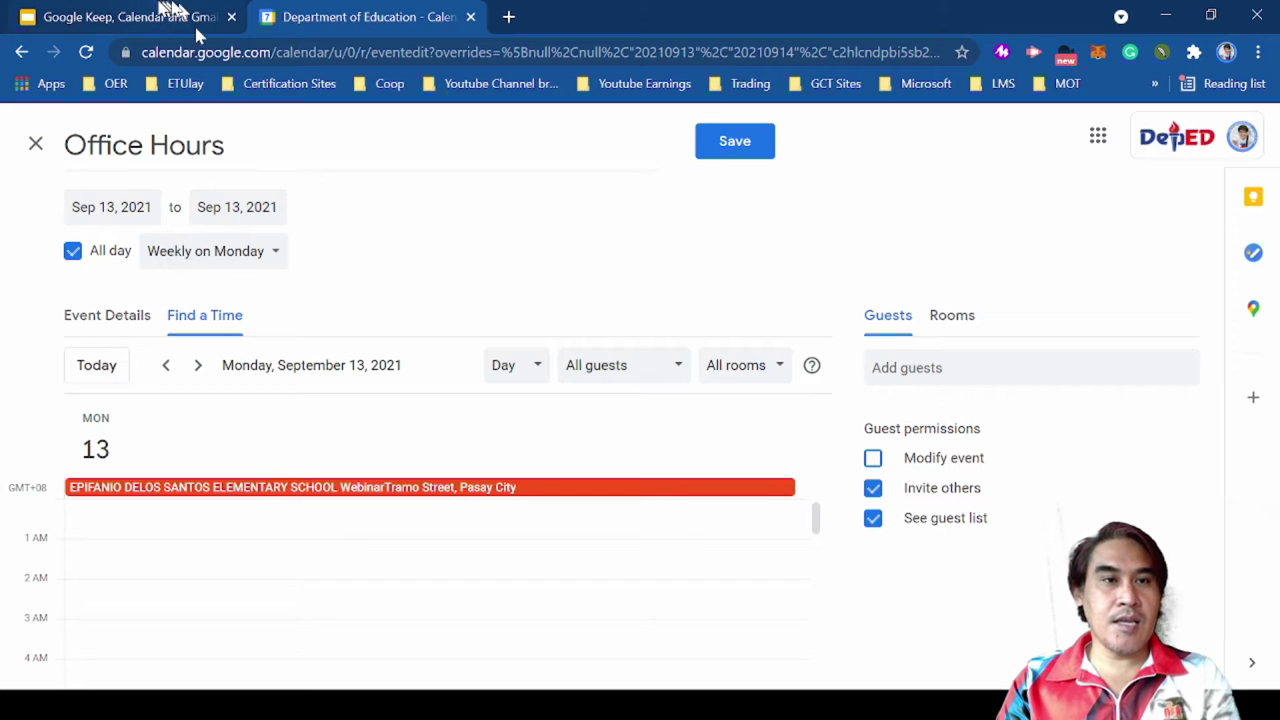
click(155, 14)
click(315, 8)
click(130, 16)
middle_click(367, 17)
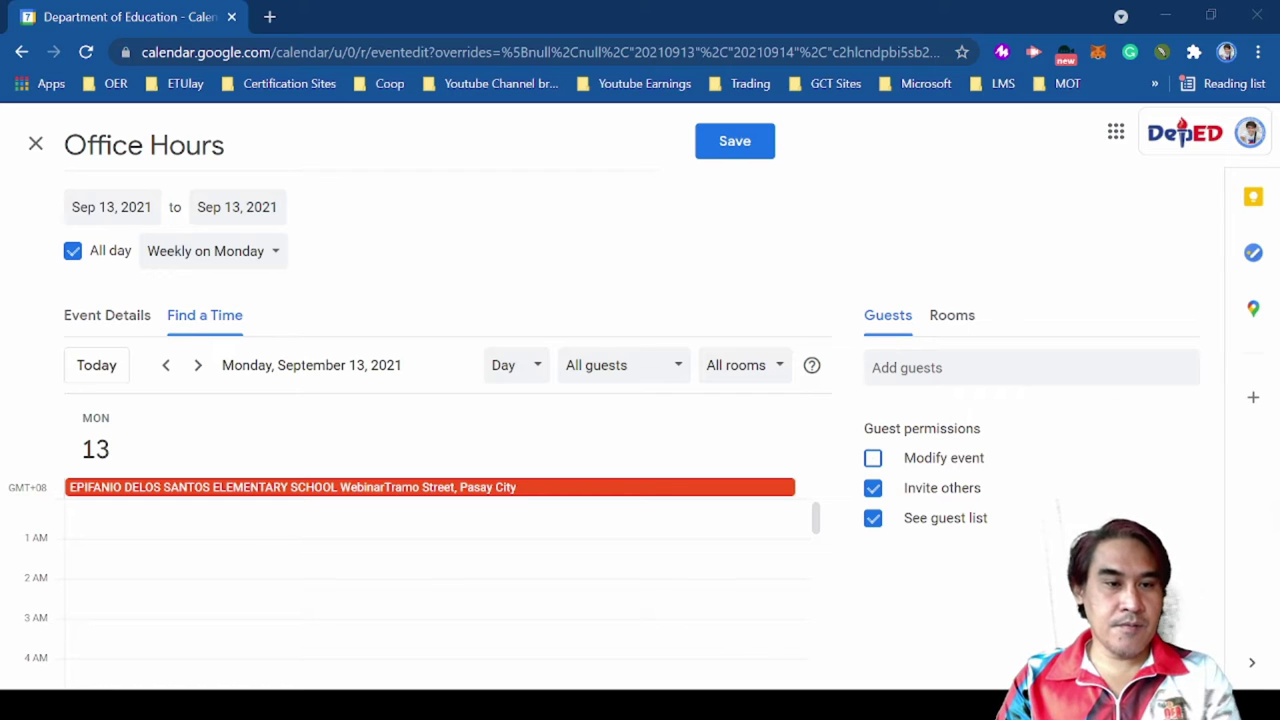
Step: Set the Office Hours event to 3:00pm to 4:00pm by picking that slot in the September 13, 2021 day schedule
scroll(440, 590, down, 3)
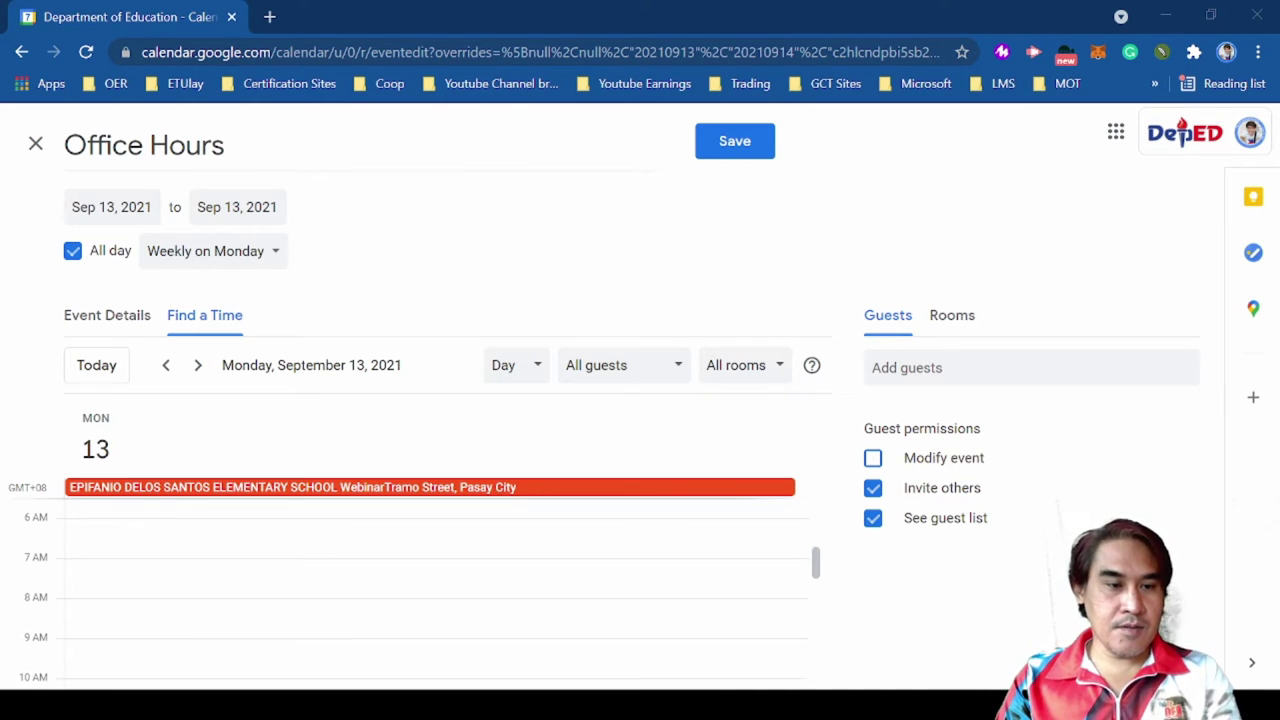
scroll(440, 590, down, 2)
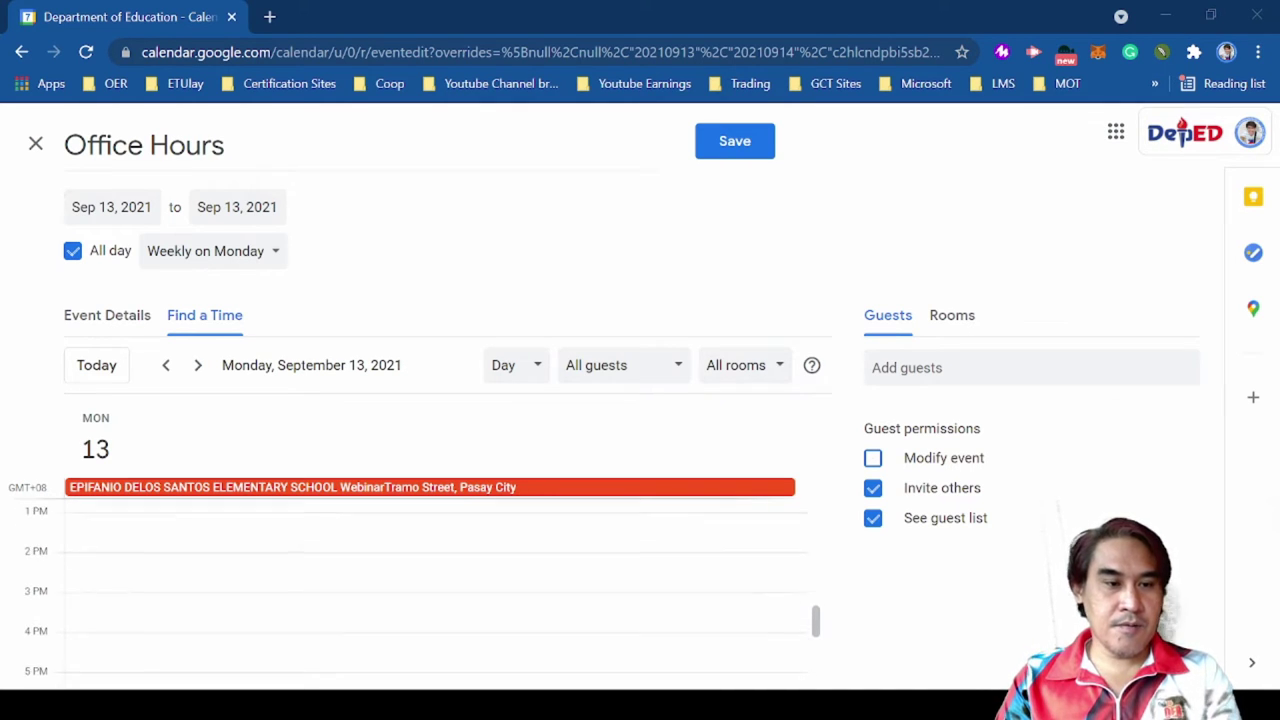
click(285, 578)
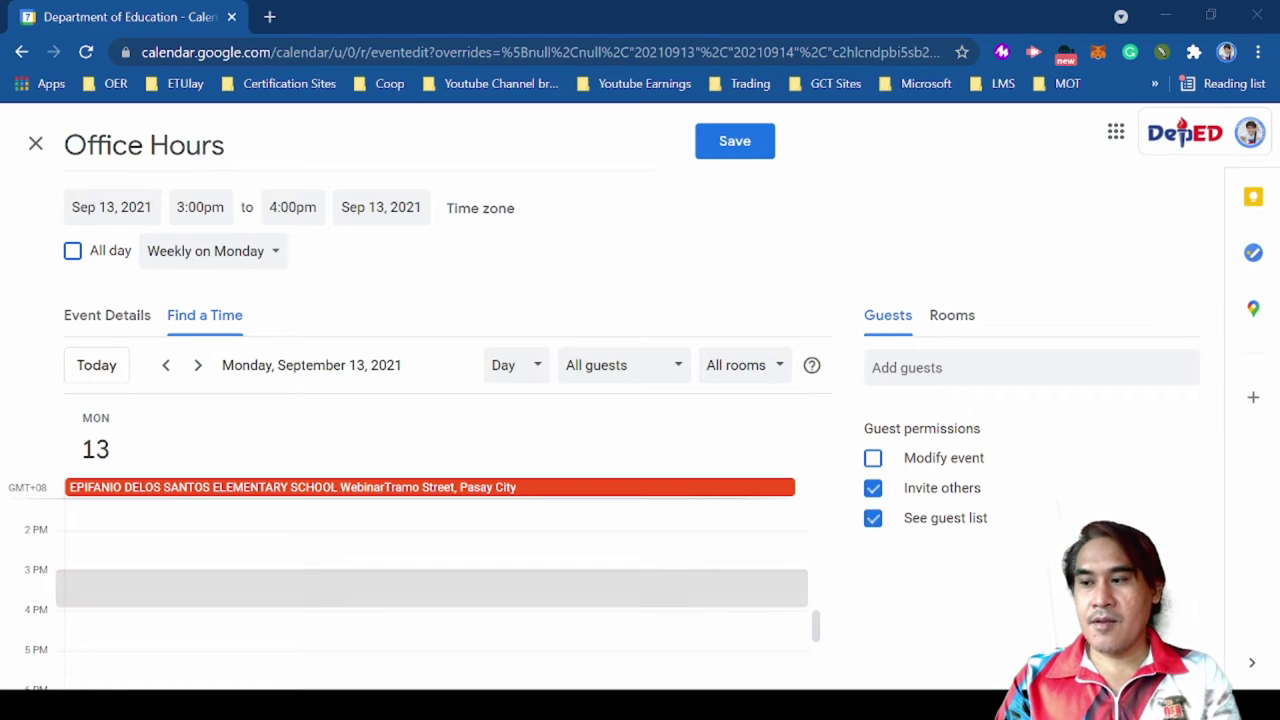
Step: Switch to the Google Slides presentation and show the Task 2 of 5 slide
key(alt+Tab)
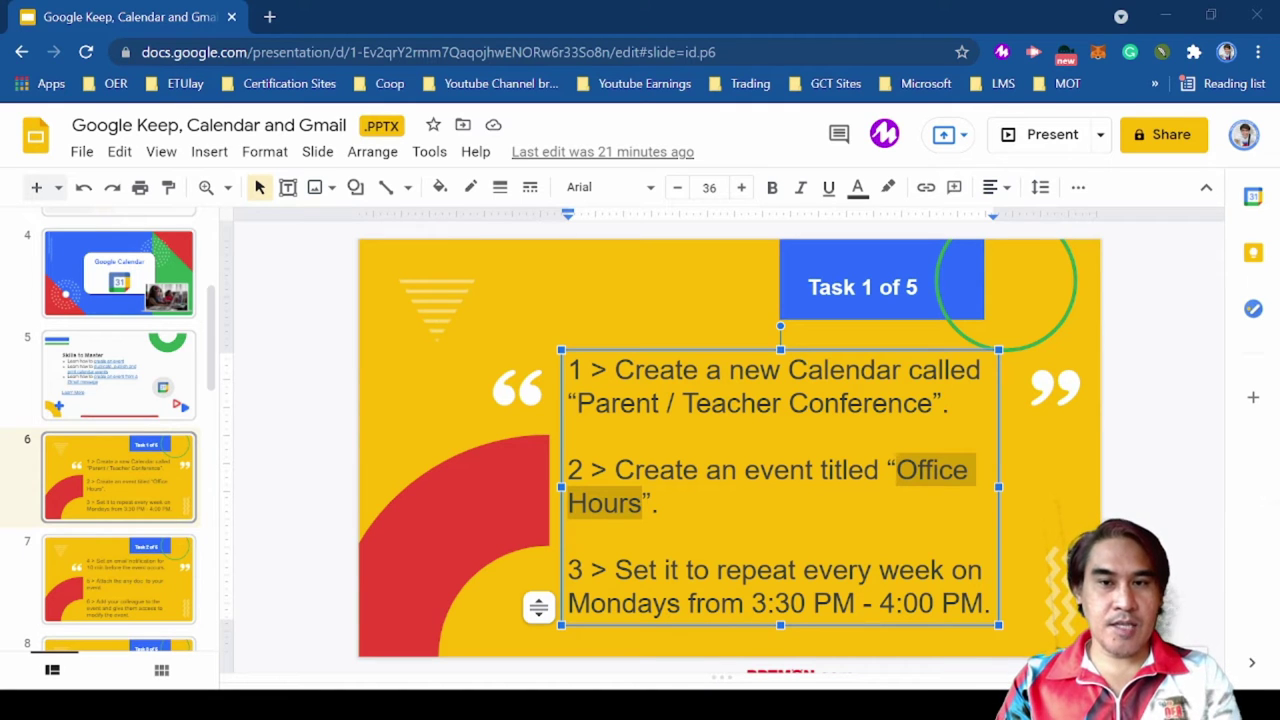
scroll(153, 440, down, 3)
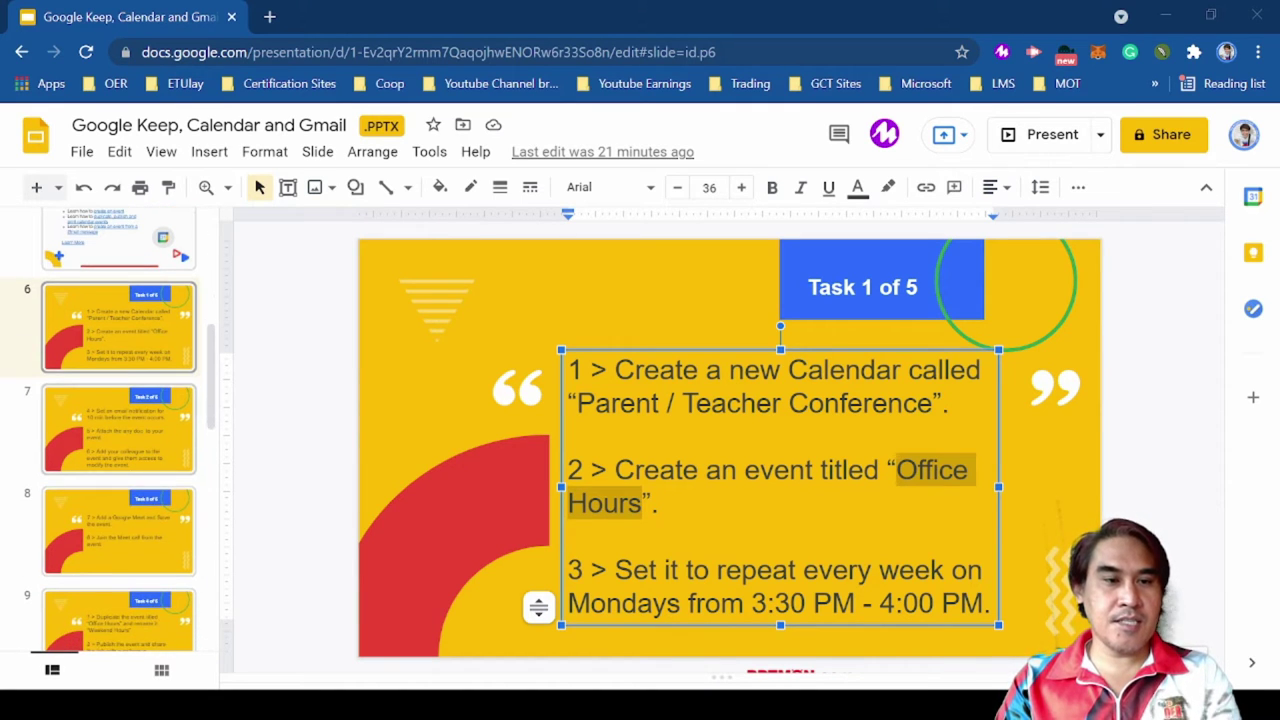
click(153, 438)
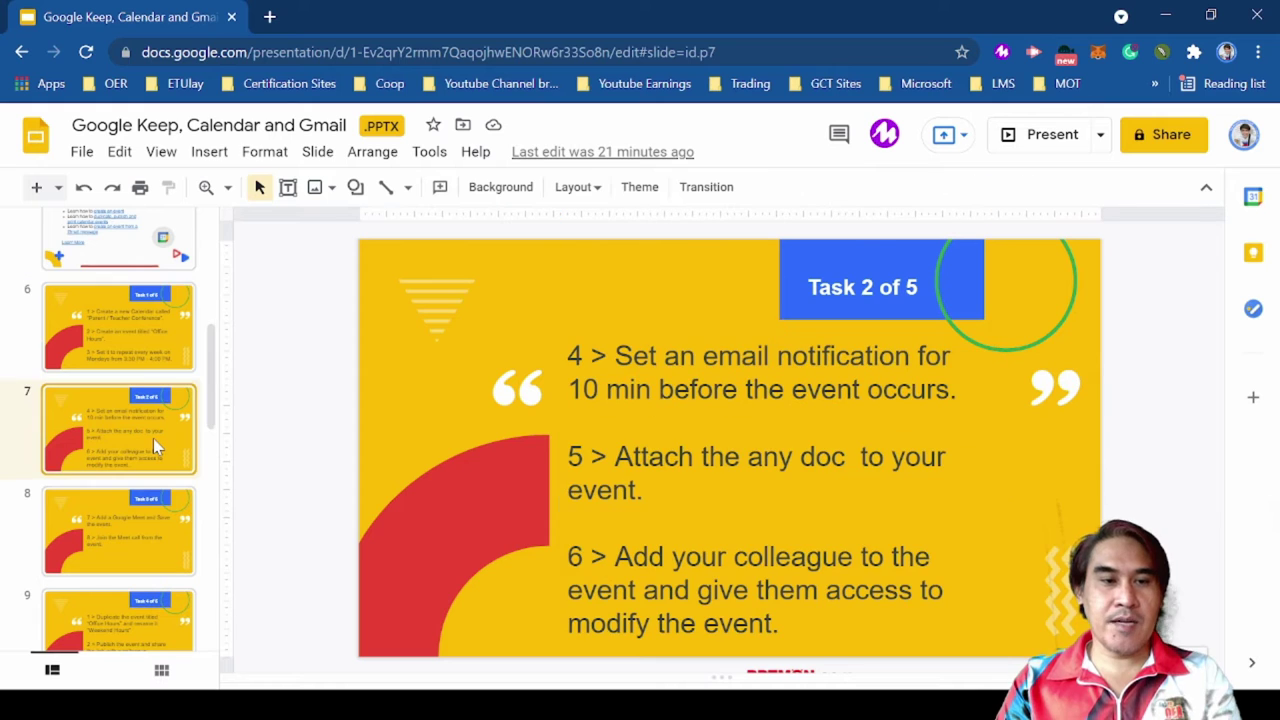
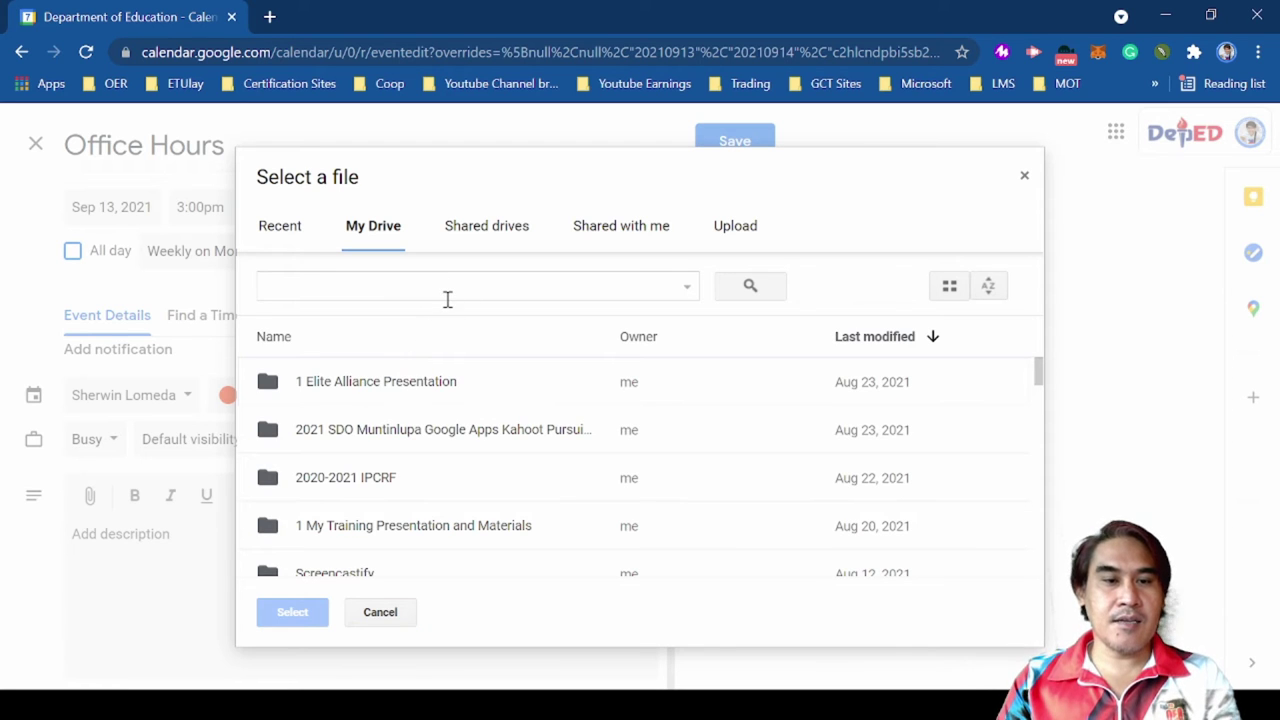
Step: Attach "LS1A Are you a Critical Reader.epub" from the Drive folder ALS E-LEARNING MATERIALS AND SOFTWARES, subfolder 1 ALS PROJECT MODULES CONVERSION, to the event
scroll(440, 455, down, 10)
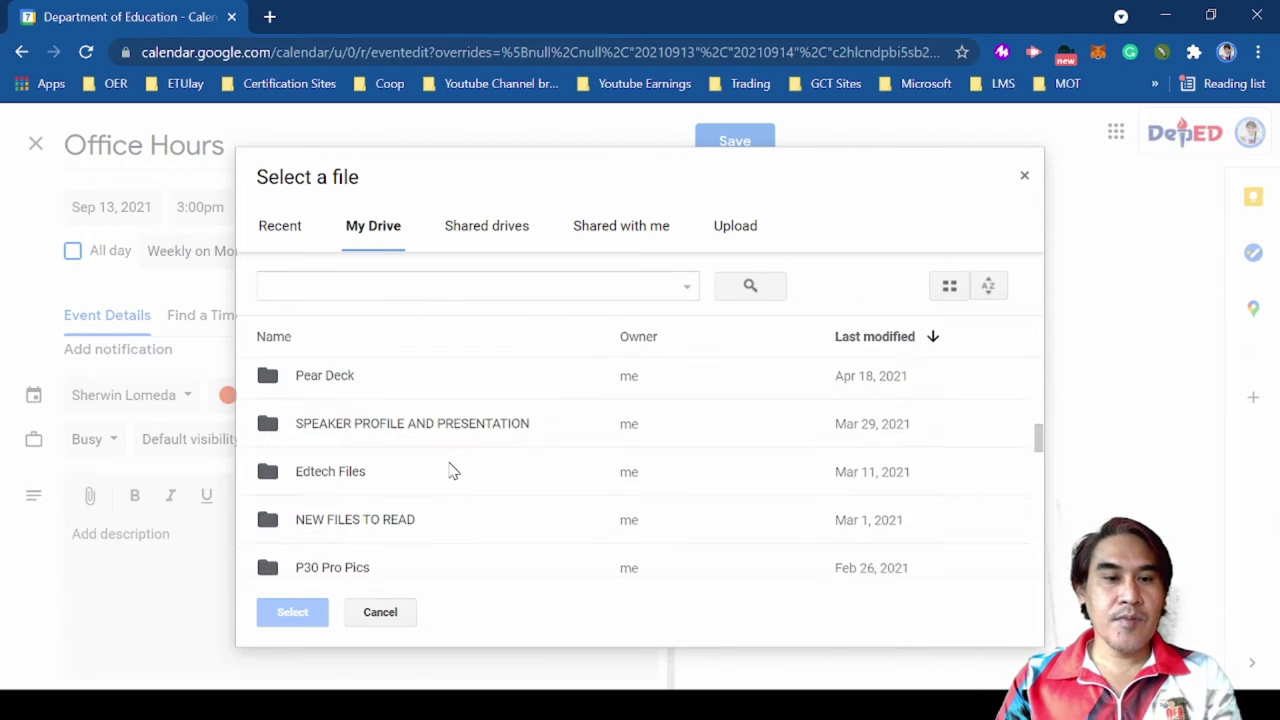
scroll(450, 470, down, 3)
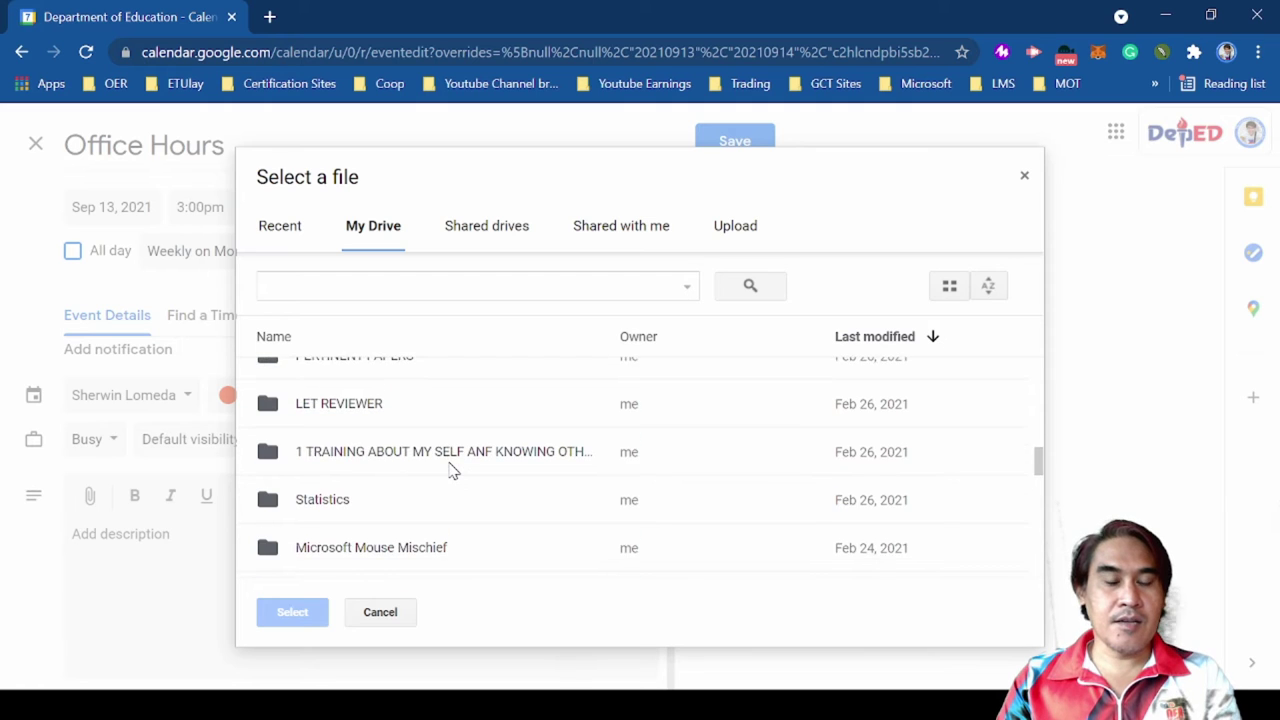
scroll(450, 470, down, 4)
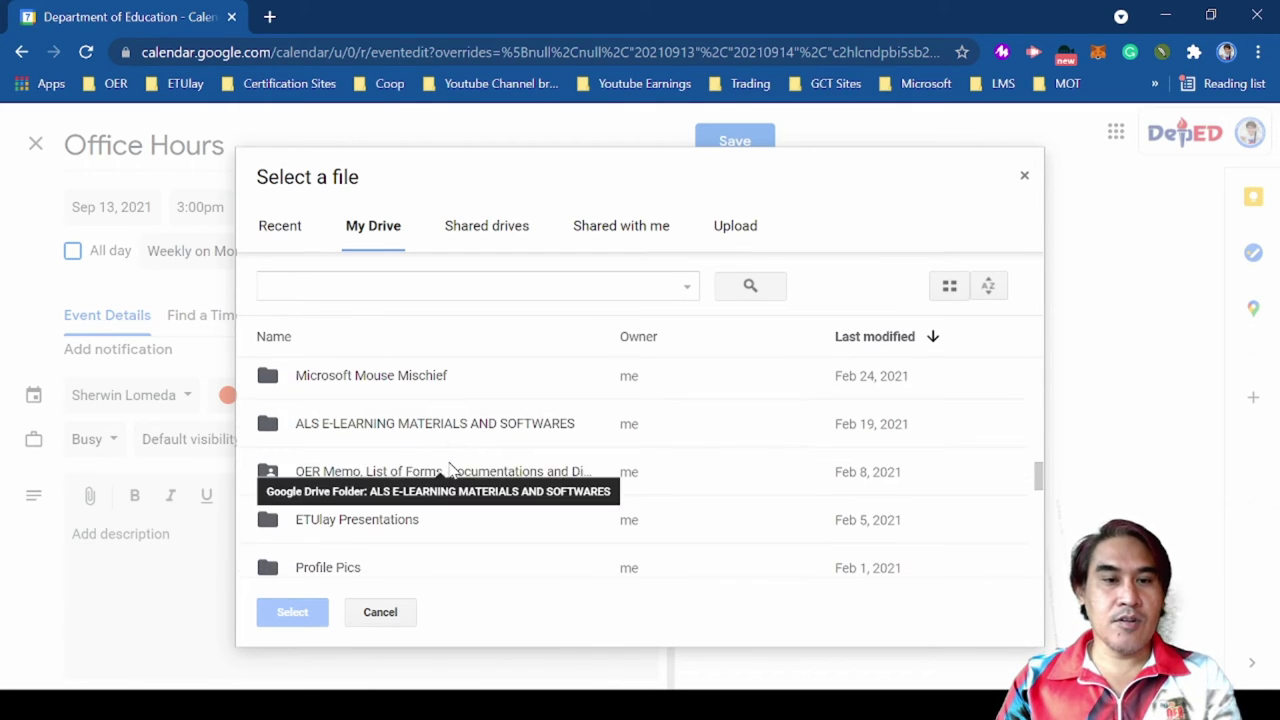
scroll(449, 468, down, 1)
click(449, 405)
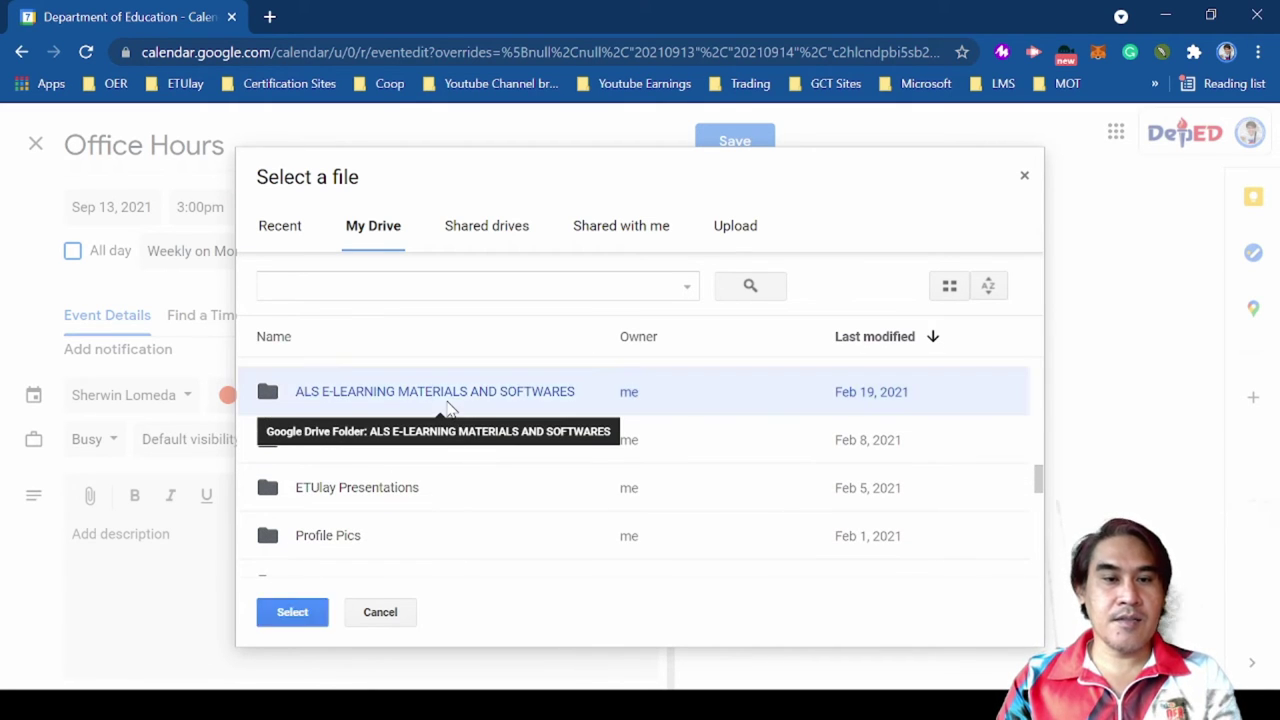
double_click(449, 405)
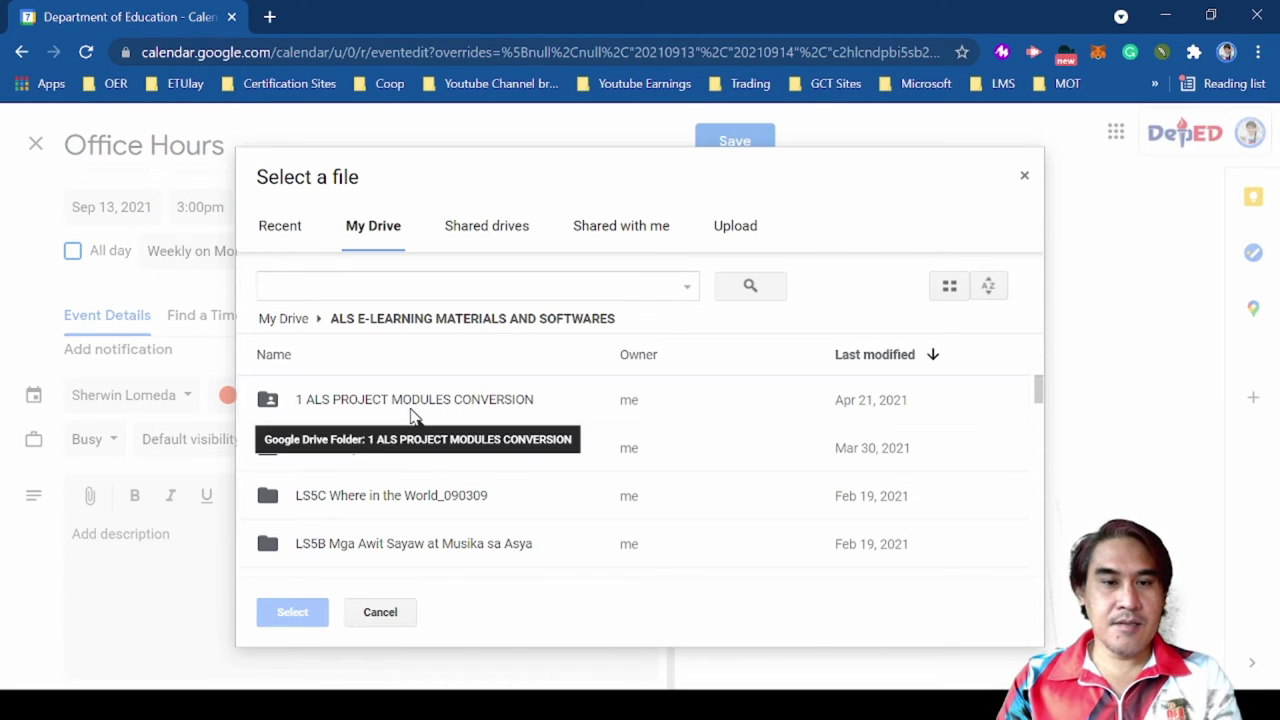
double_click(413, 415)
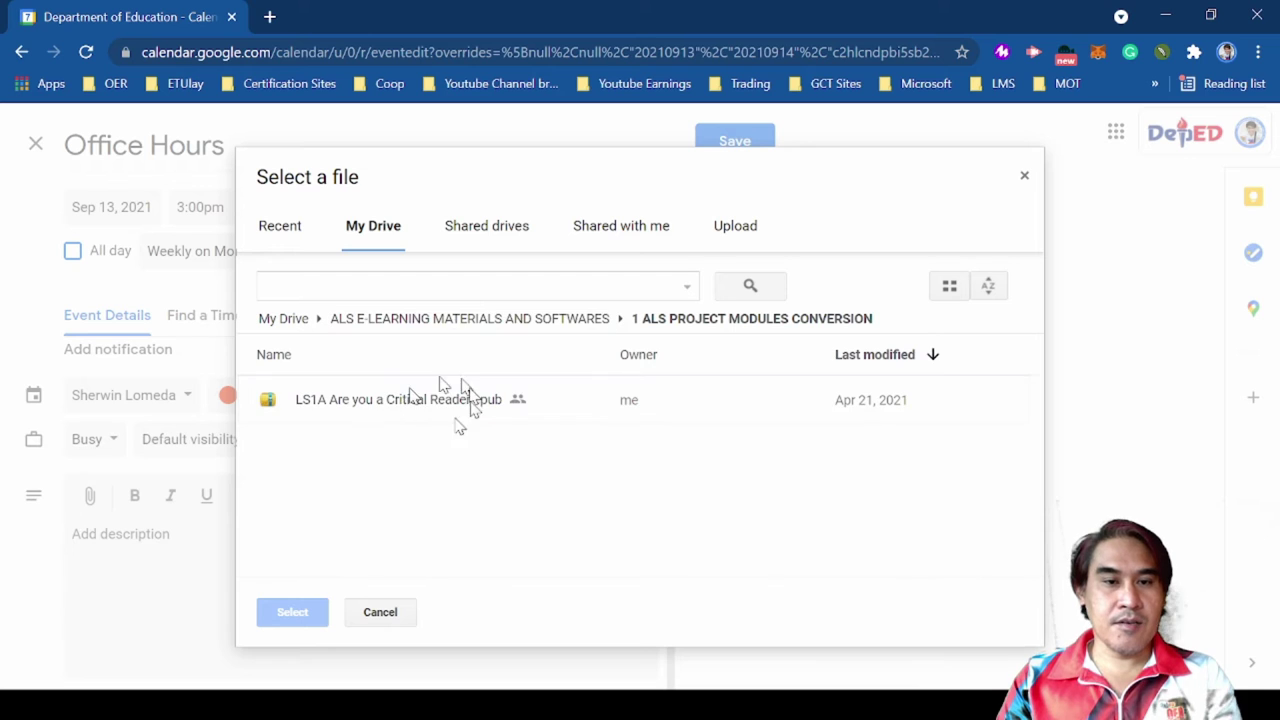
click(391, 406)
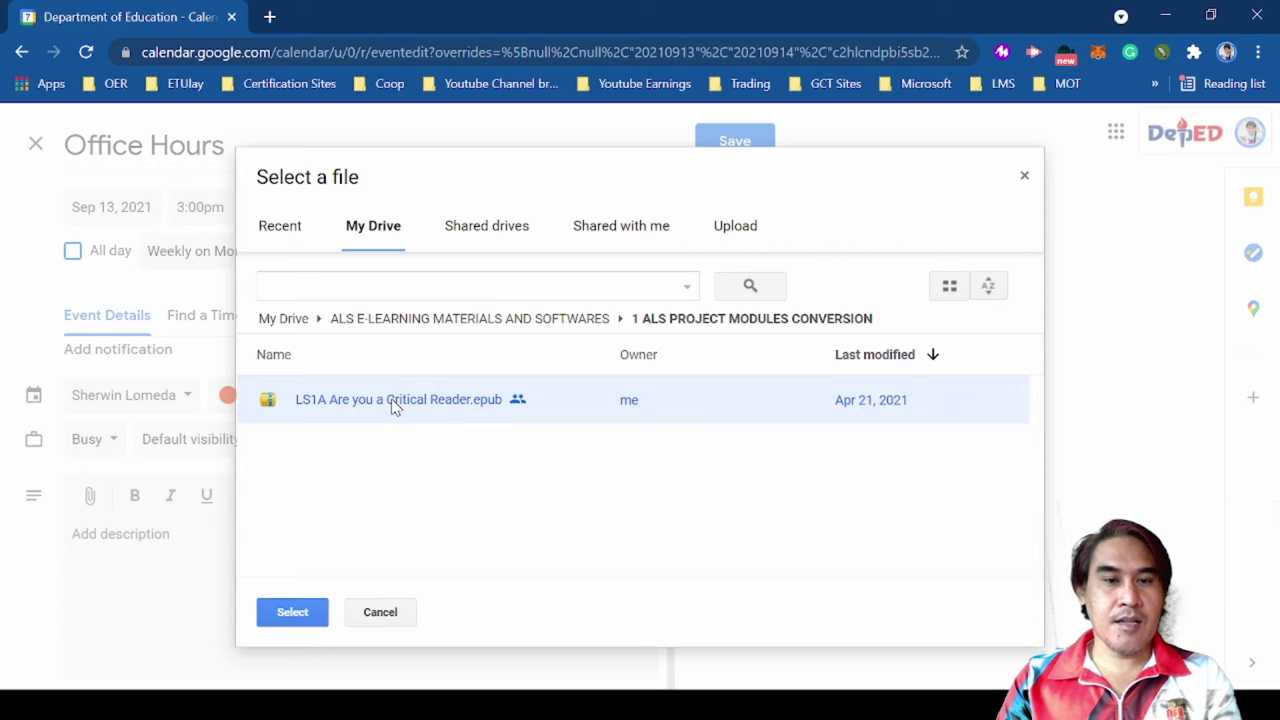
click(296, 613)
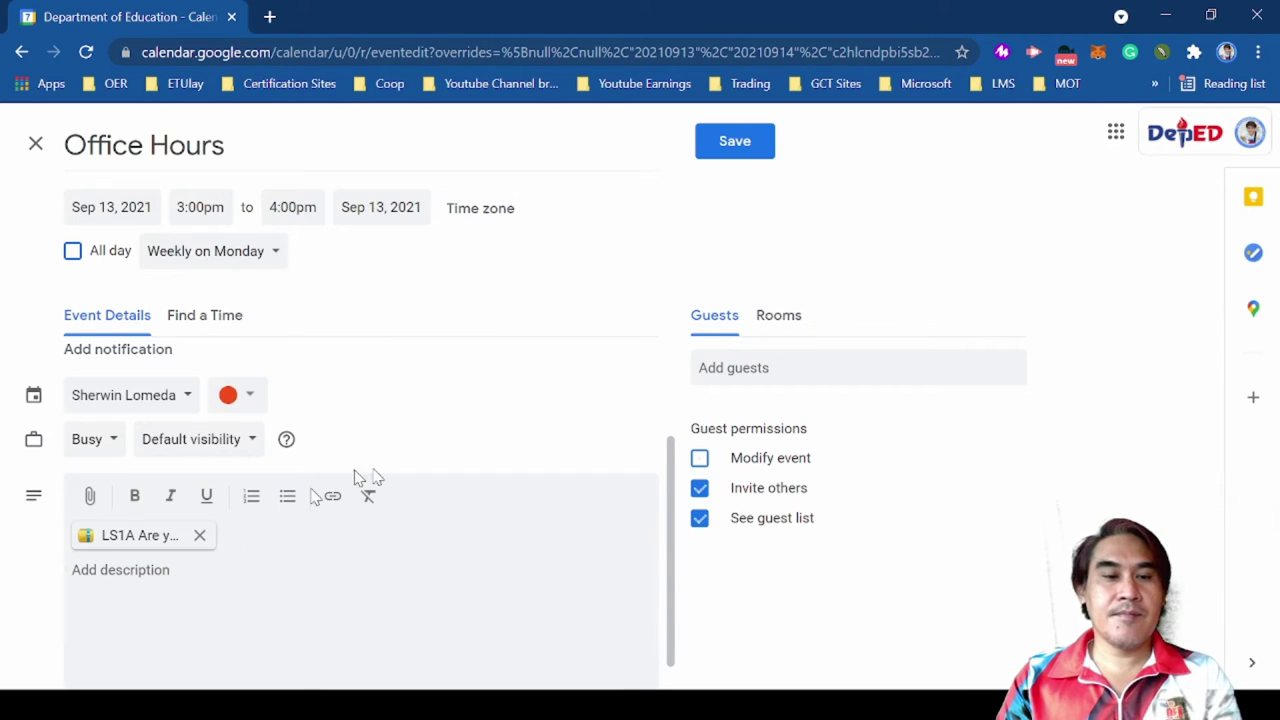
Step: Allow guests to modify the event and add a guest by the suggested Gmail address
click(702, 462)
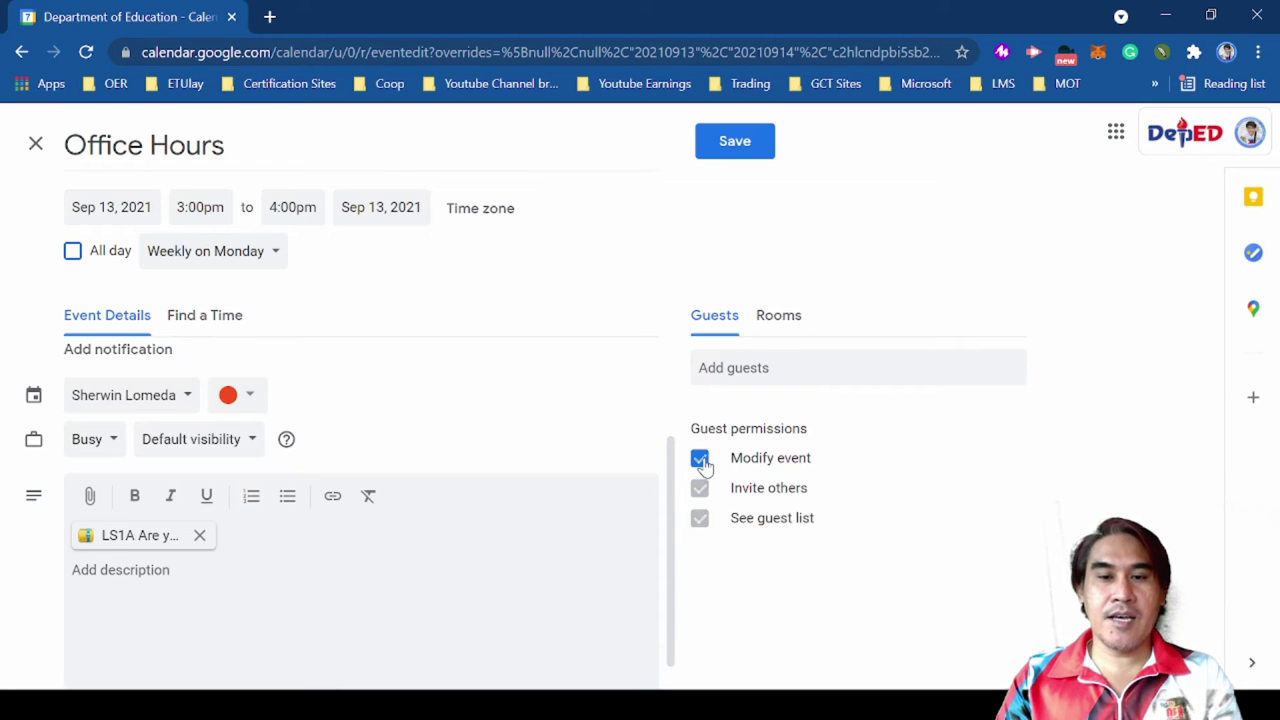
click(721, 368)
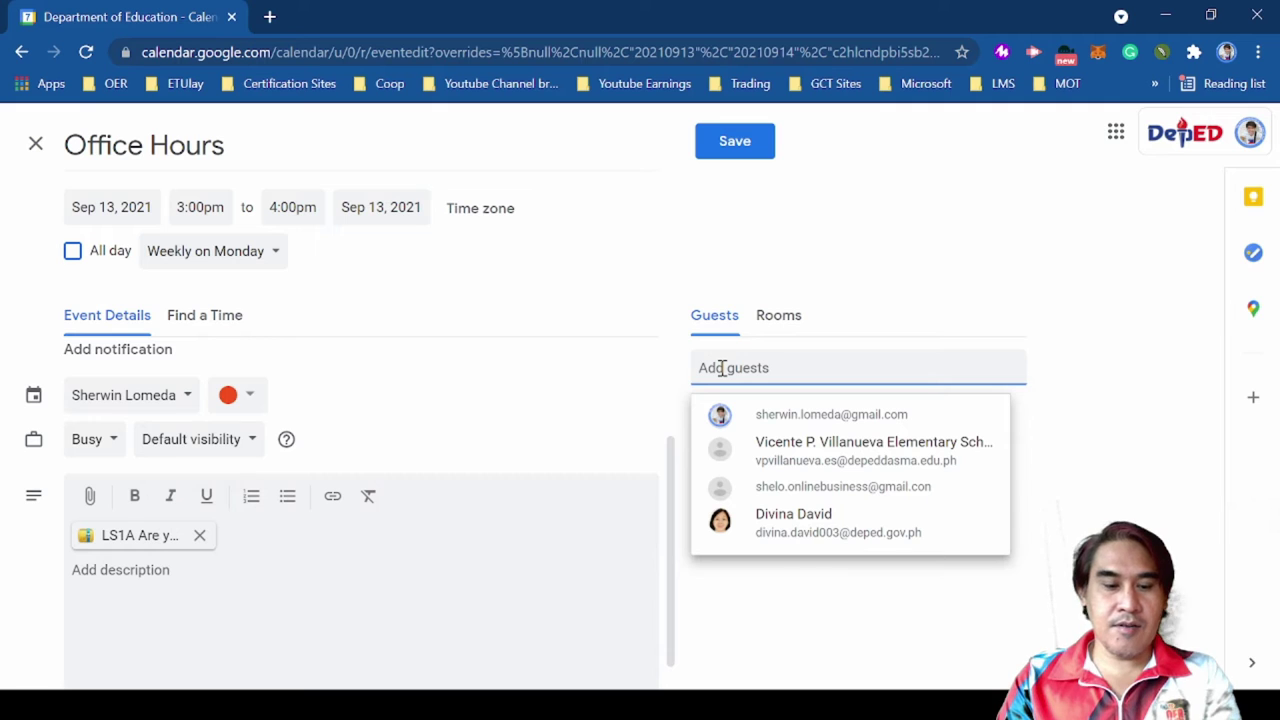
text(sherw)
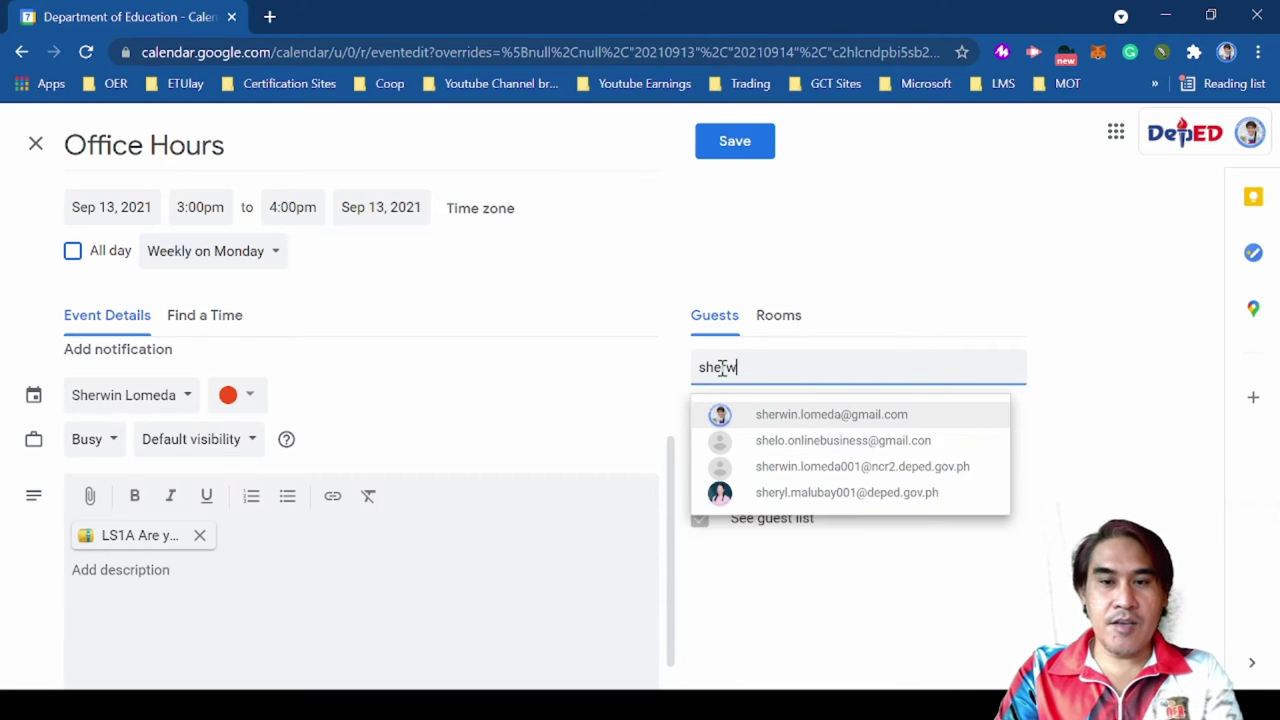
click(832, 418)
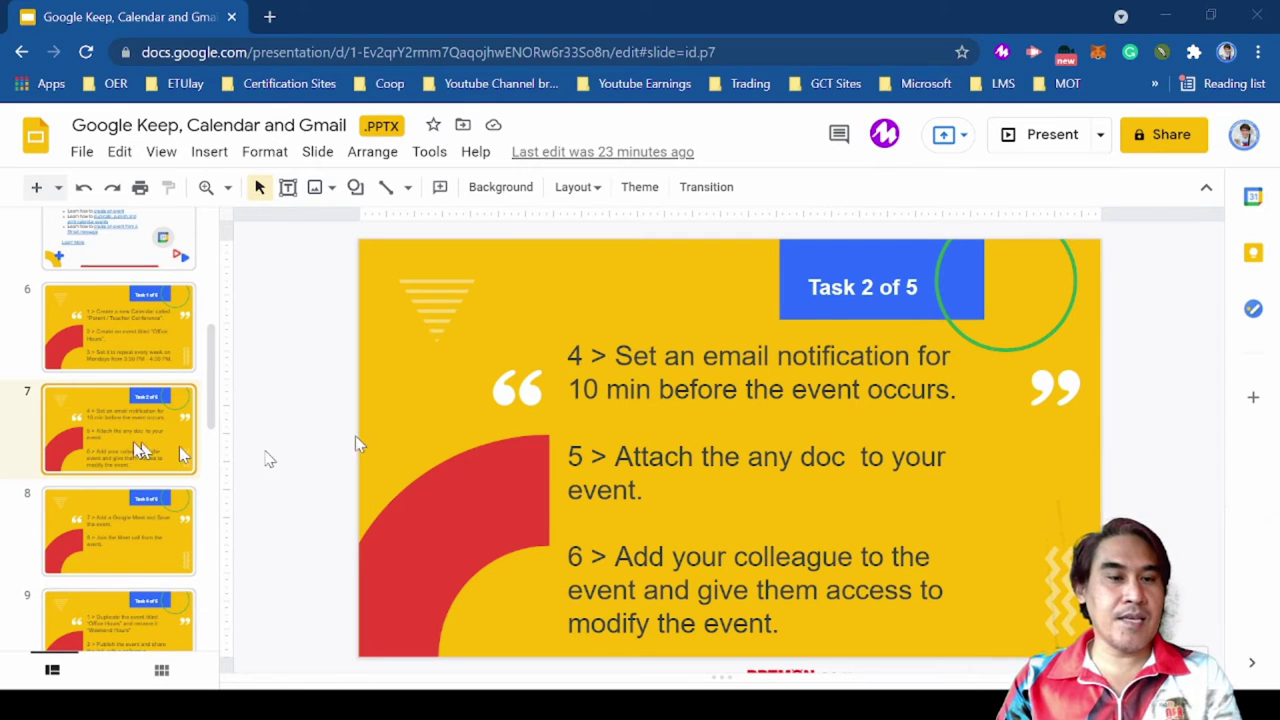
Step: Read the Task 3 of 5 slide and switch back to the Office Hours event in Google Calendar
click(126, 503)
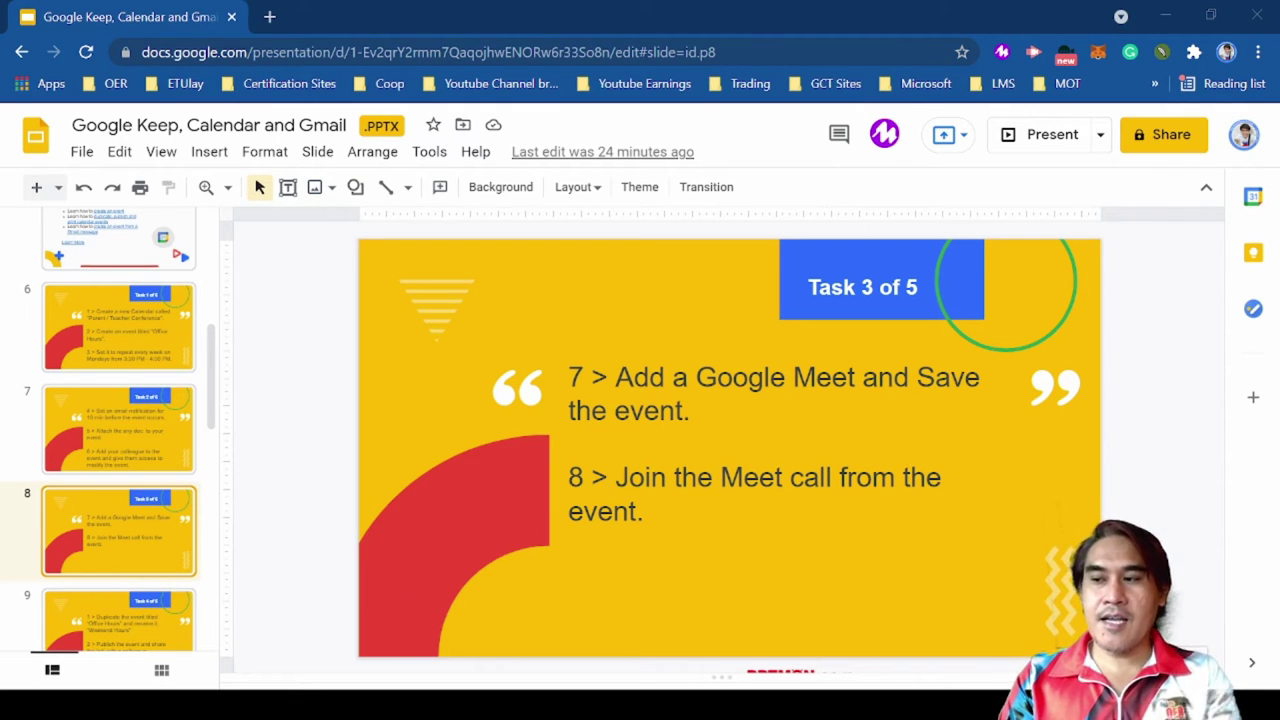
key(alt+Tab)
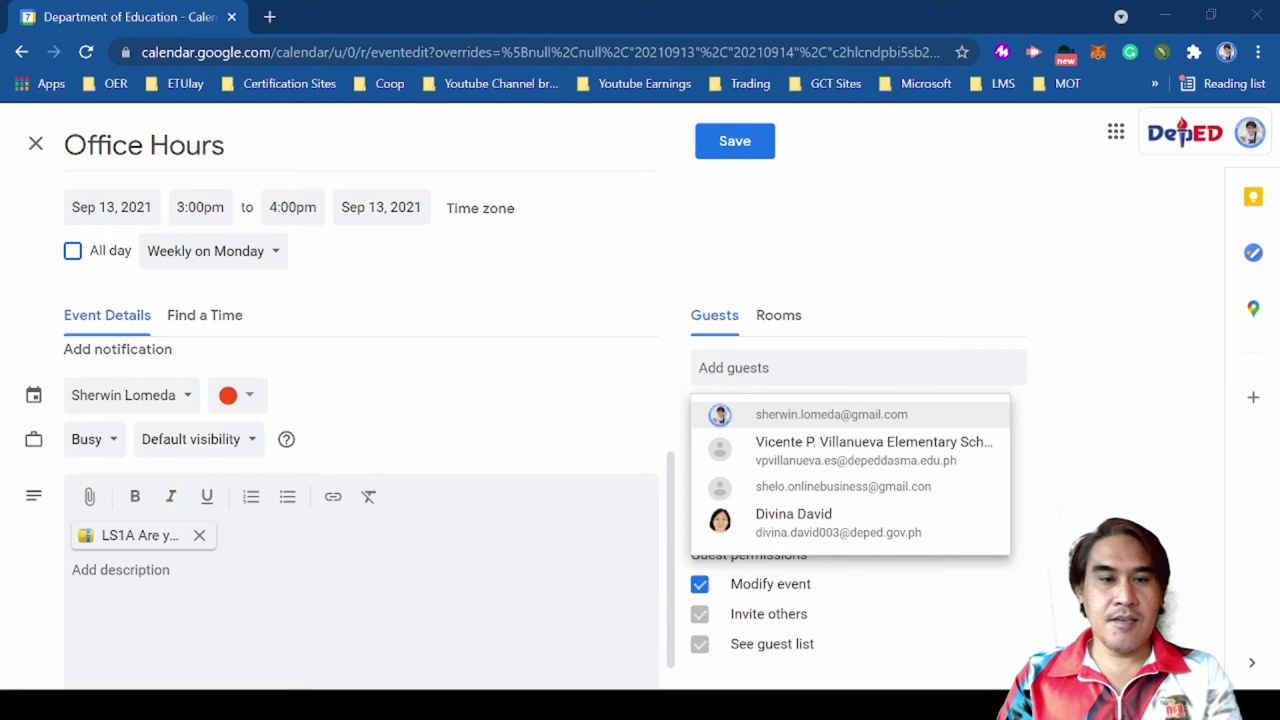
key(Down)
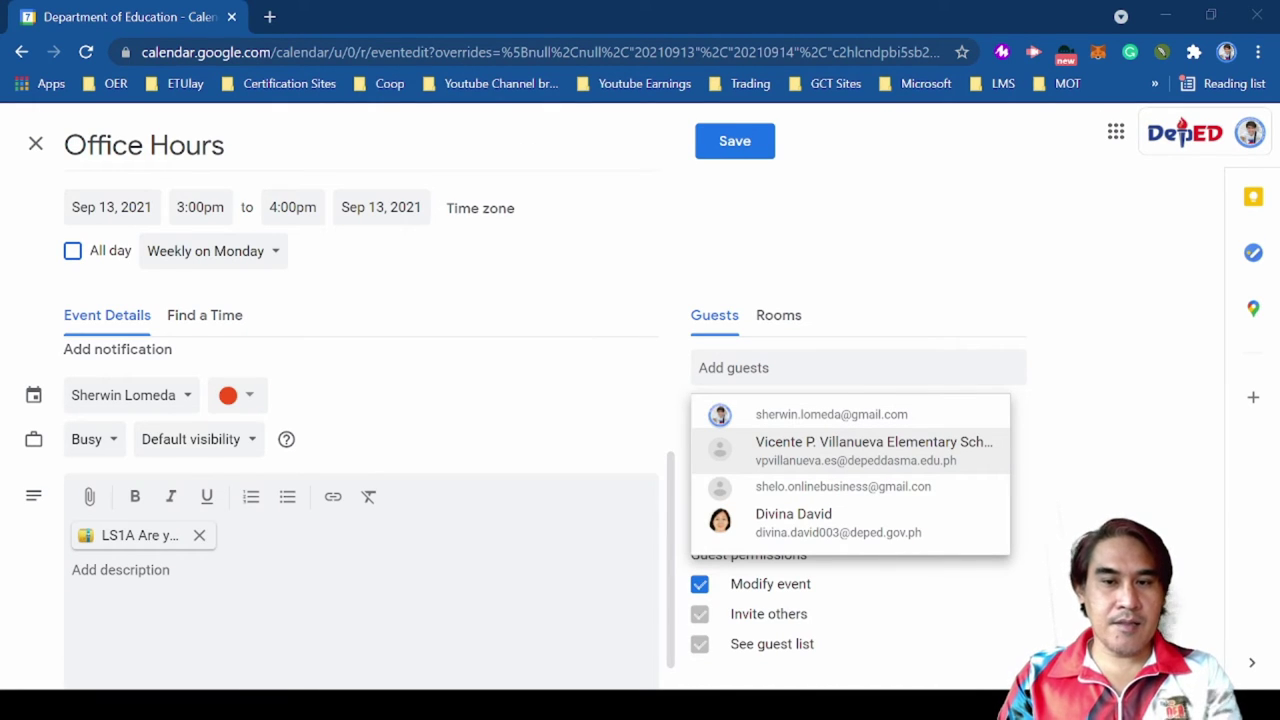
click(778, 418)
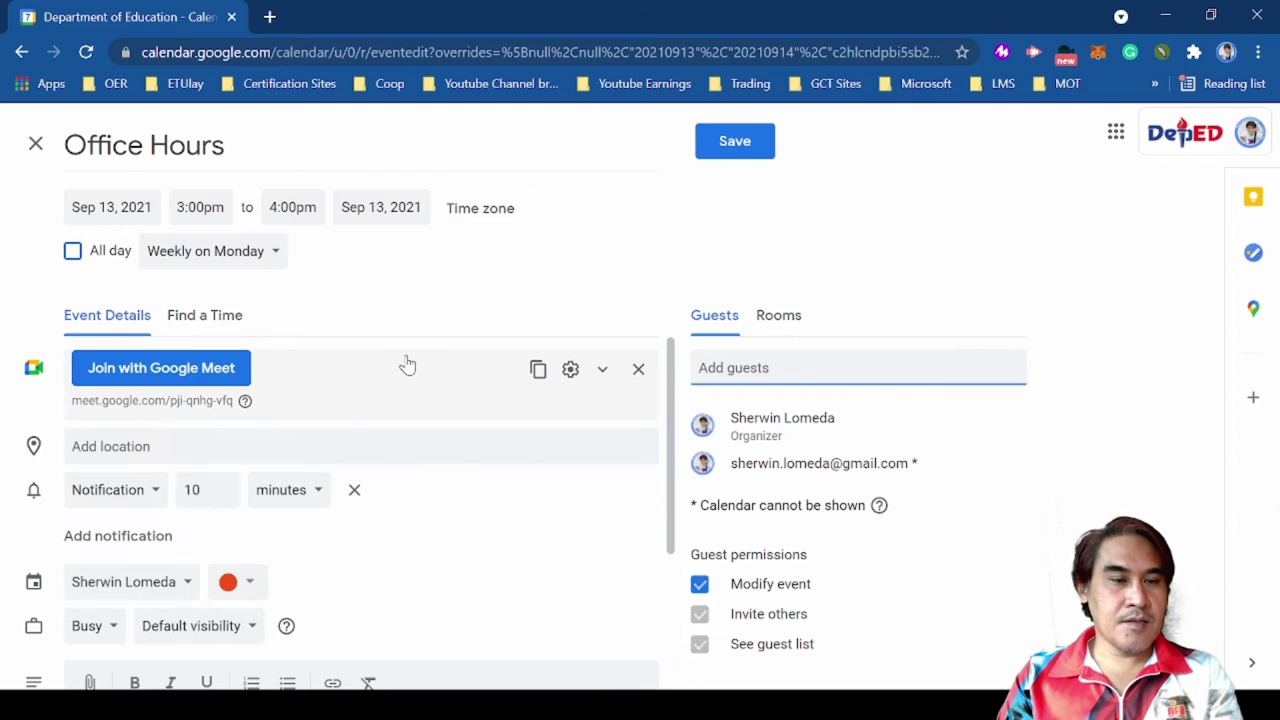
Step: Open the event's Google Meet call in a new tab and check its joining page against the event's details
click(160, 370)
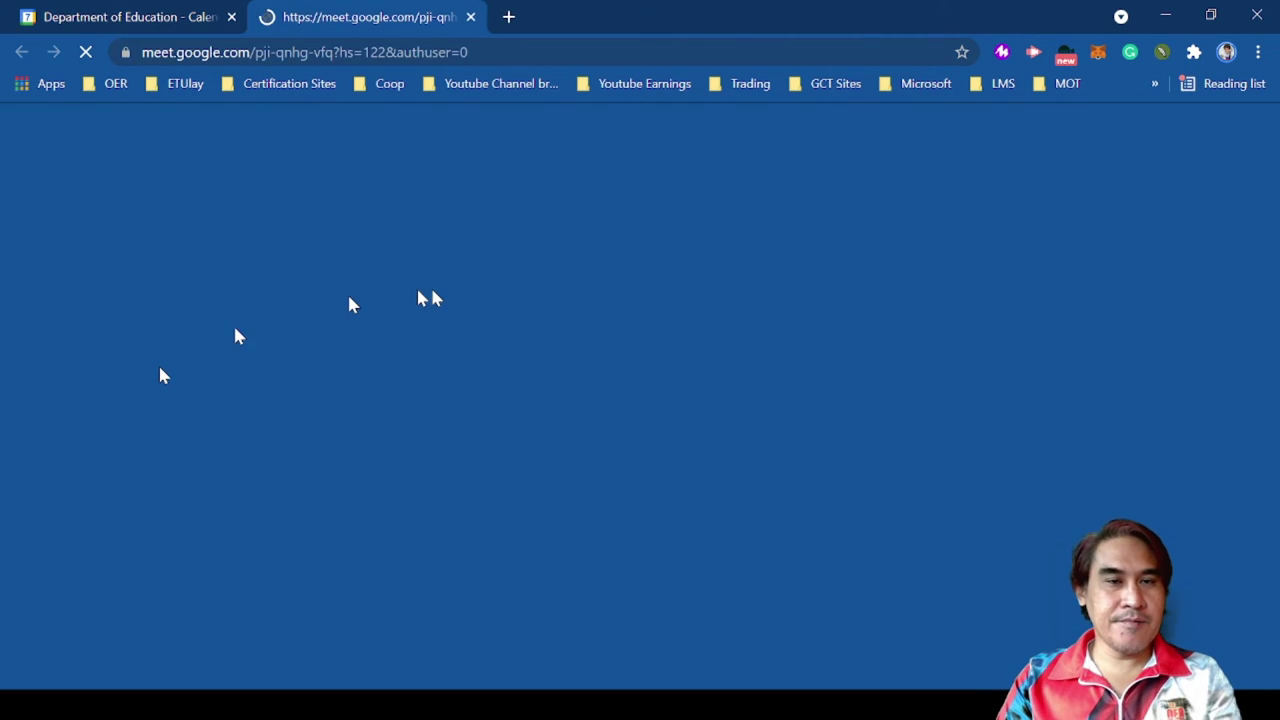
key(ctrl+shift+Tab)
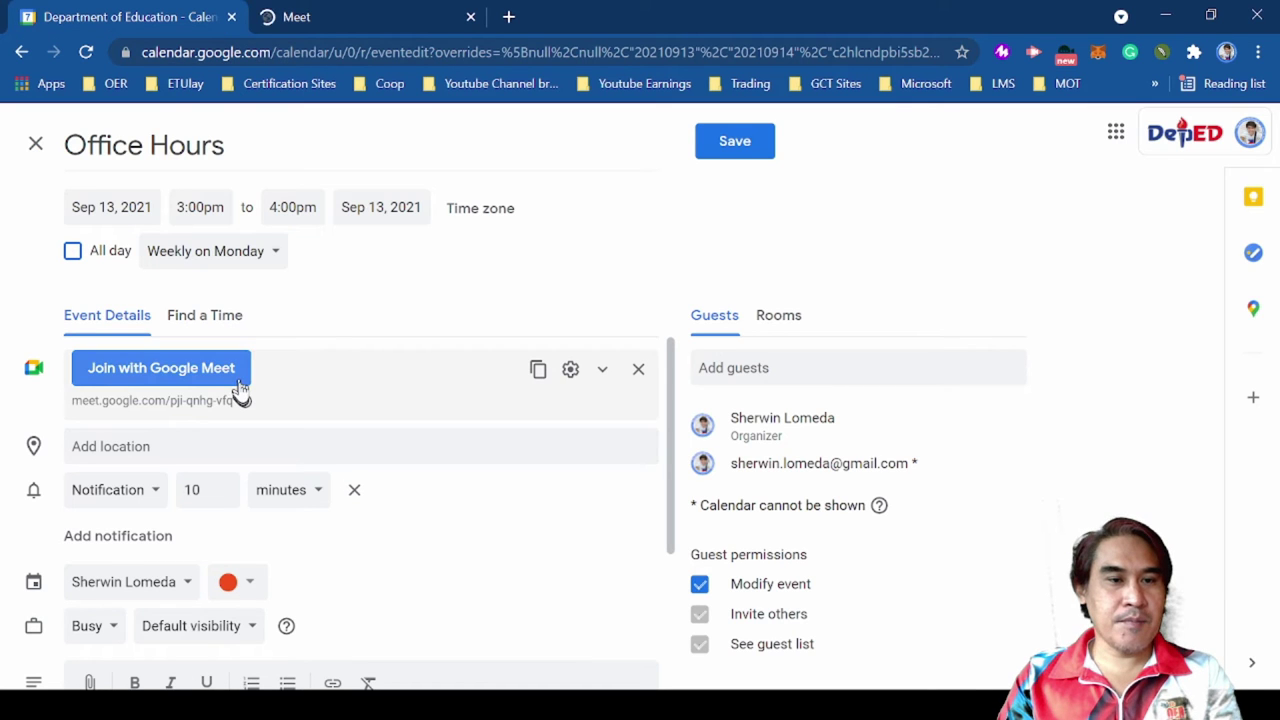
click(385, 14)
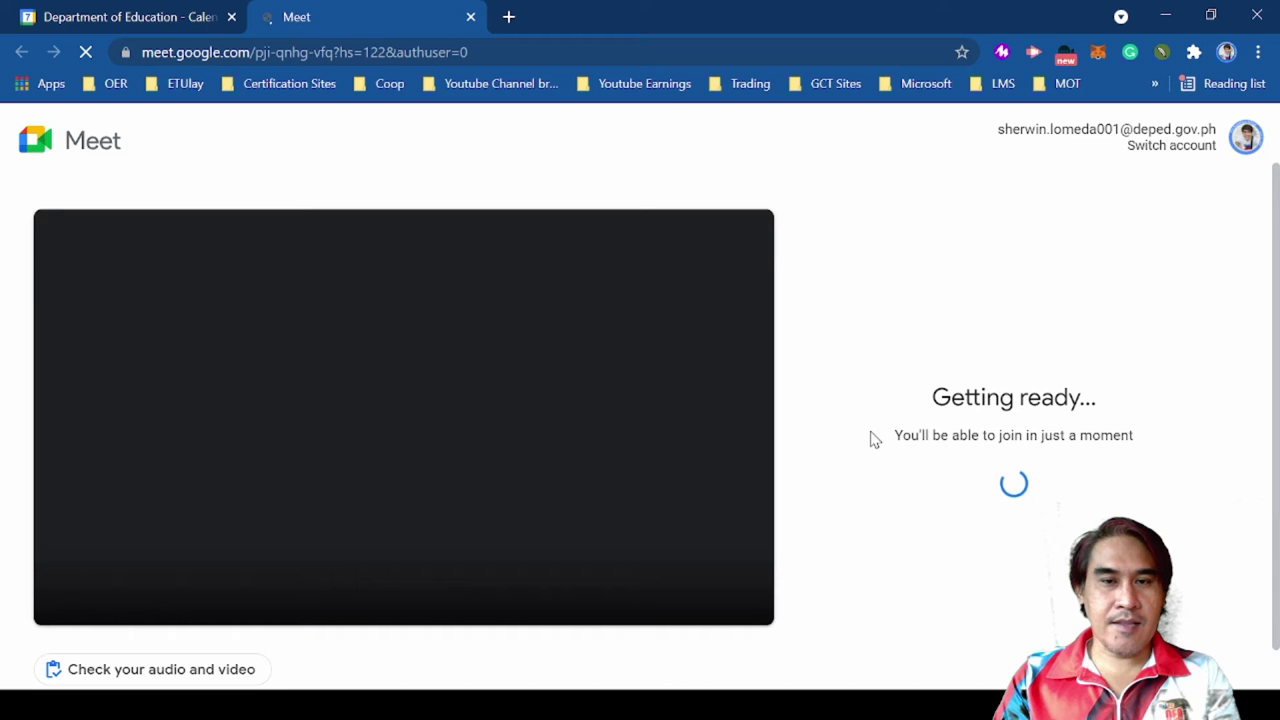
key(ctrl+1)
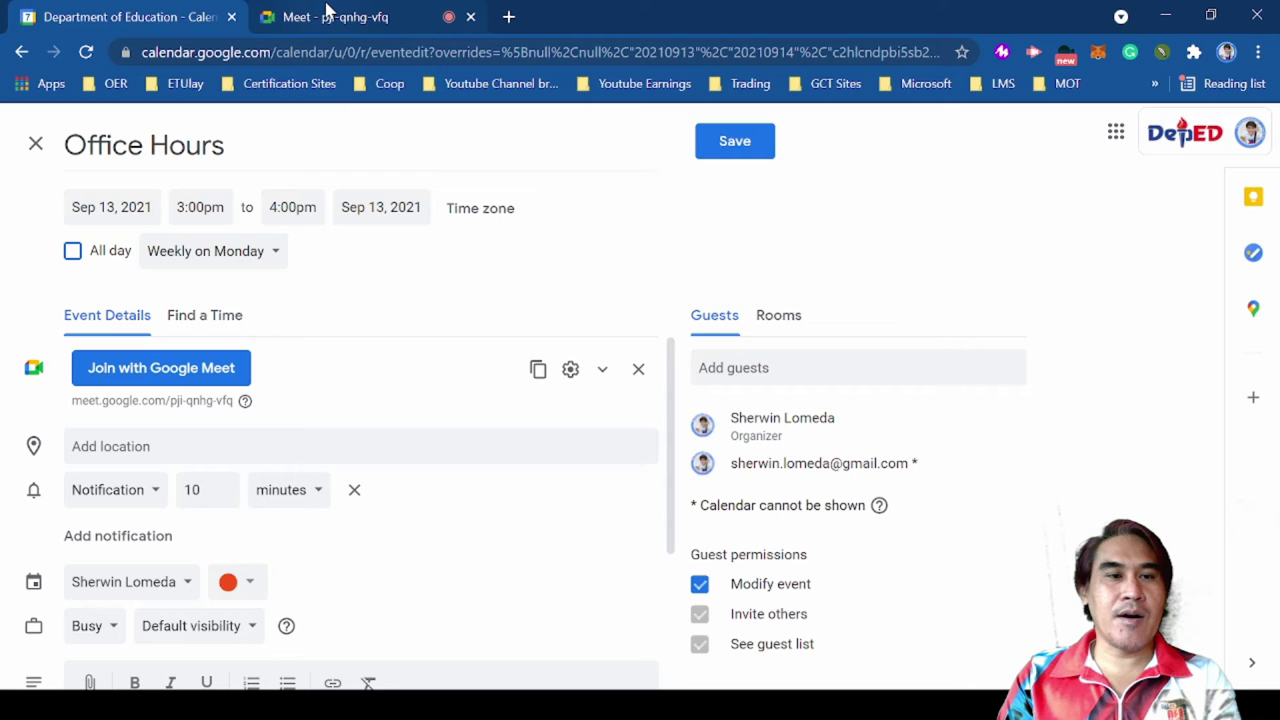
click(326, 12)
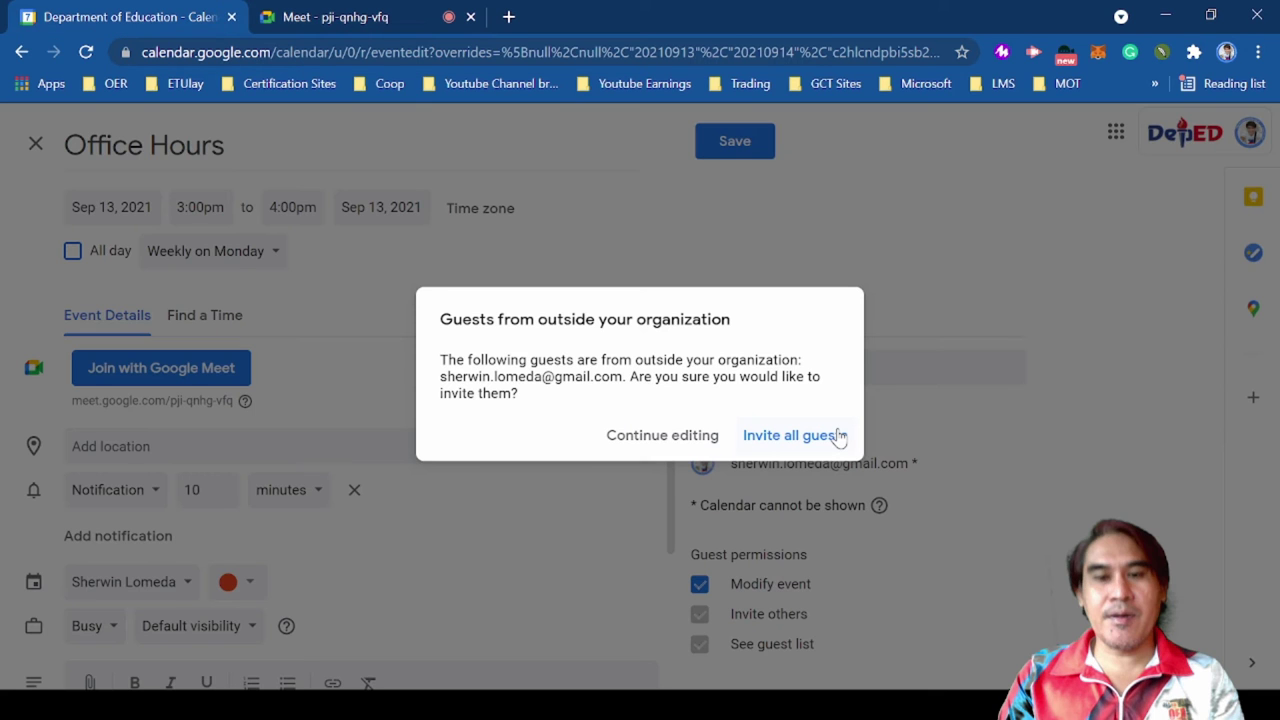
Step: Finish saving the Office Hours event with the outside guest invited, show the Parent / Teacher Conference calendar and toggle the personal calendar's visibility
click(793, 435)
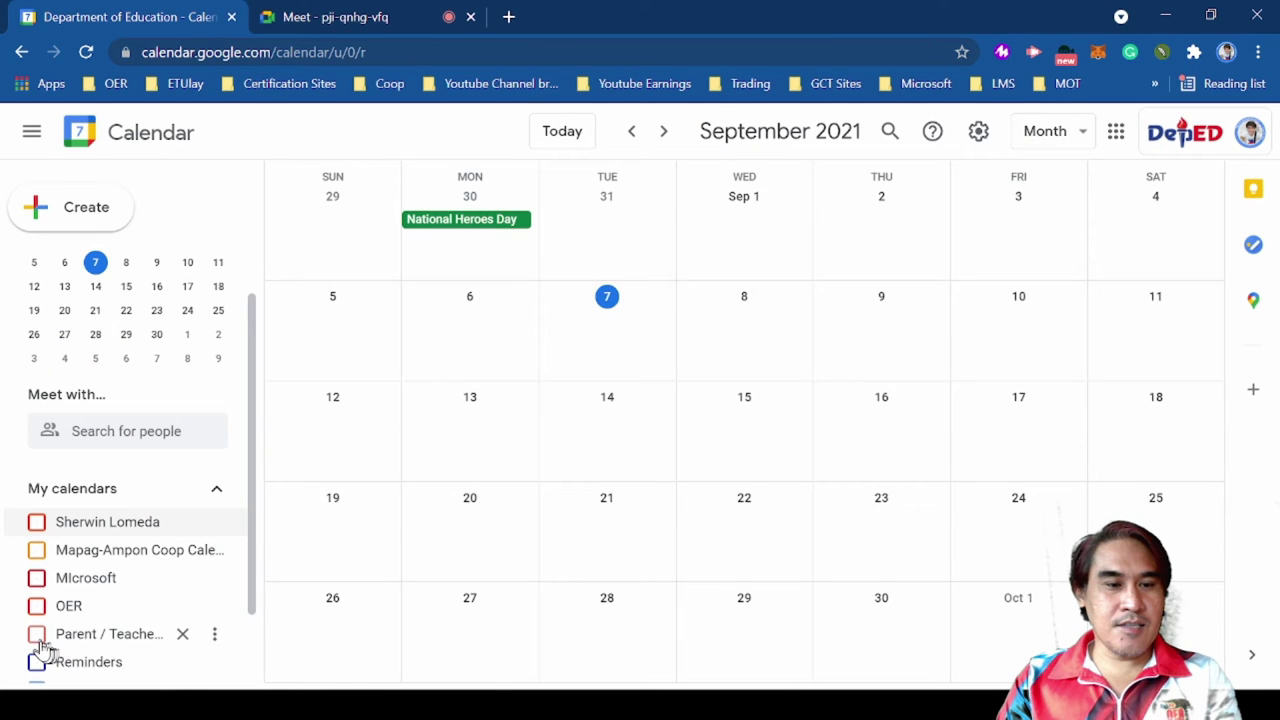
click(38, 637)
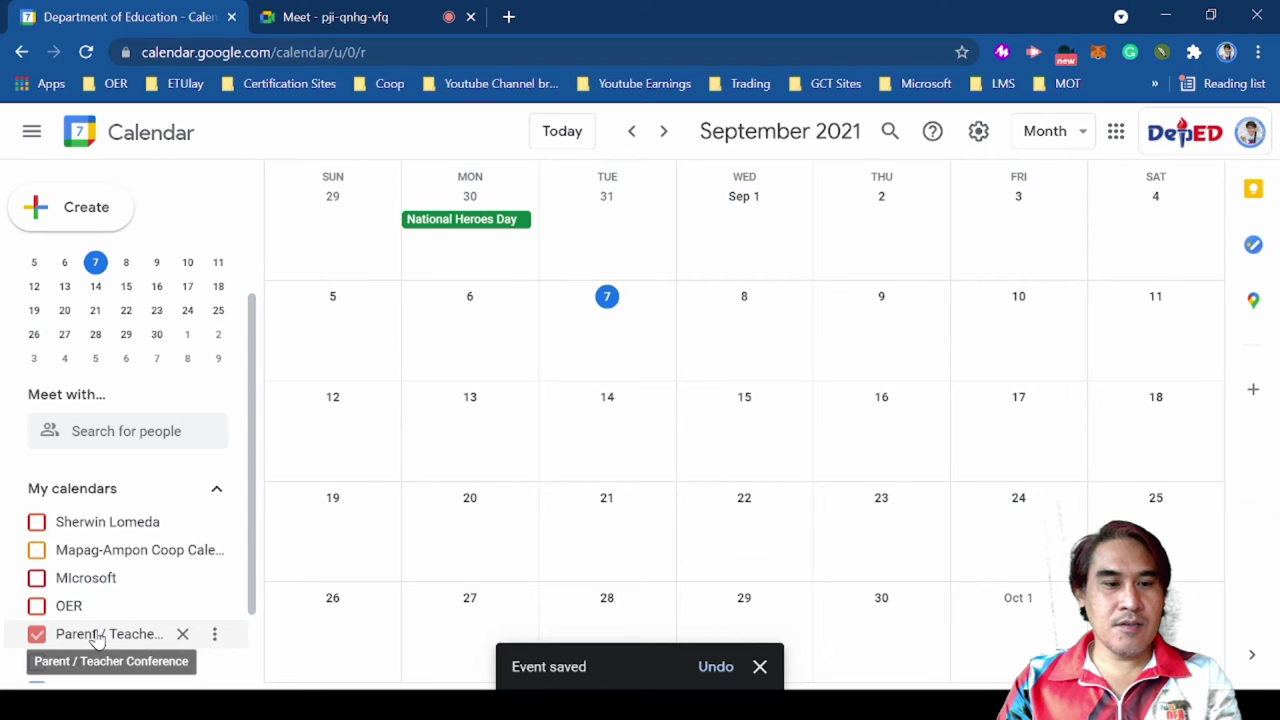
scroll(97, 640, down, 1)
click(37, 430)
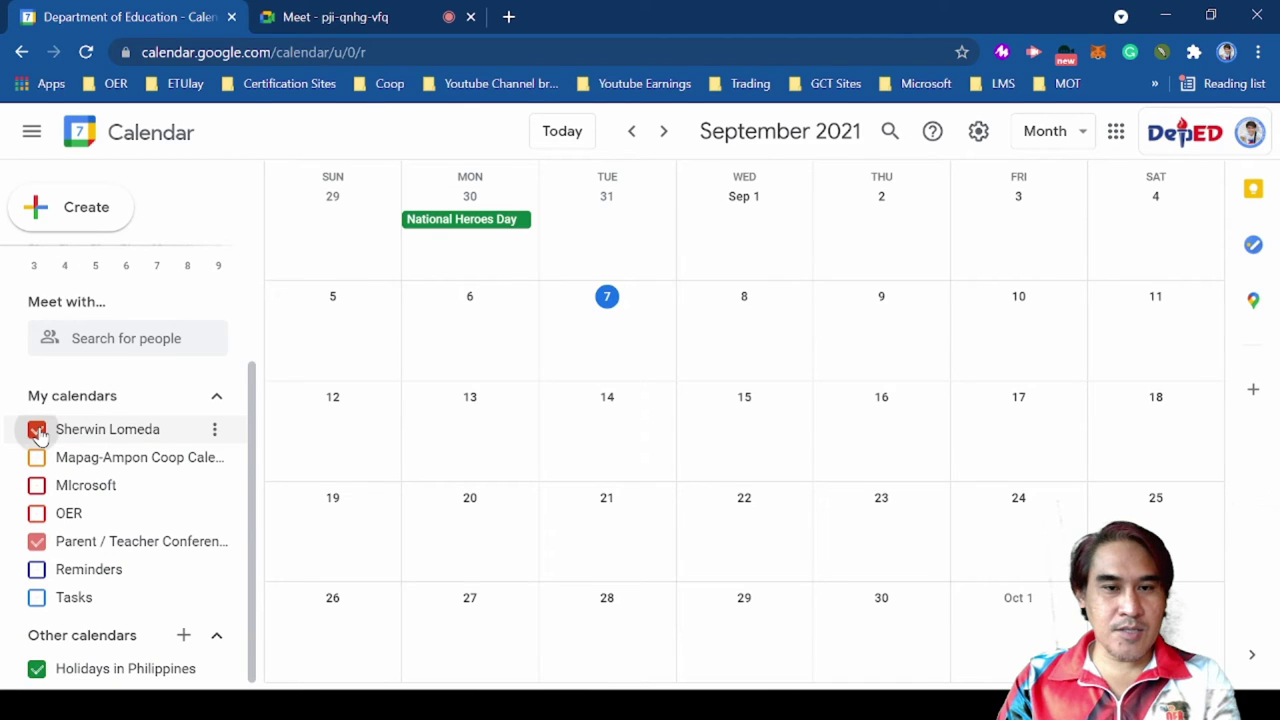
click(37, 430)
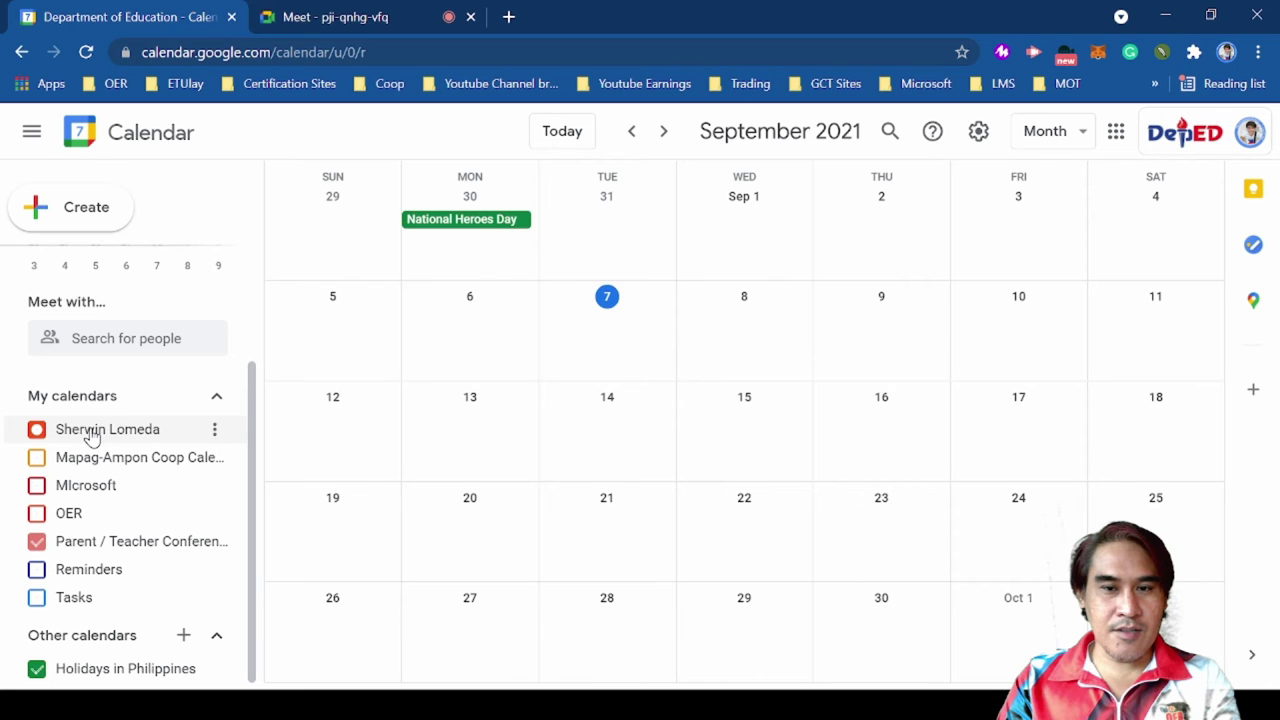
Step: Compare the personal and Parent / Teacher Conference calendars by toggling their visibility, and reload the calendar page
double_click(90, 432)
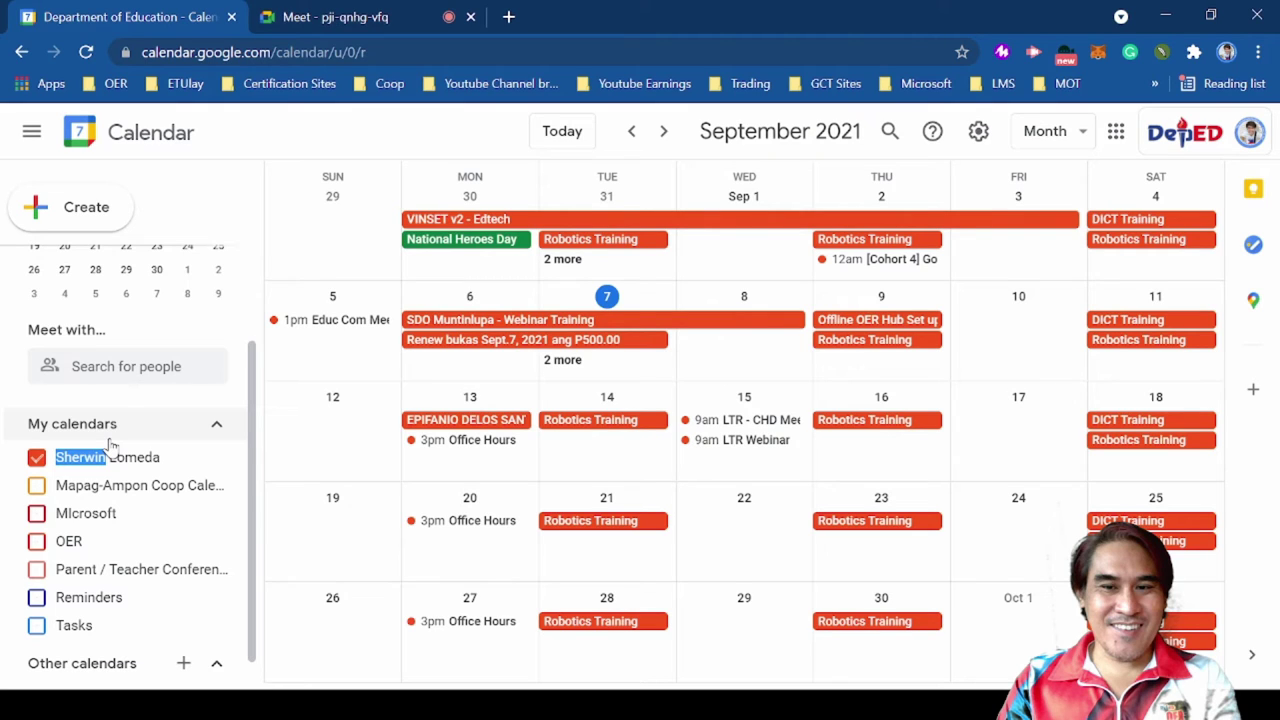
click(112, 450)
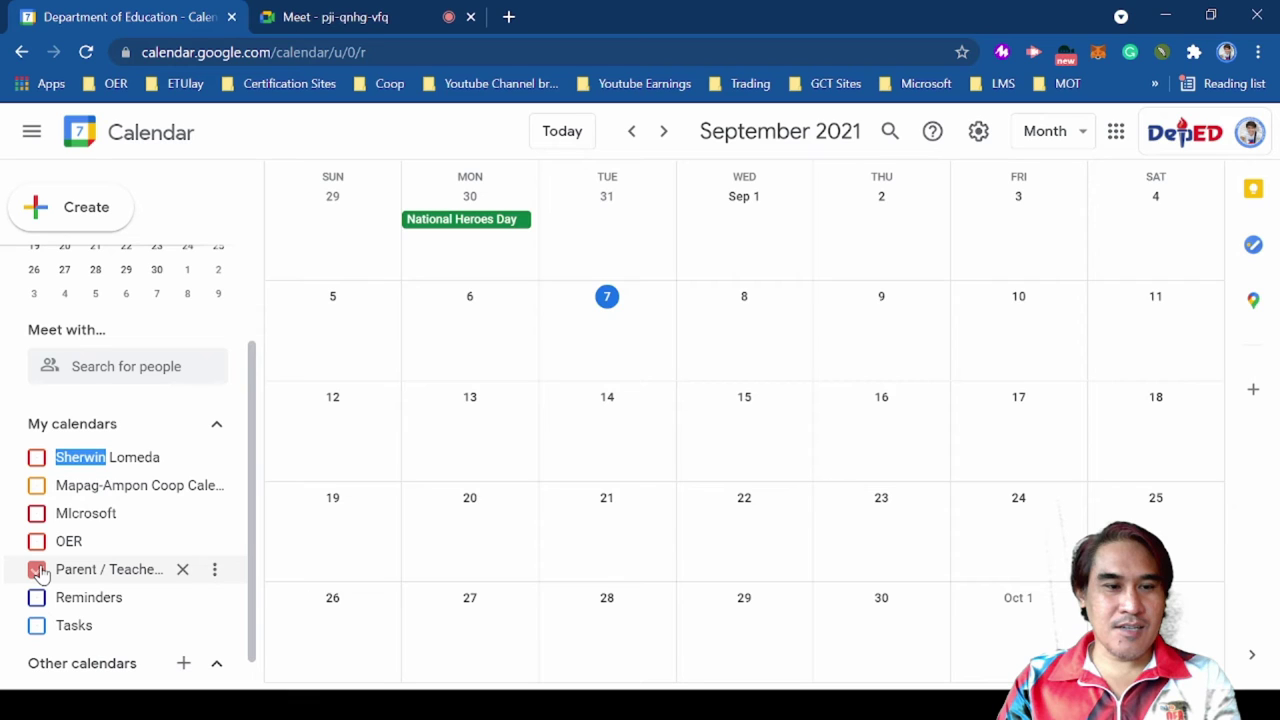
click(86, 54)
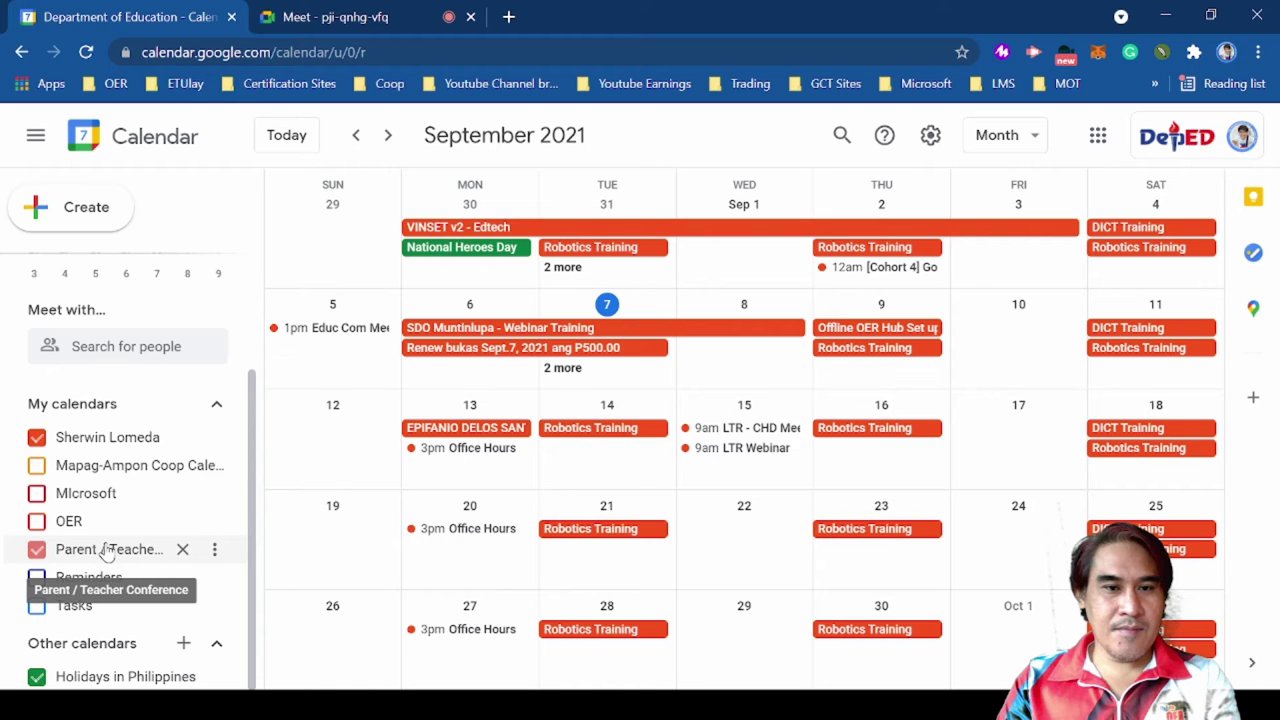
Step: Edit the September 13 Office Hours event to assign it to the Parent / Teacher Conference calendar
click(470, 448)
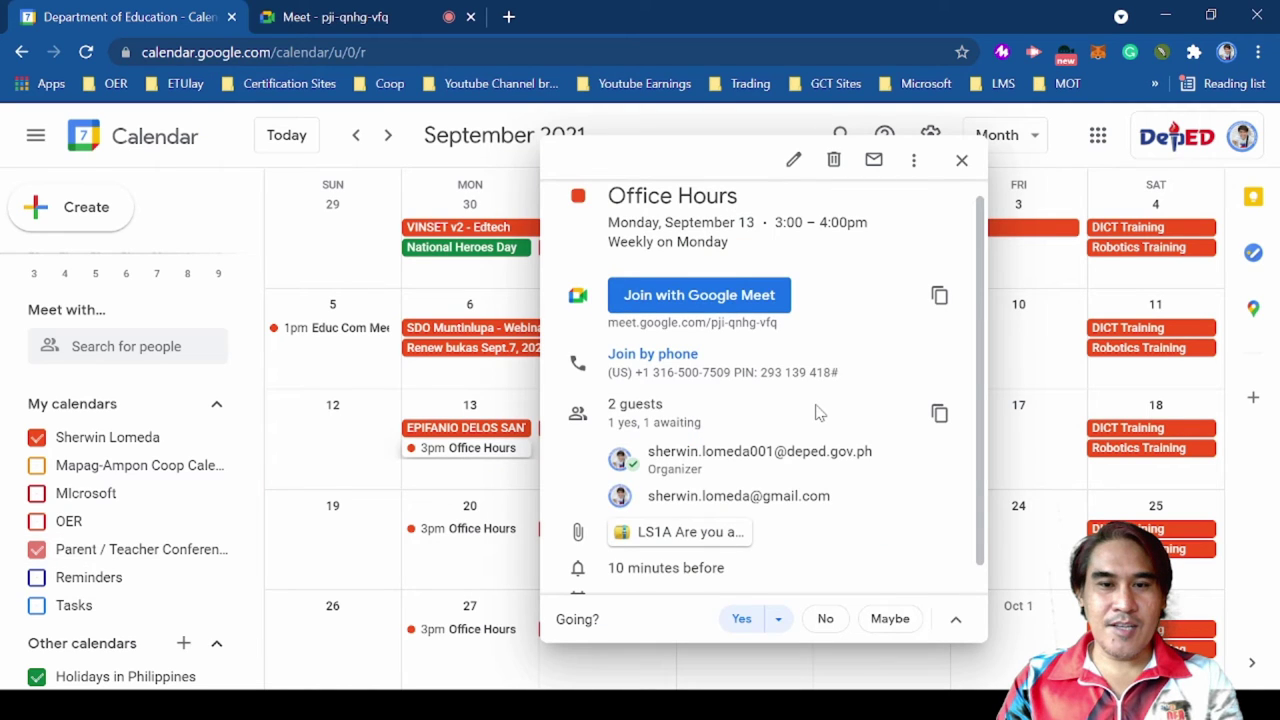
scroll(817, 412, down, 1)
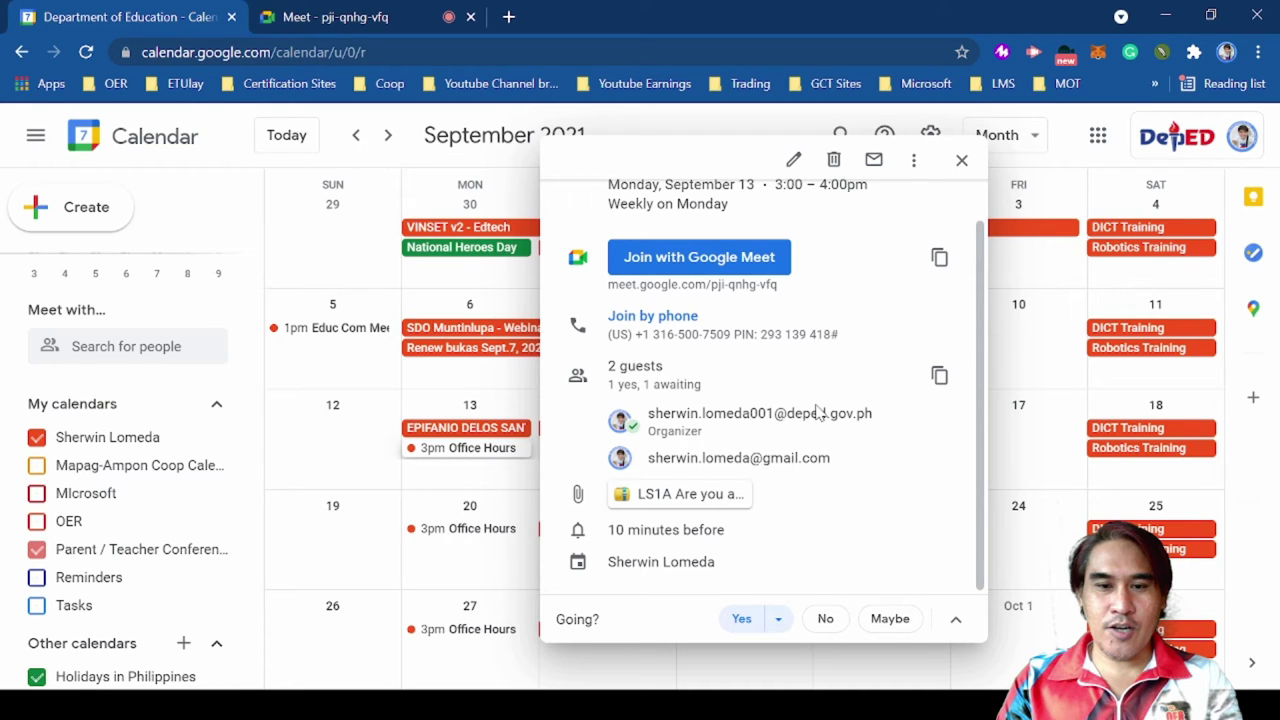
key(e)
click(182, 405)
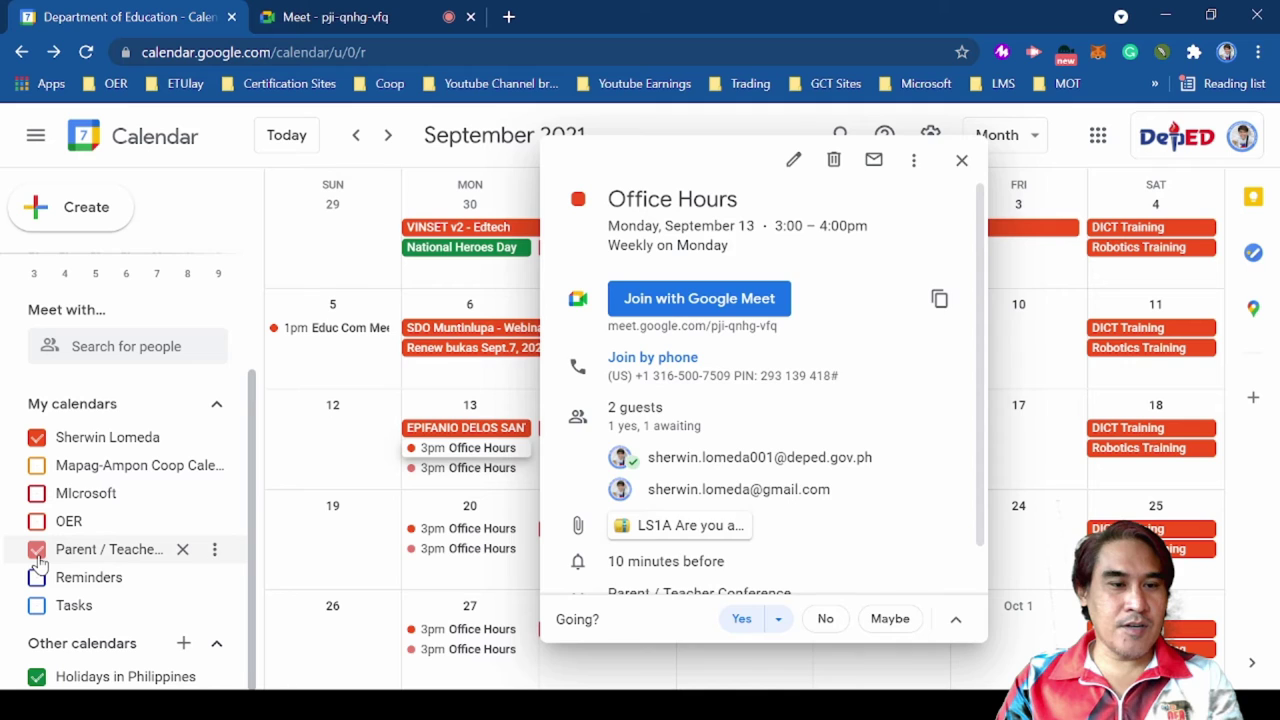
Step: Hide the Parent / Teacher Conference calendar and delete all occurrences of Office Hours from the personal calendar
click(37, 554)
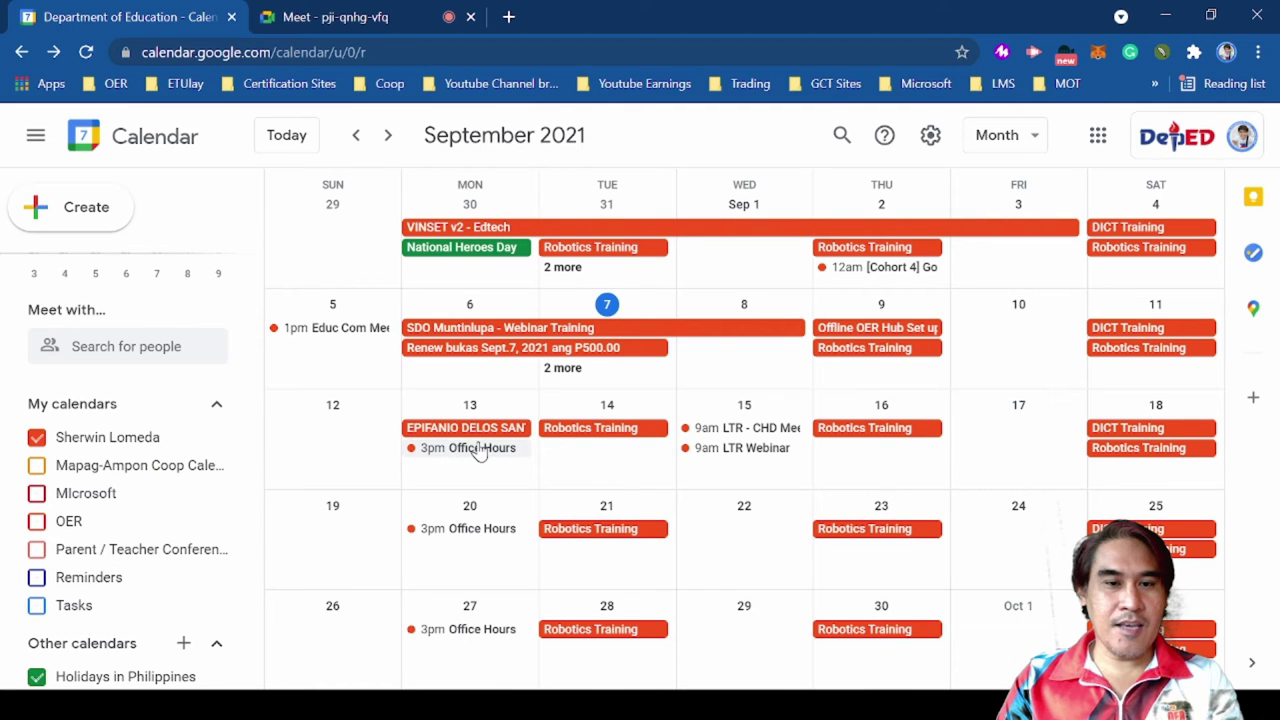
click(480, 449)
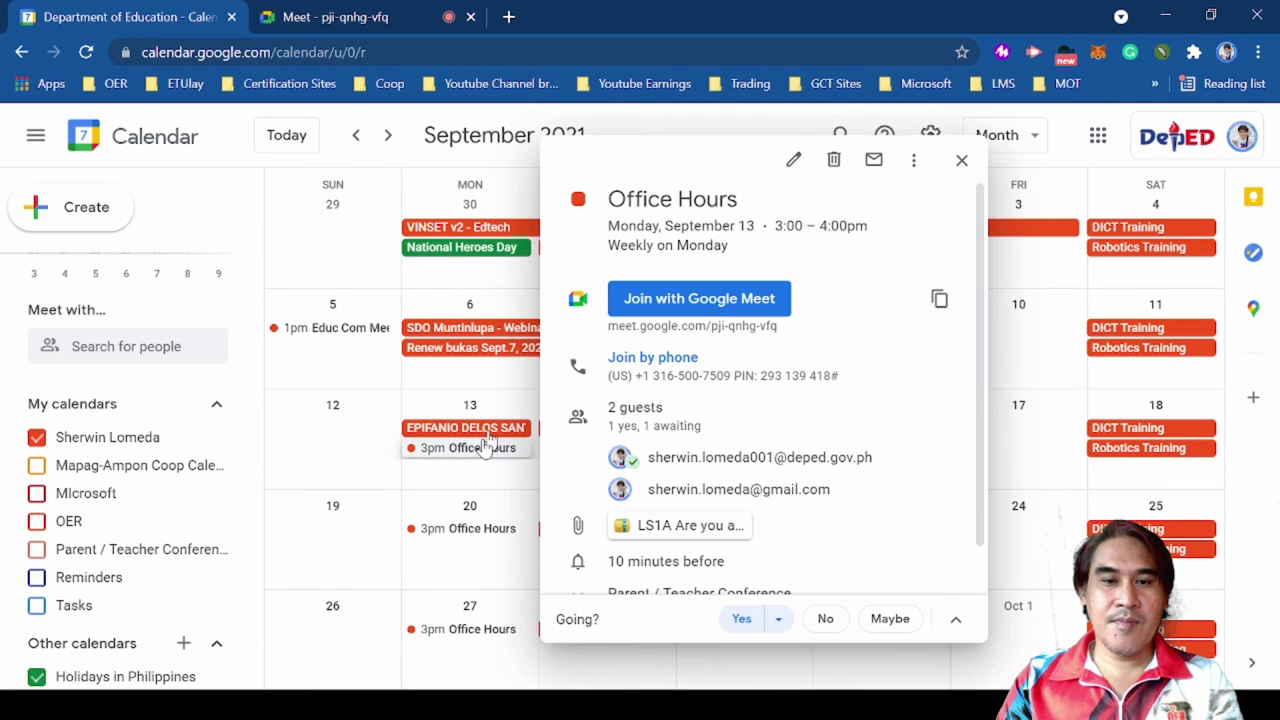
click(835, 163)
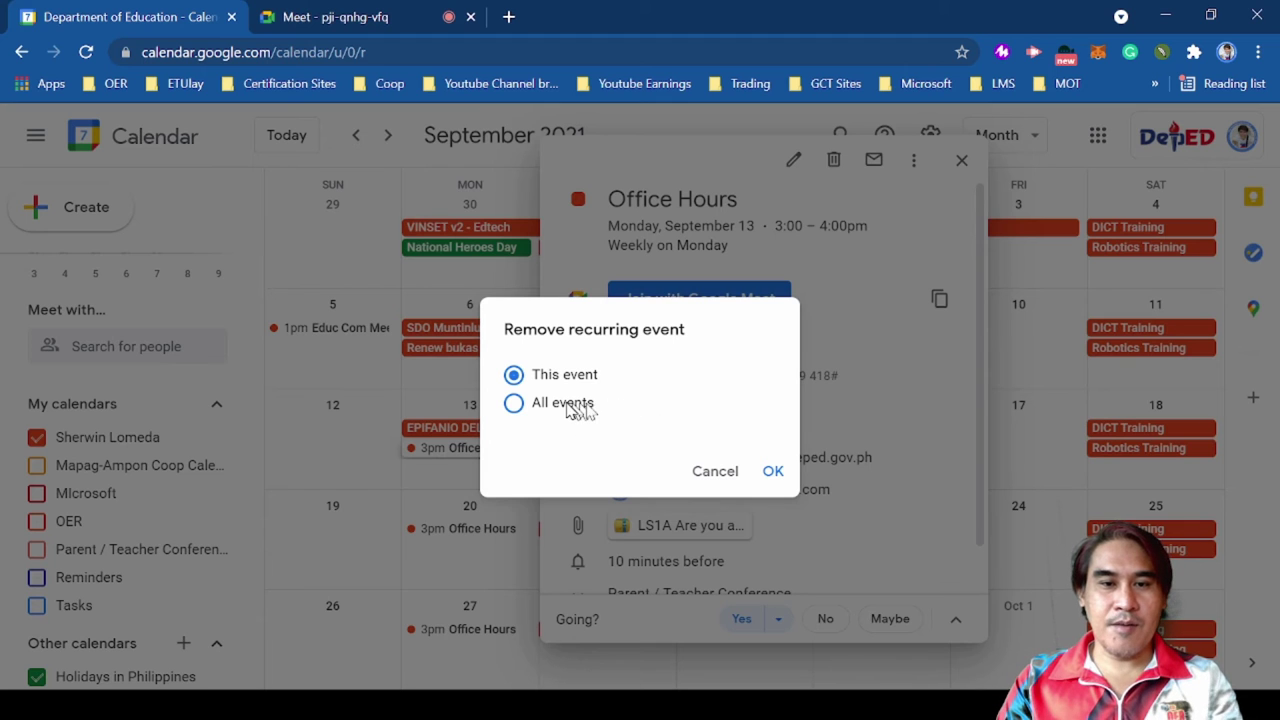
click(579, 412)
click(773, 471)
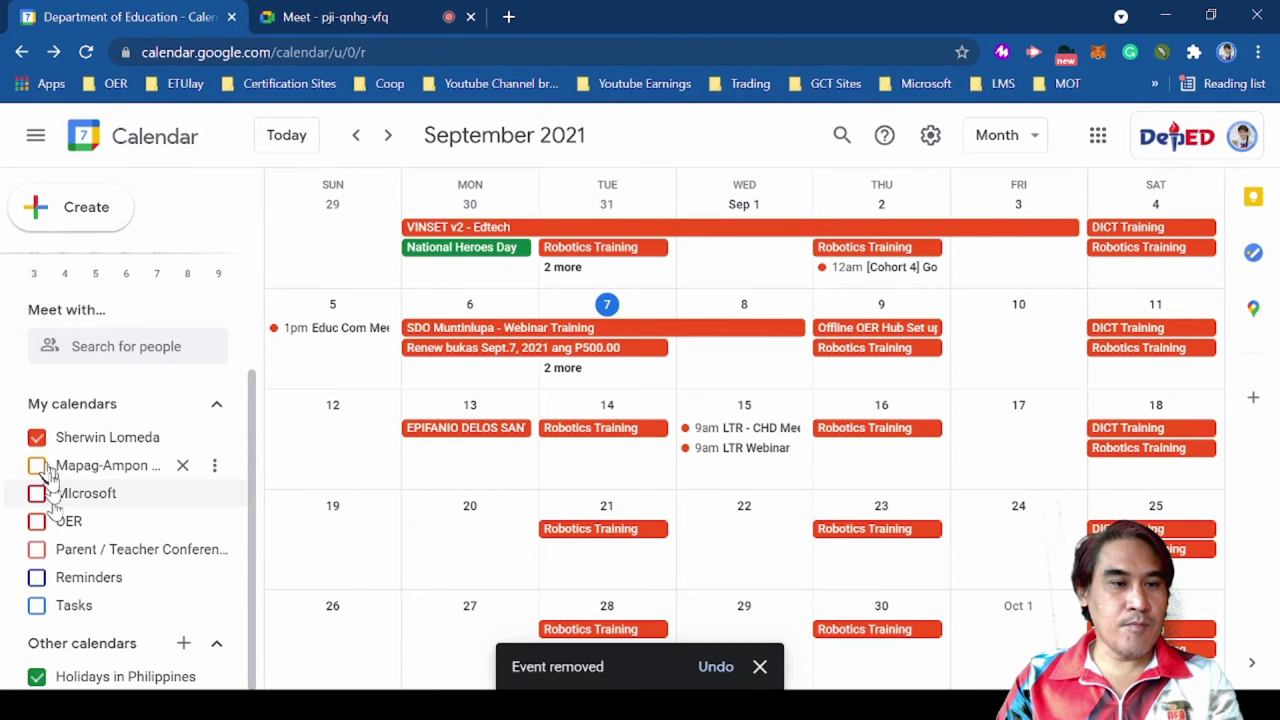
Step: Show the Parent / Teacher Conference calendar, hide the personal one, and check the neighbouring months for Office Hours events
click(36, 549)
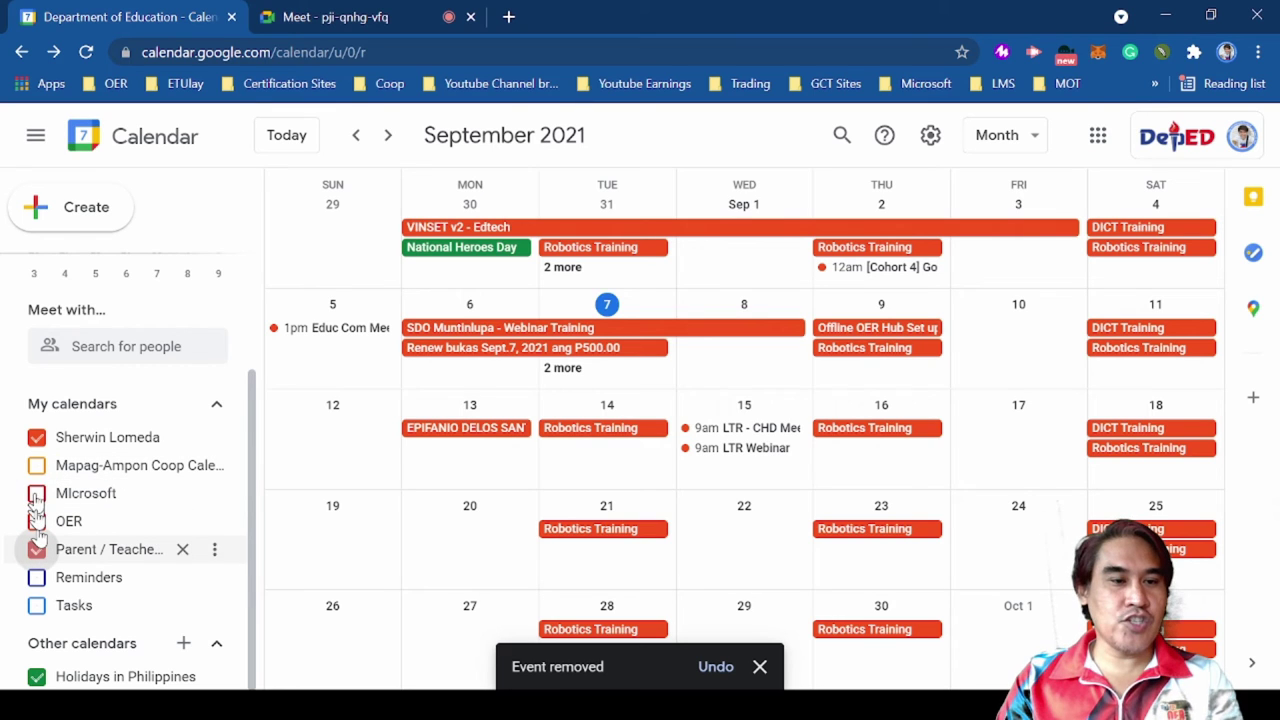
click(36, 439)
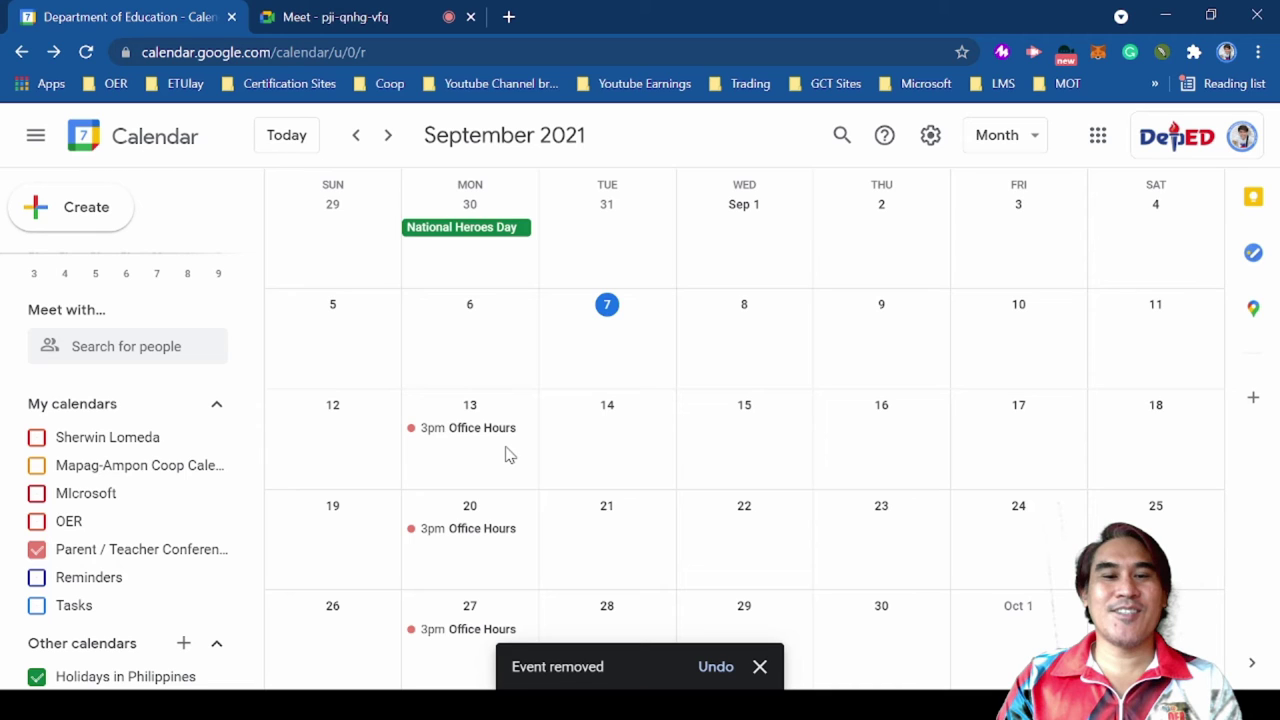
click(378, 135)
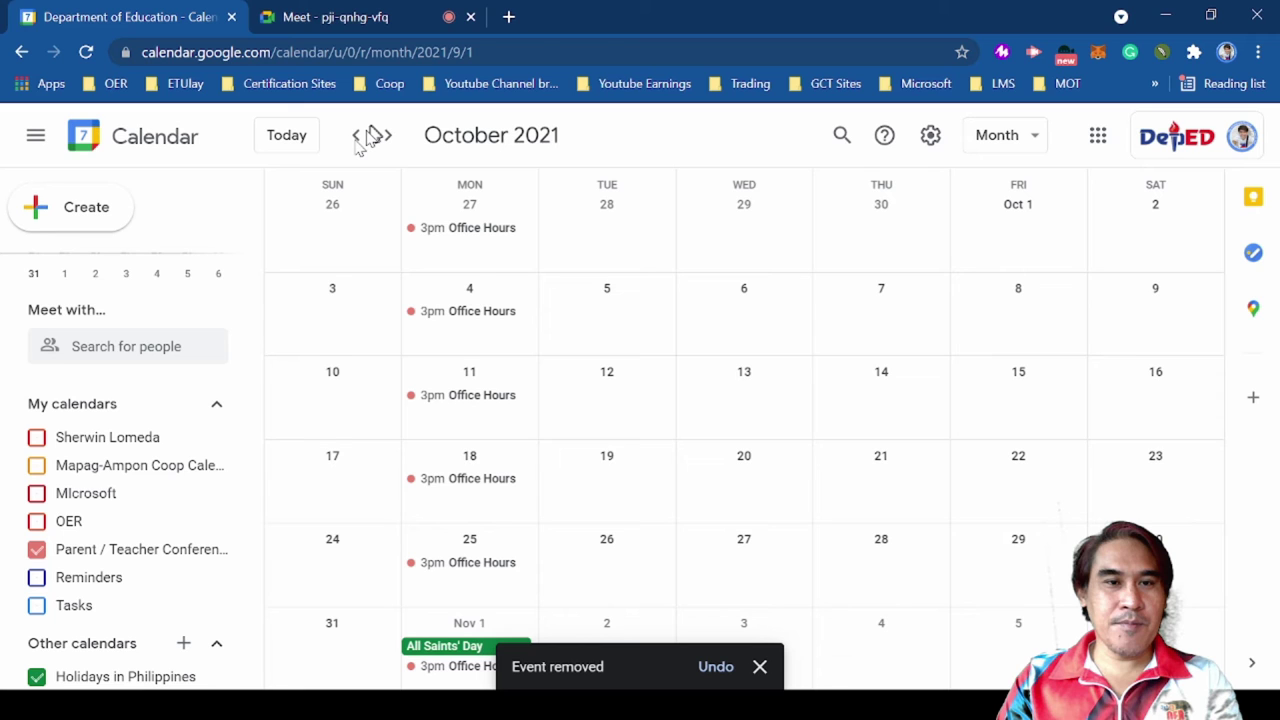
click(356, 136)
click(356, 136)
click(356, 136)
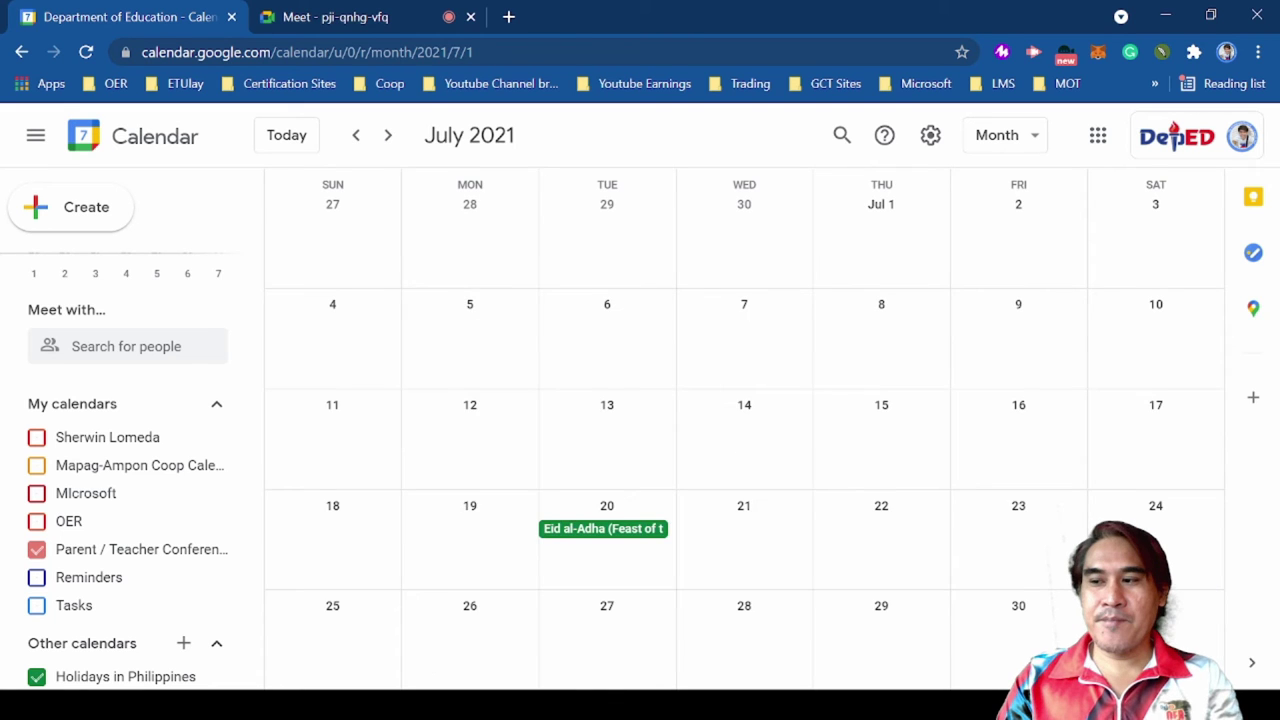
Step: Read the Task 4 of 5 slide in Google Slides, select the name "Weekend Hours" there, and switch back to Google Calendar
key(alt+Tab)
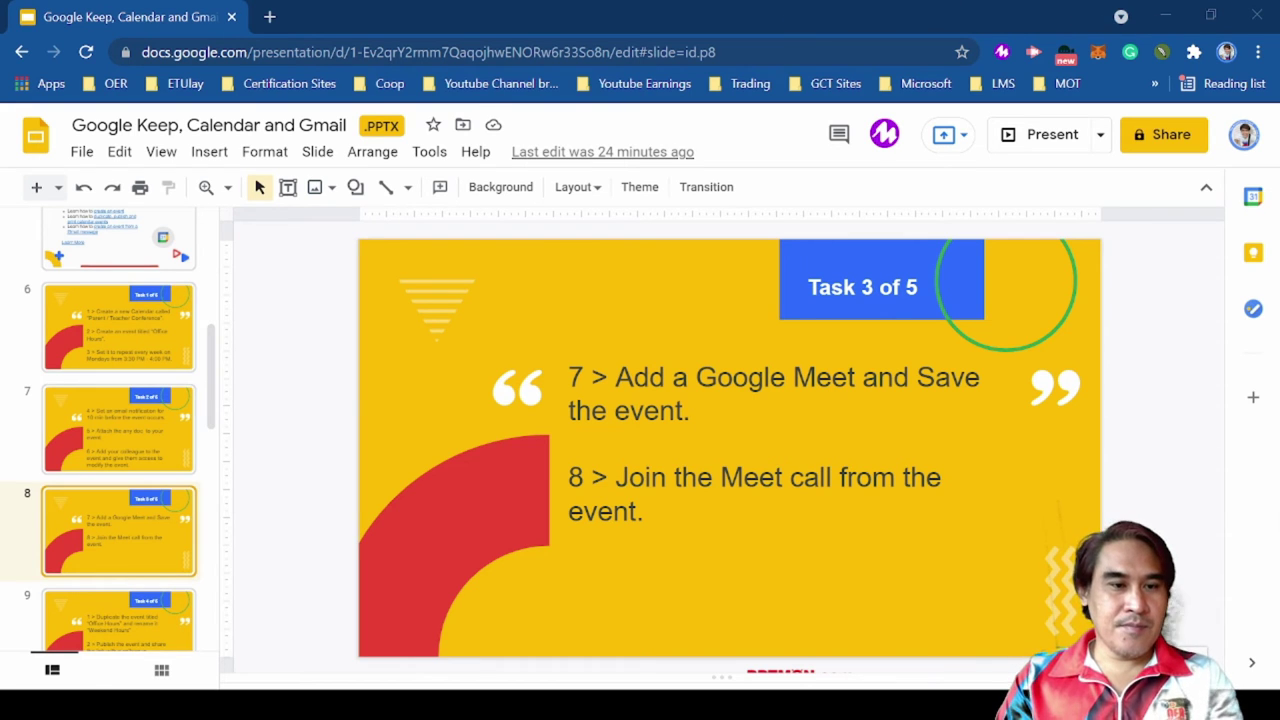
scroll(118, 430, down, 2)
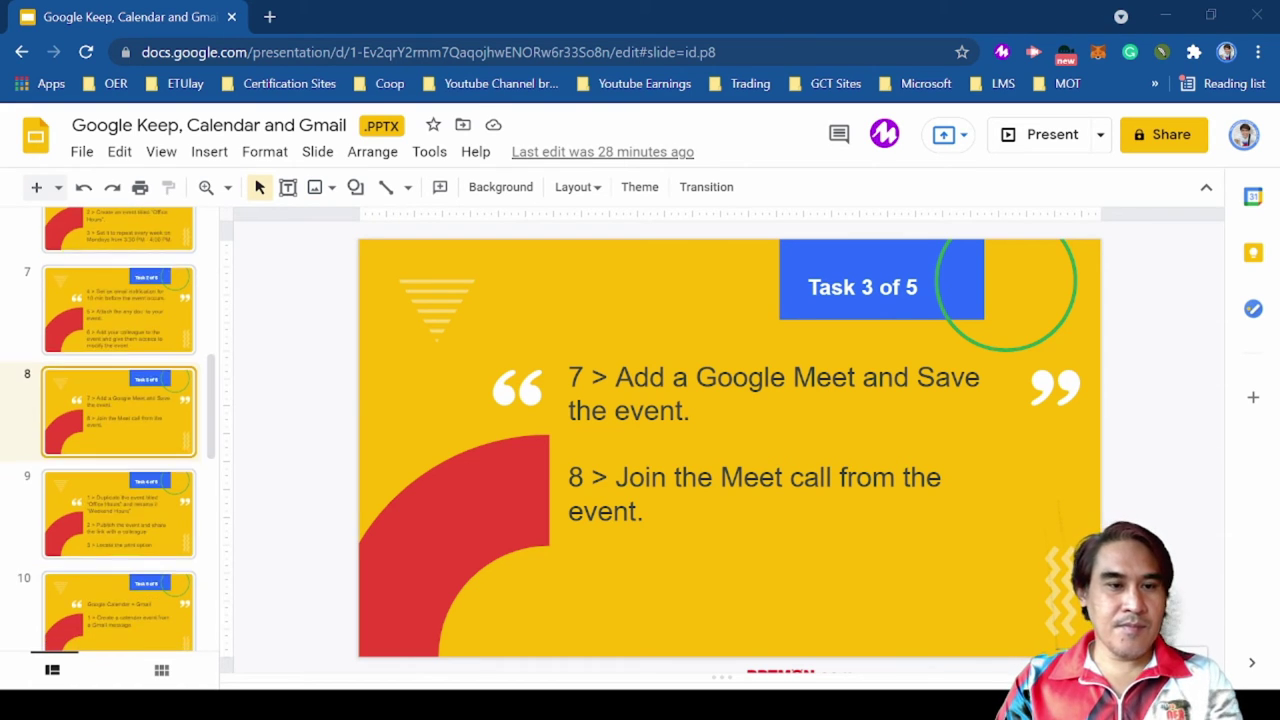
click(124, 487)
scroll(447, 378, down, 2)
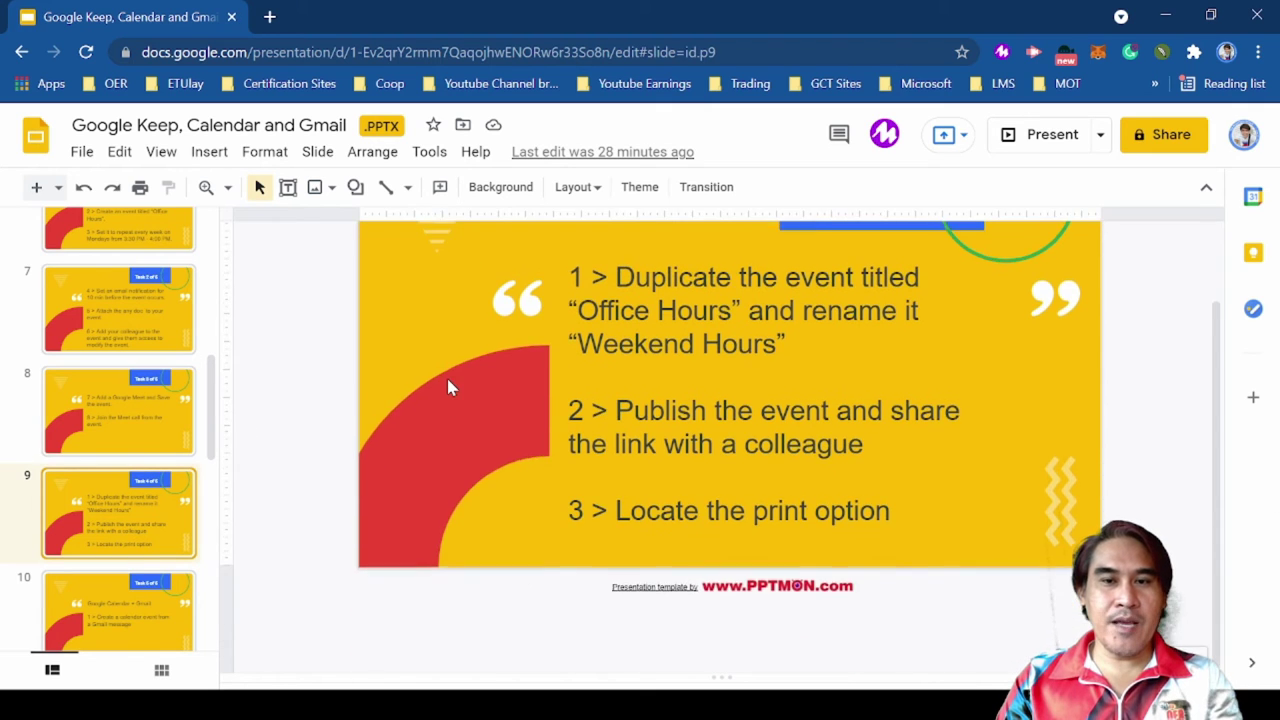
scroll(447, 378, up, 2)
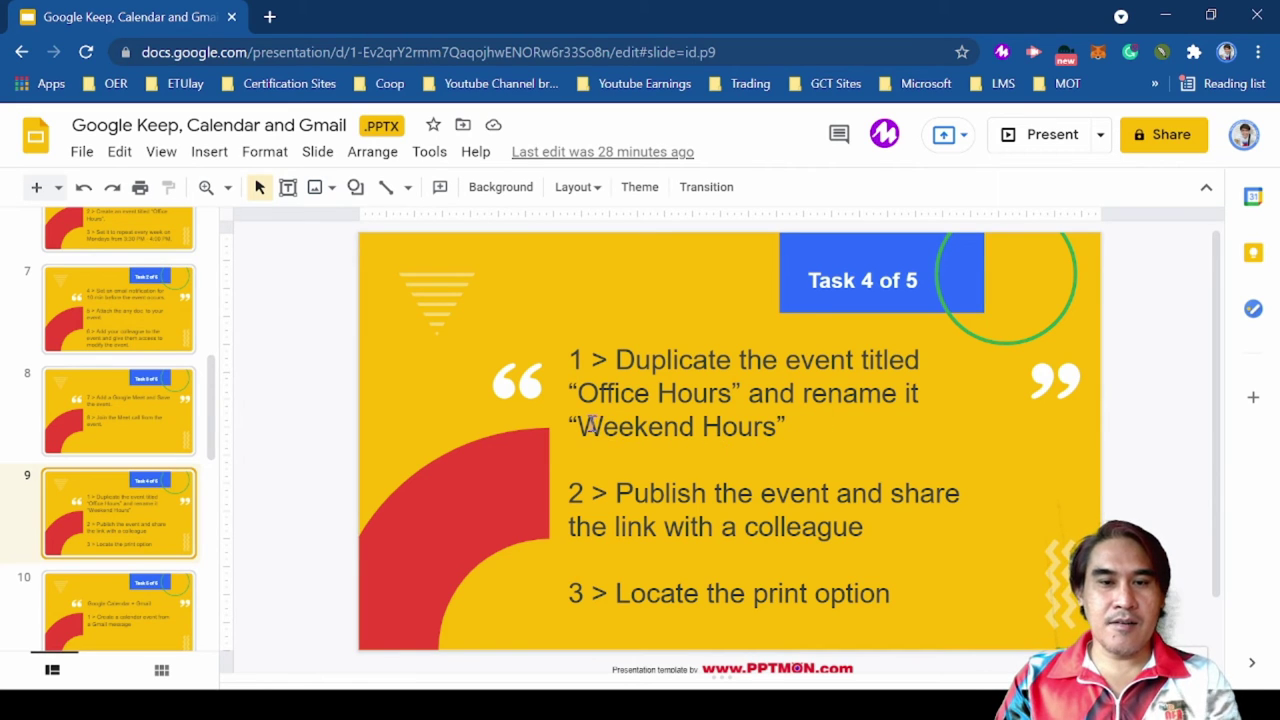
drag(588, 426, 770, 428)
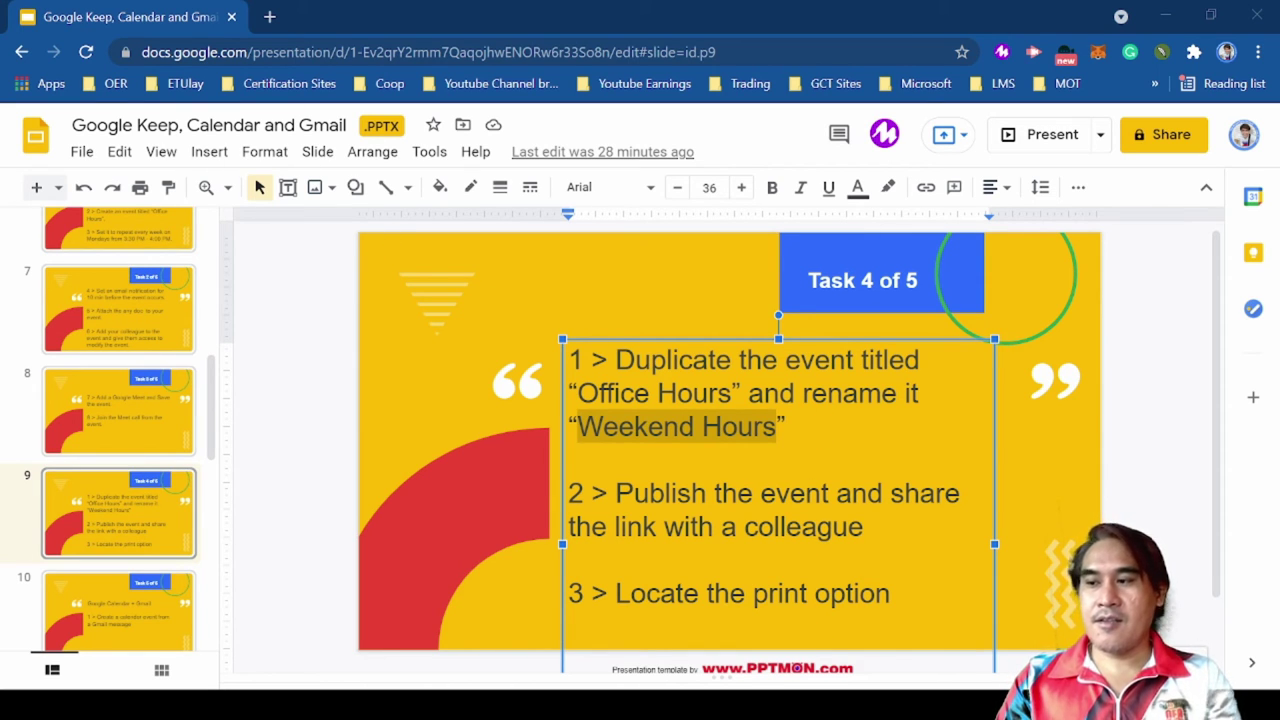
key(alt+Tab)
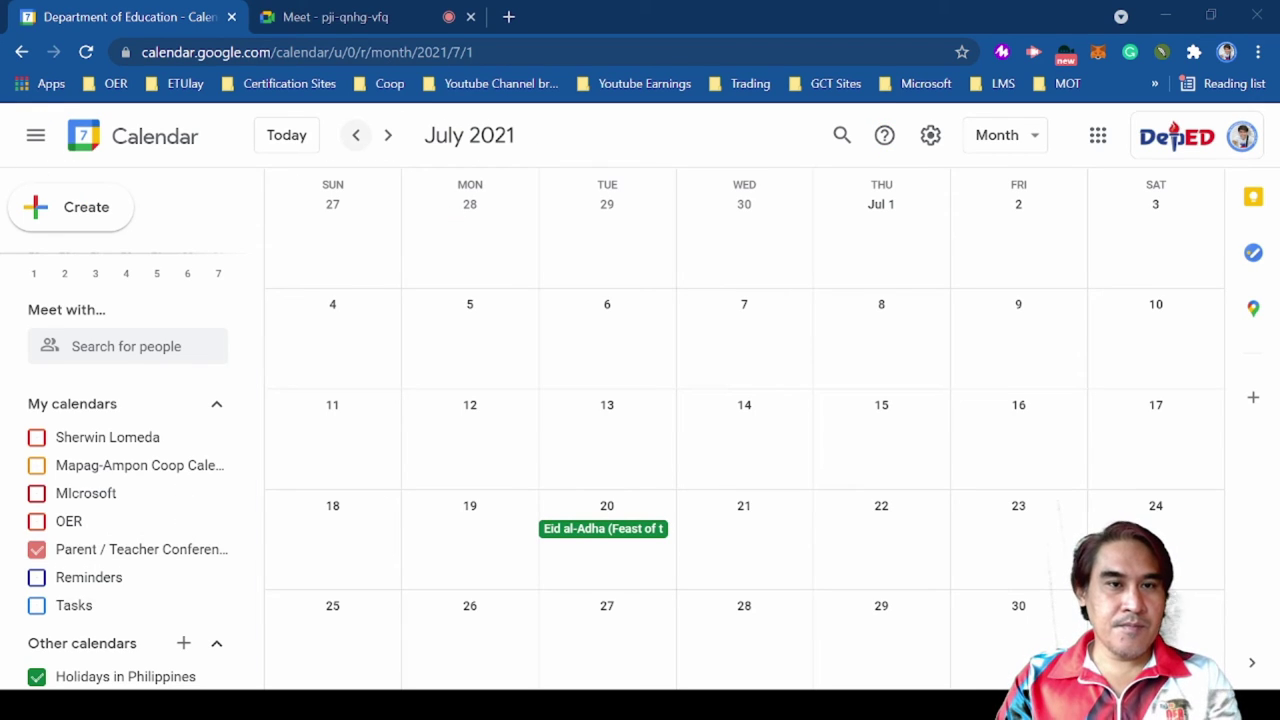
Step: Bring the calendar back to September 2021 and discard the blank event opened on September 13
click(353, 136)
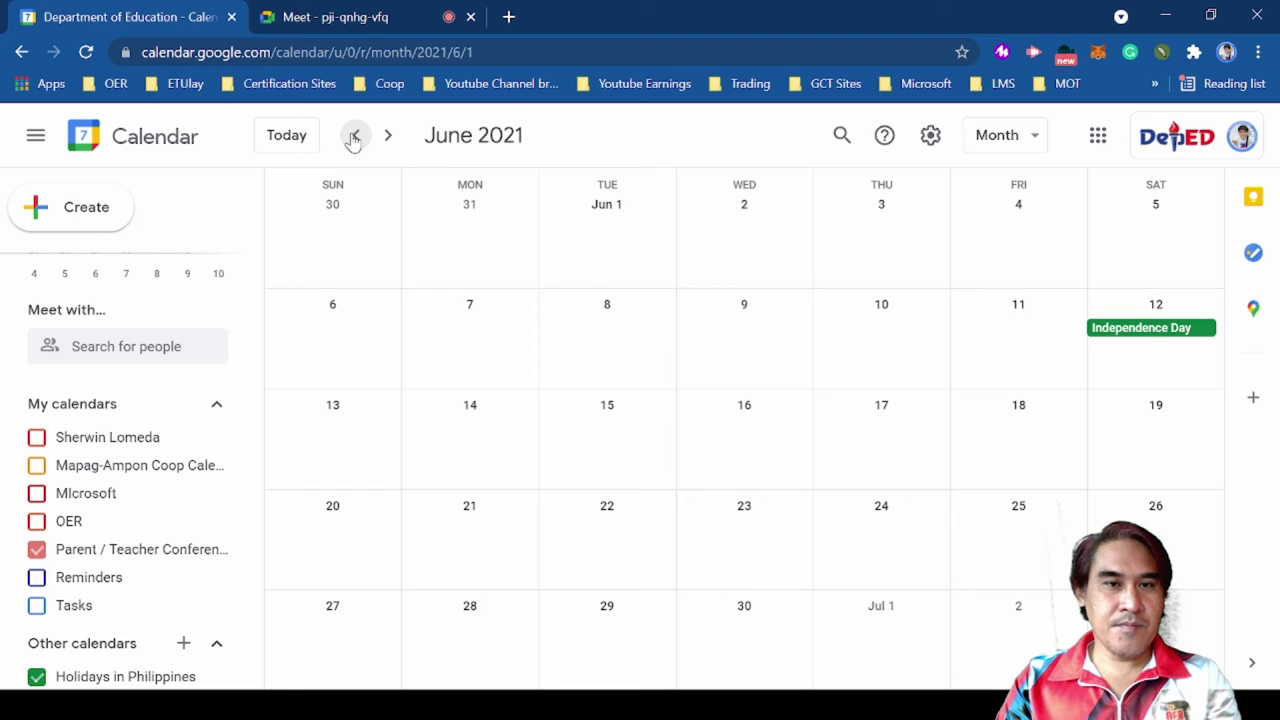
click(354, 136)
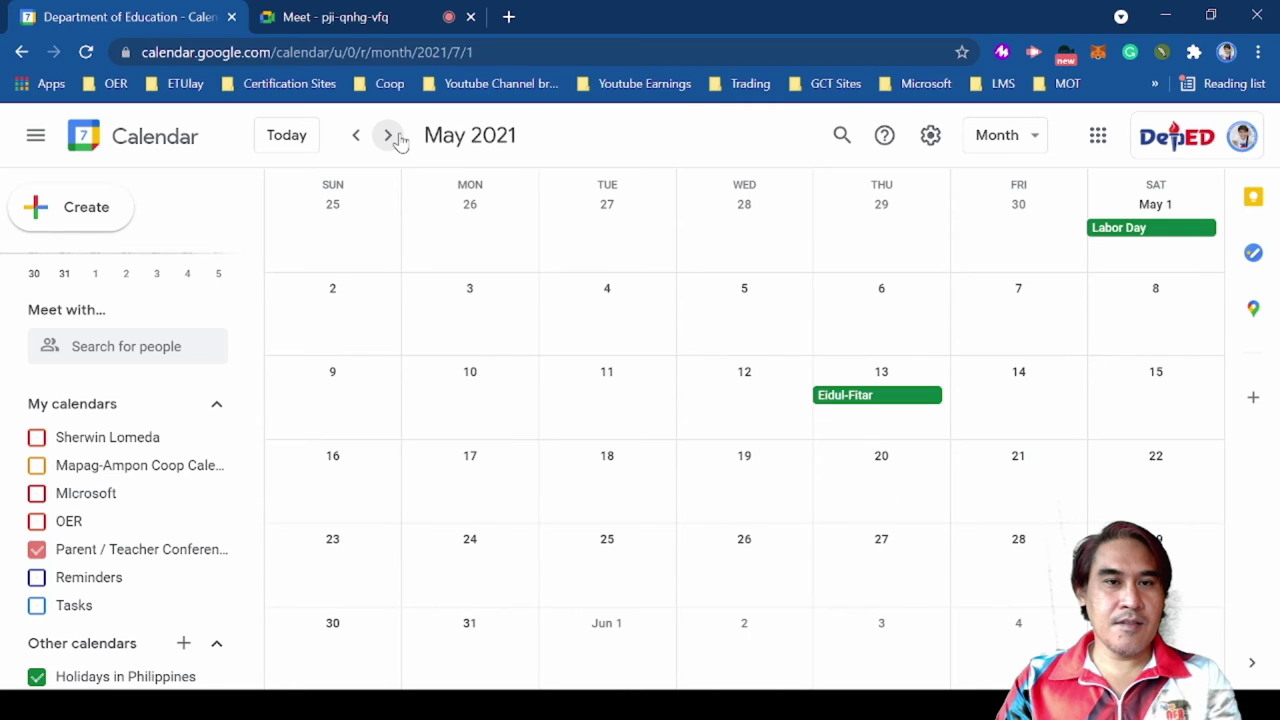
click(390, 136)
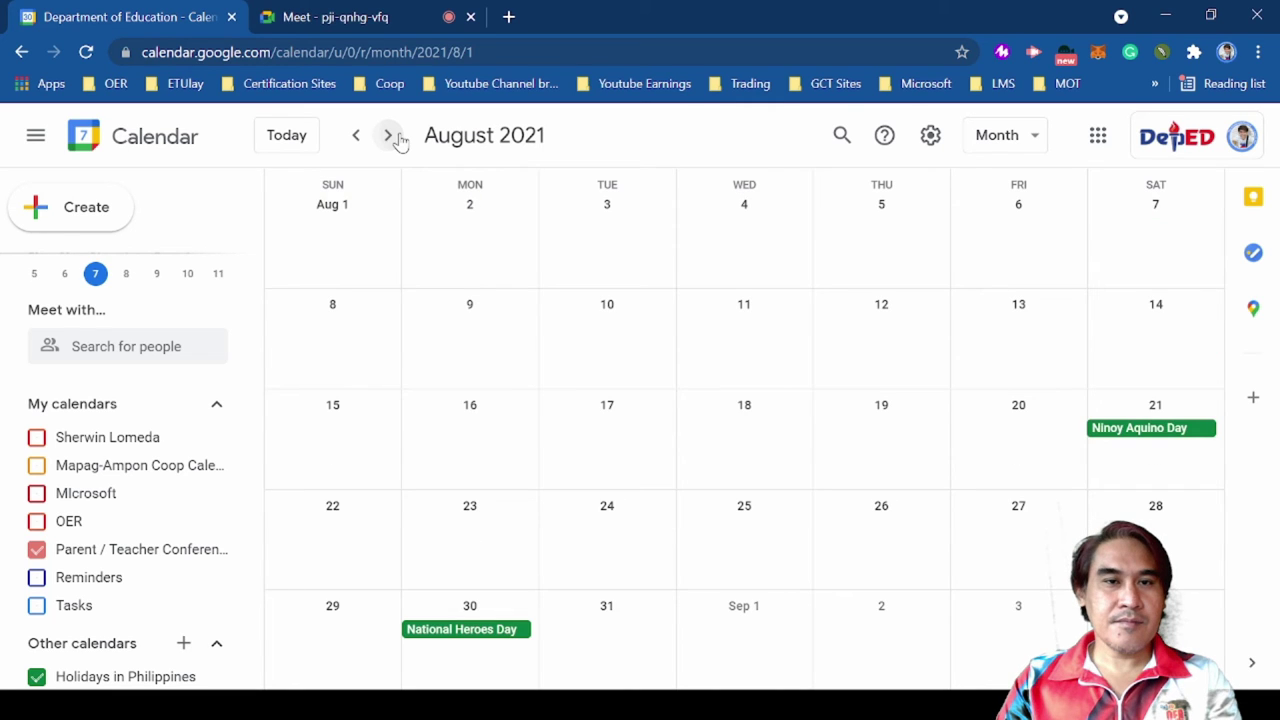
click(390, 137)
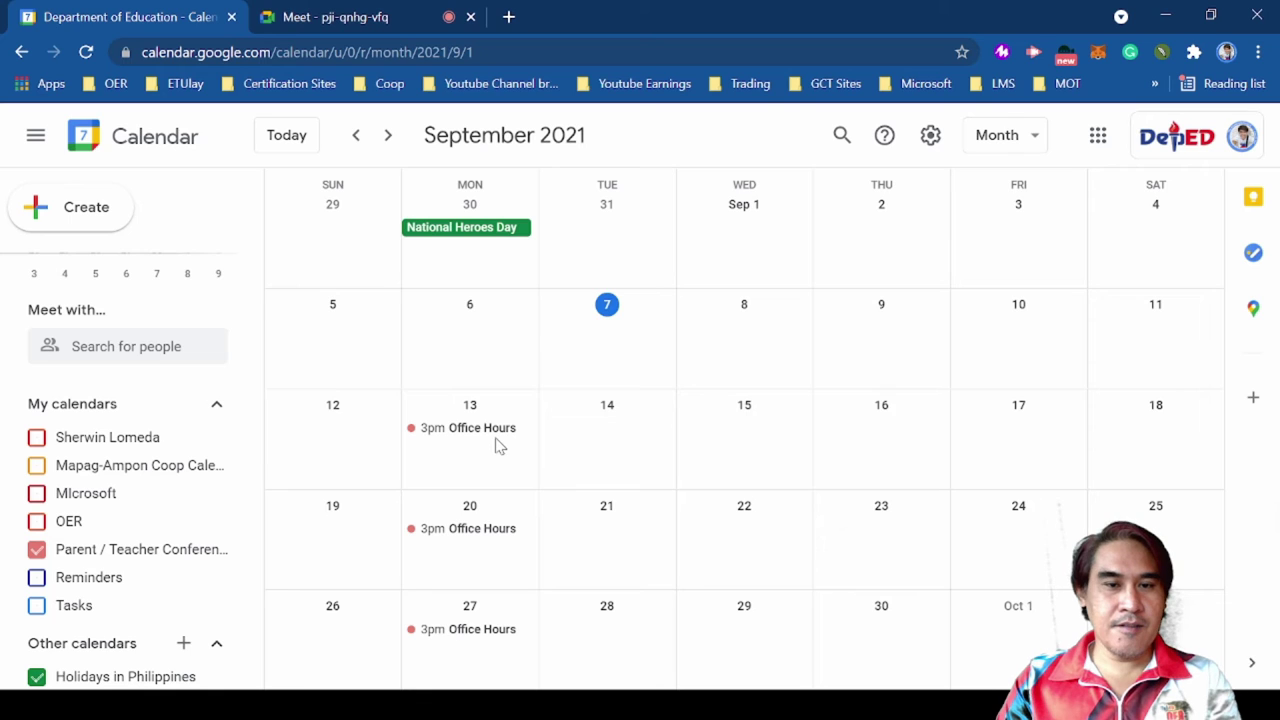
click(499, 446)
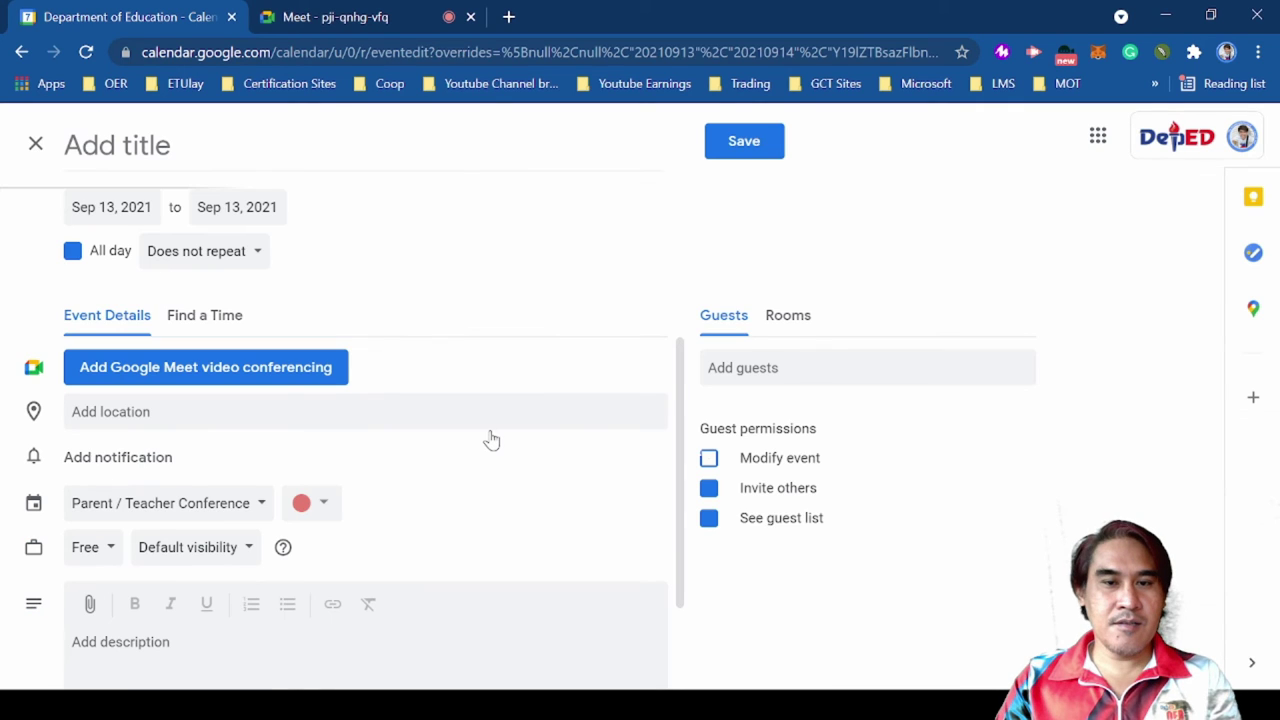
click(34, 146)
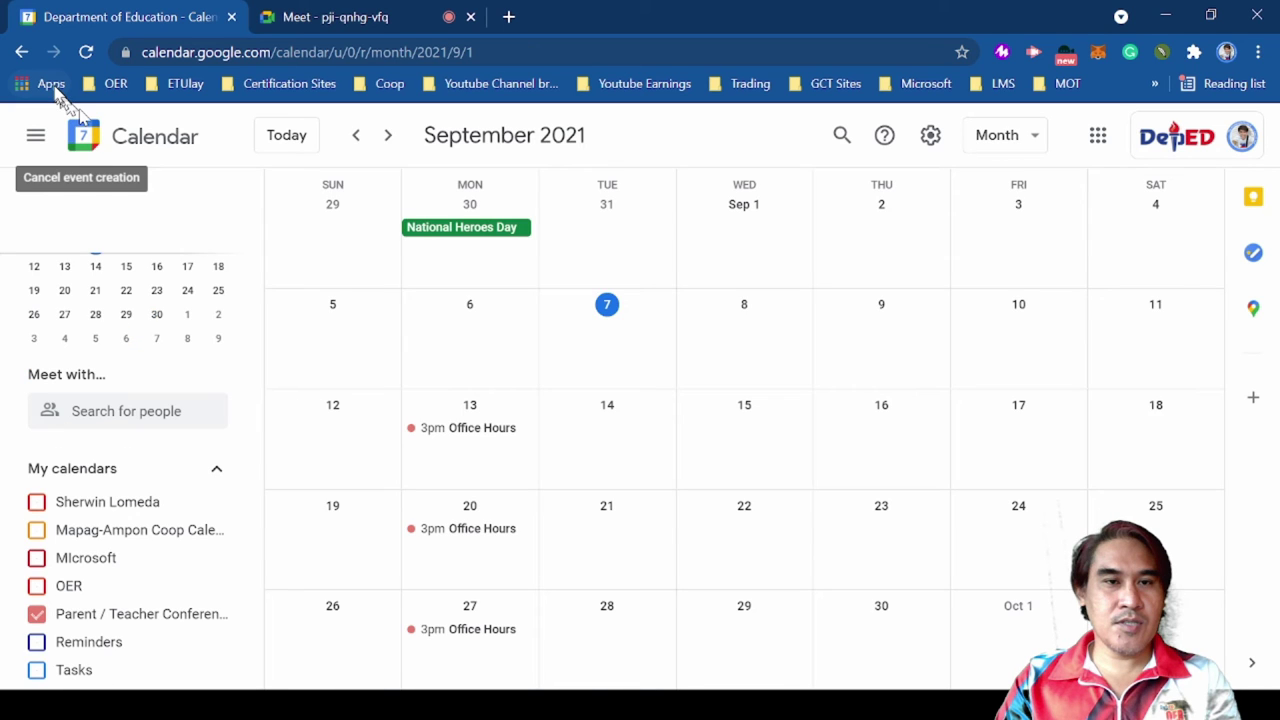
Step: Duplicate the September 13 Office Hours event and title the copy "Weekend Hours"
click(481, 430)
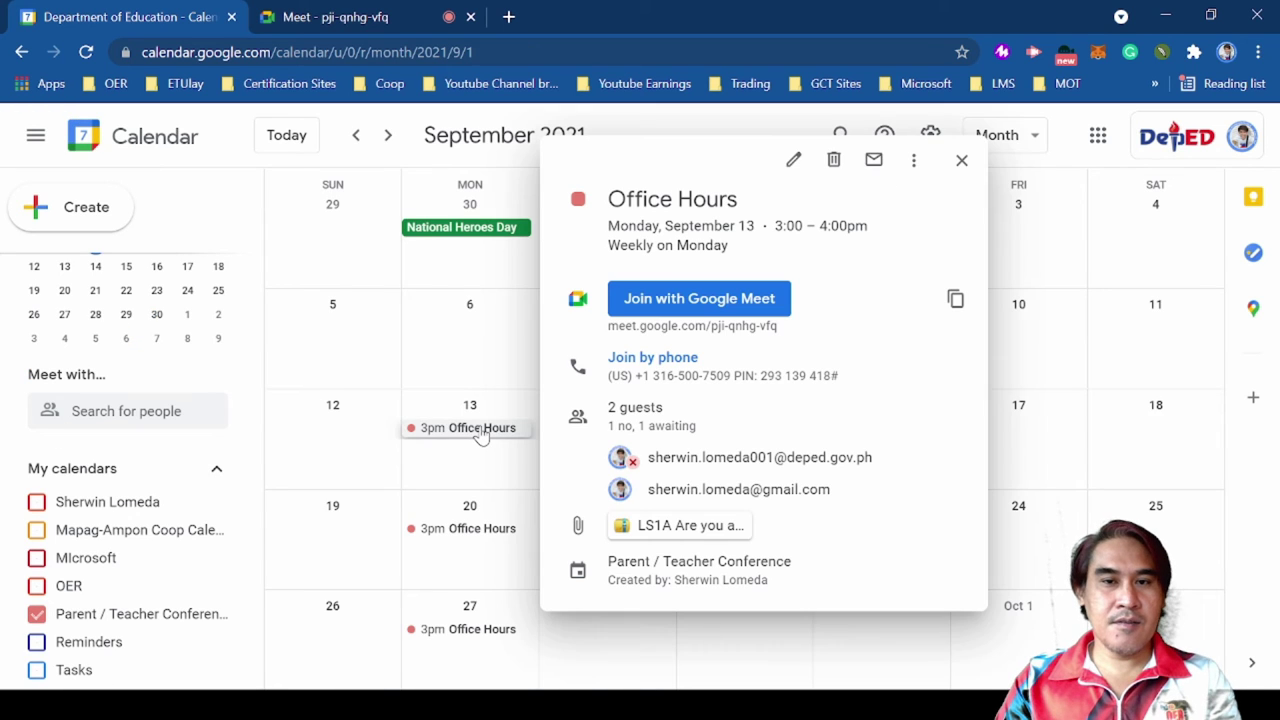
click(916, 165)
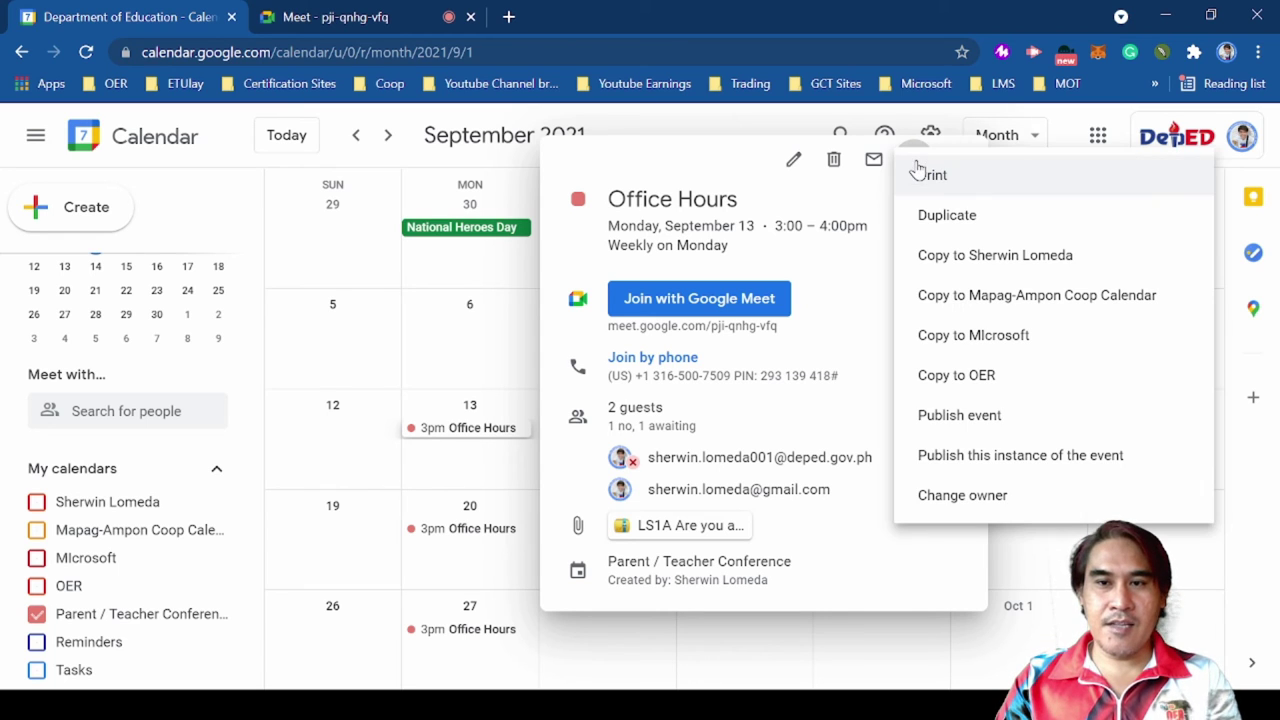
click(946, 230)
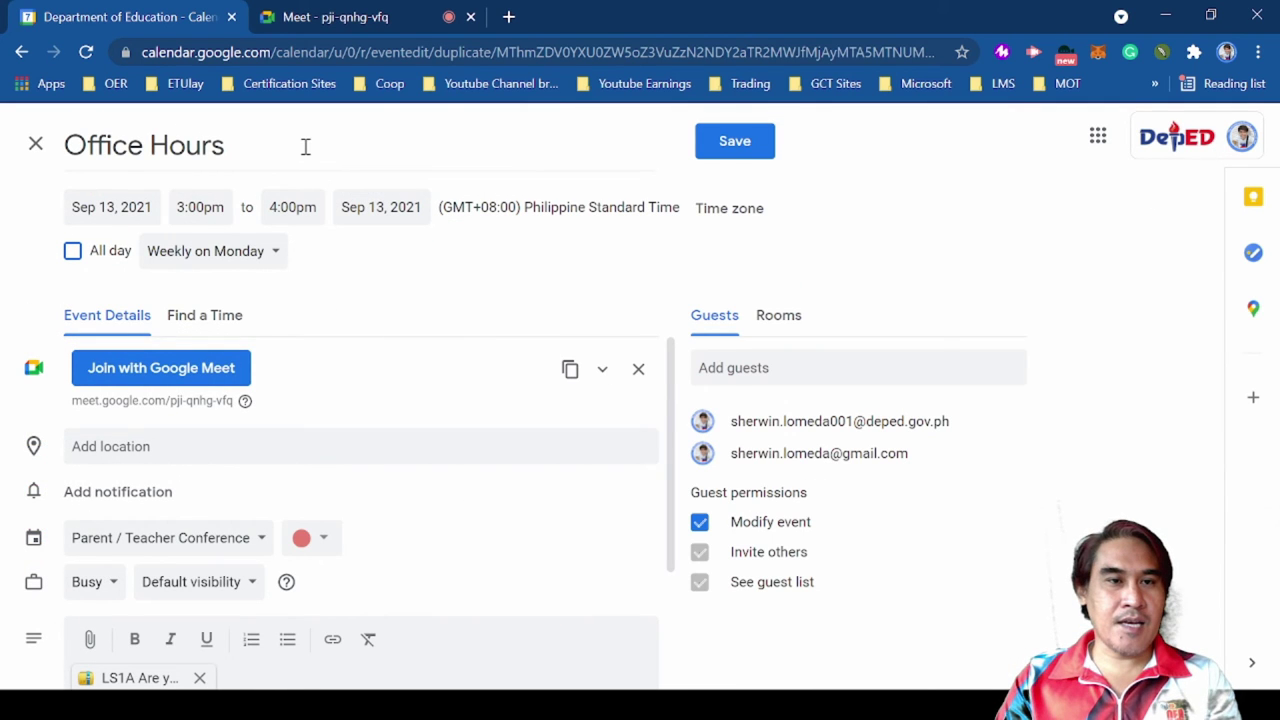
drag(271, 146, 45, 152)
text(Weekend Hours)
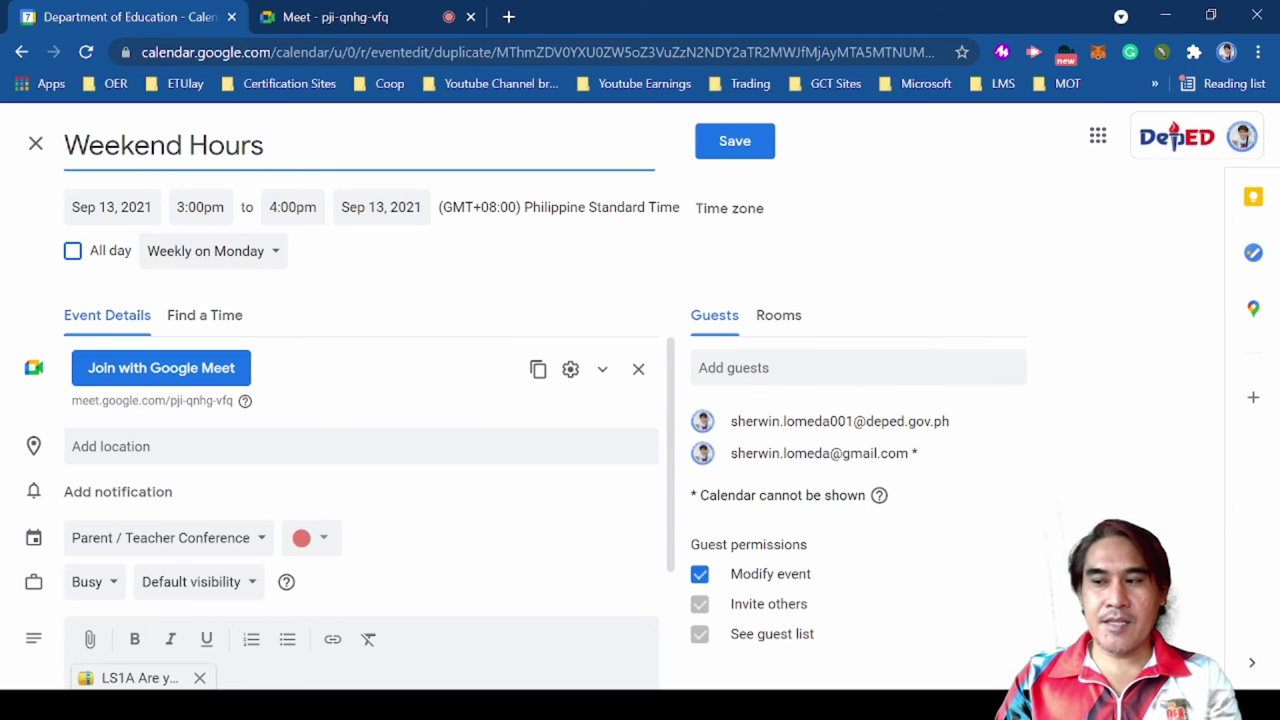
Step: Add the colleague's Gmail address from the suggestions as a guest of the Weekend Hours event
key(alt+Tab)
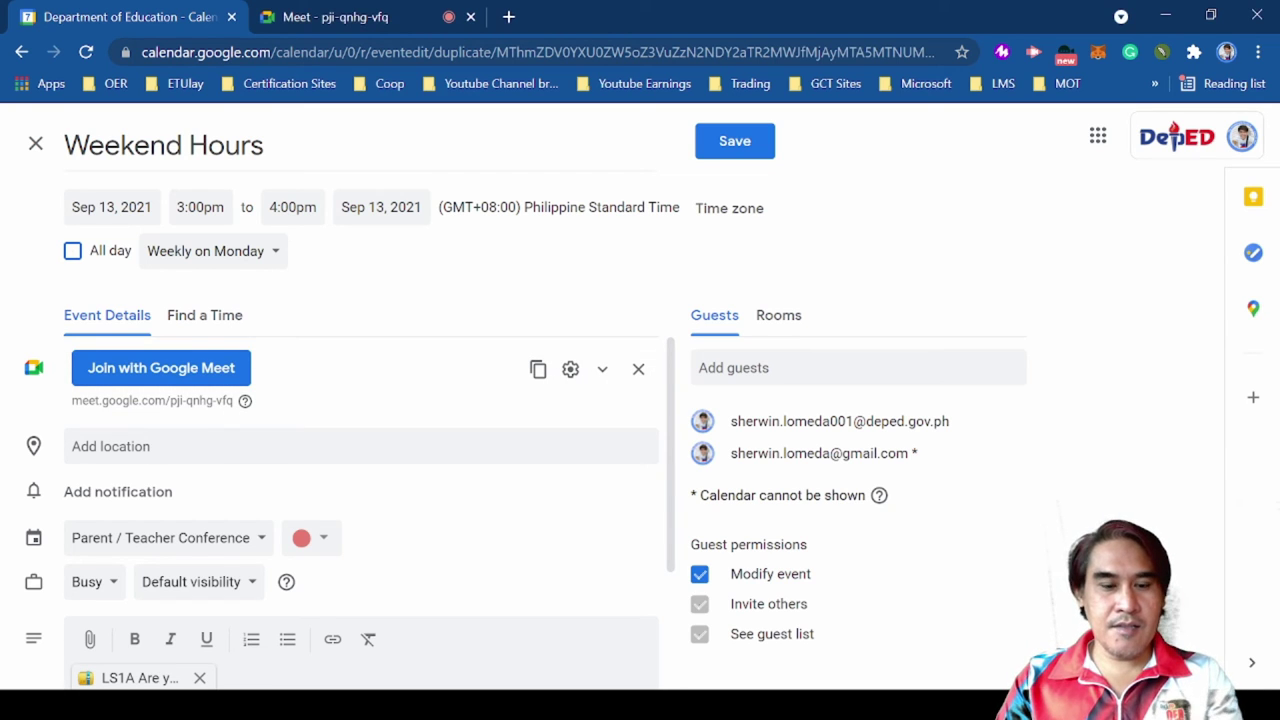
click(760, 368)
text(she)
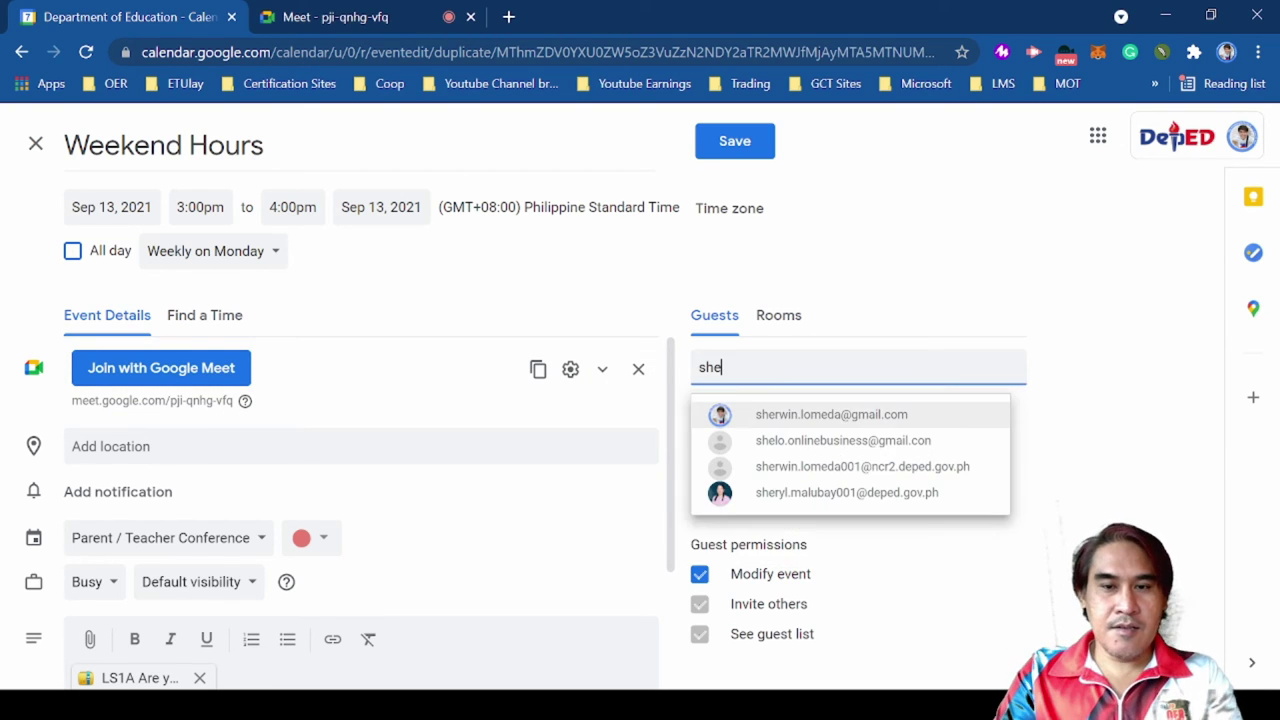
click(848, 450)
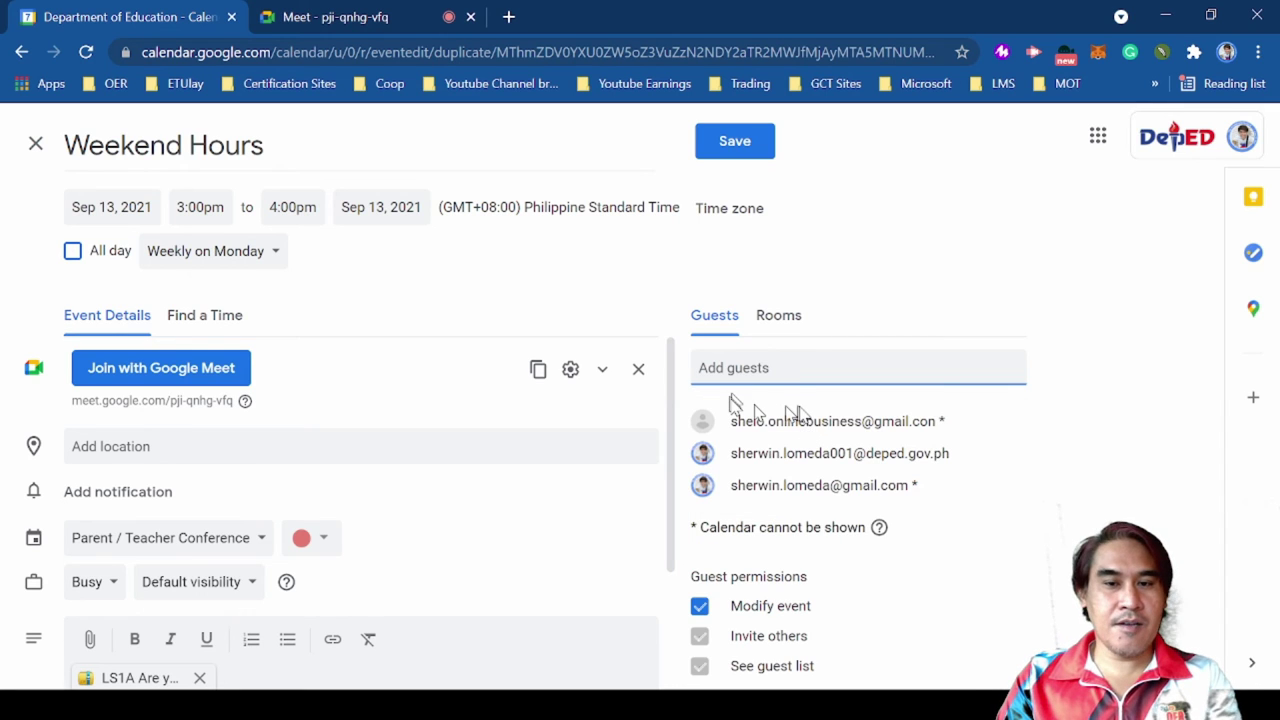
Step: Save the Weekend Hours event, sending the invitation emails and inviting the guests despite their missing file access
click(760, 146)
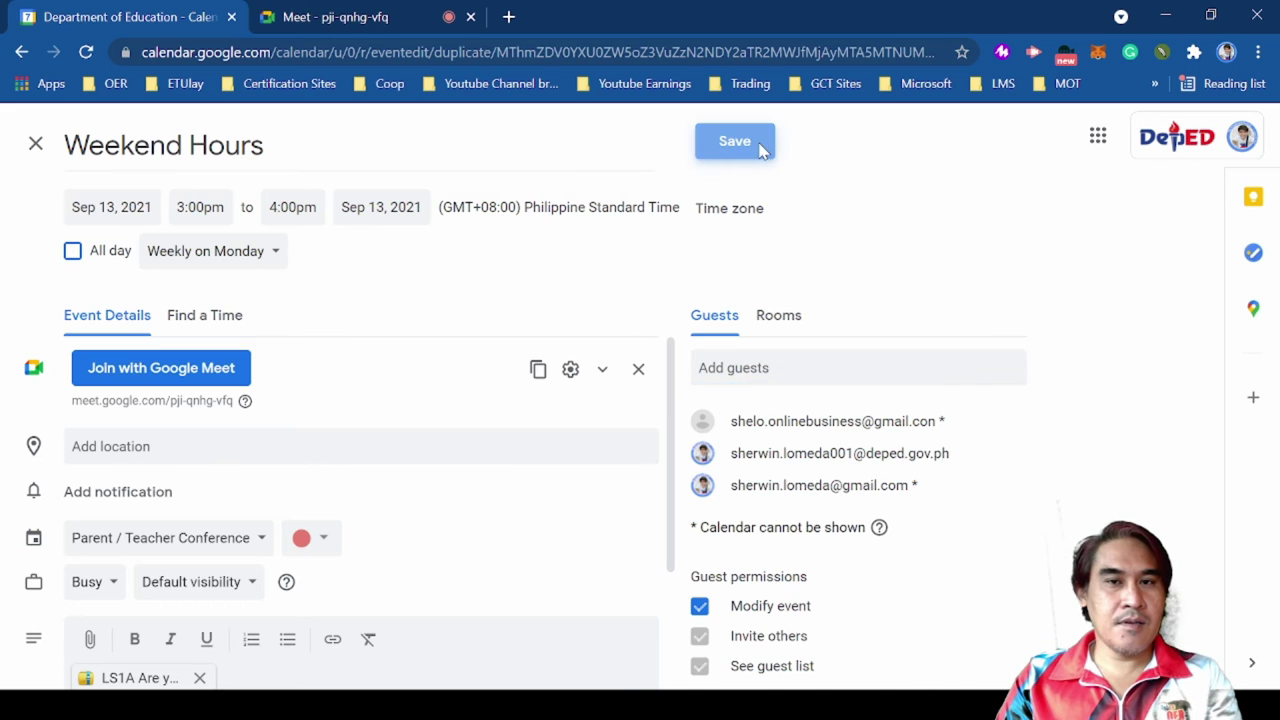
click(828, 437)
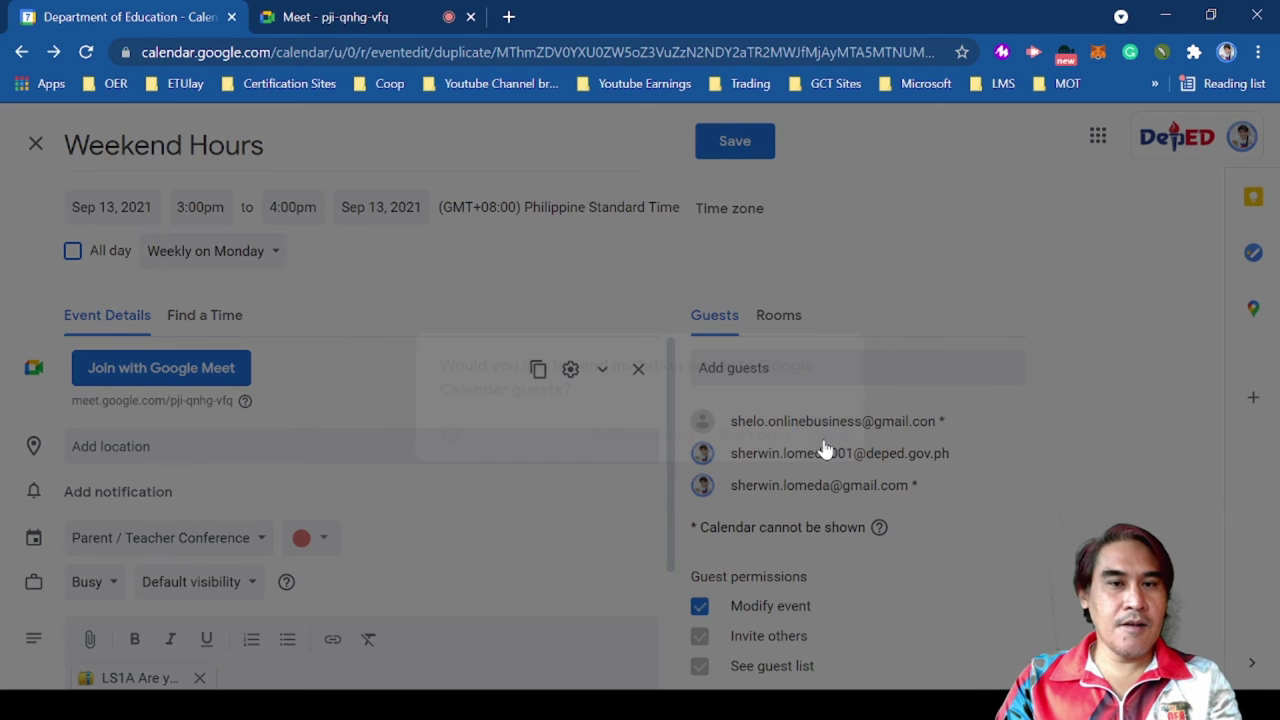
click(788, 437)
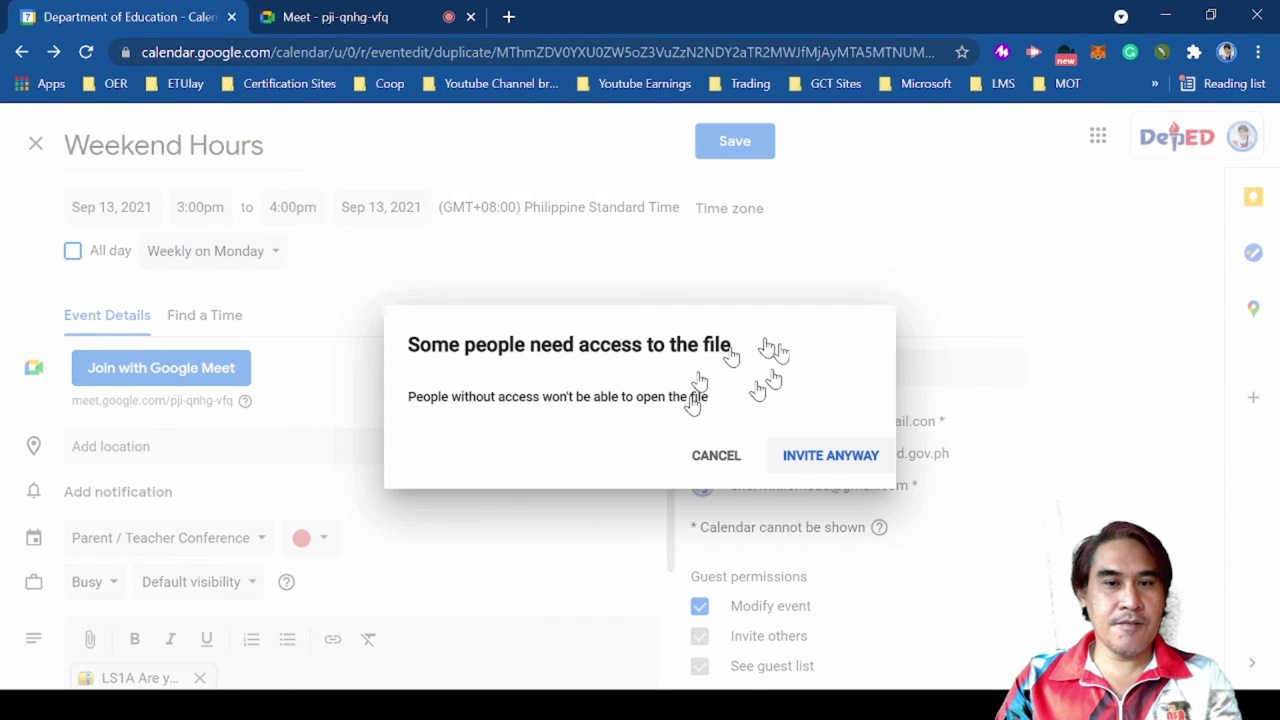
click(790, 438)
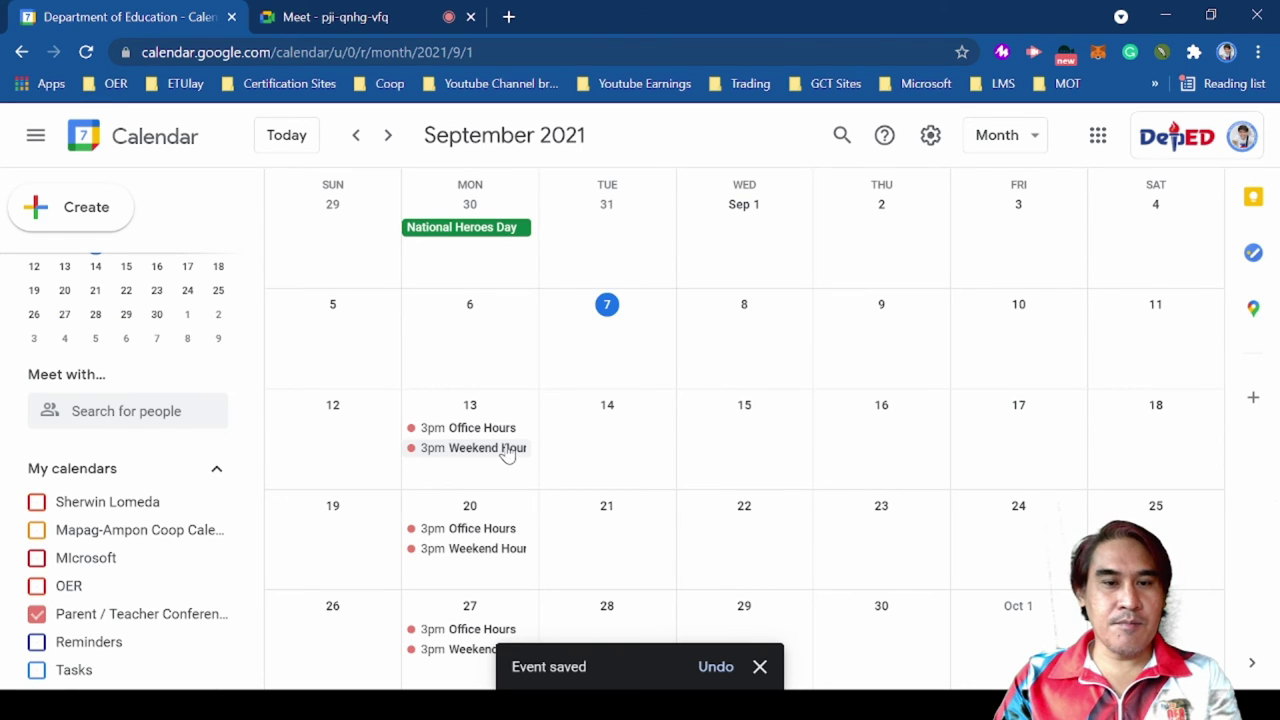
Step: Publish the September 13 Weekend Hours event and copy its HTML code, closing the publishing dialog
click(500, 448)
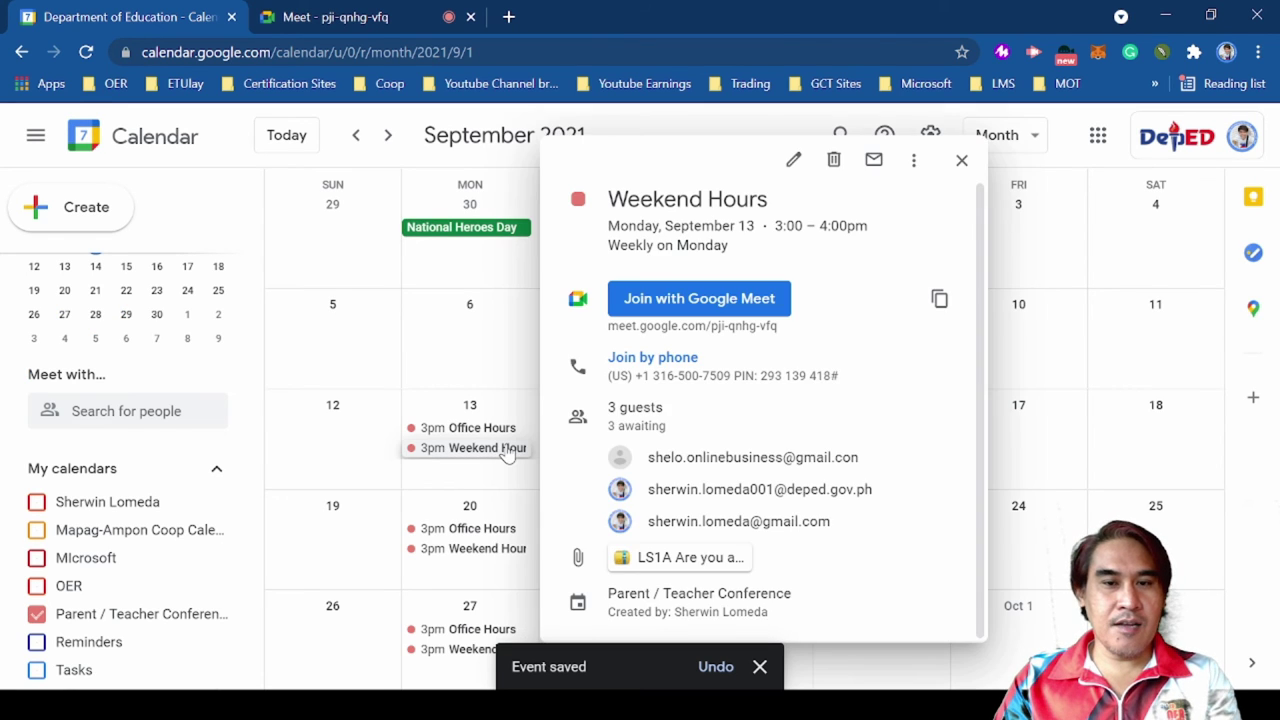
click(918, 164)
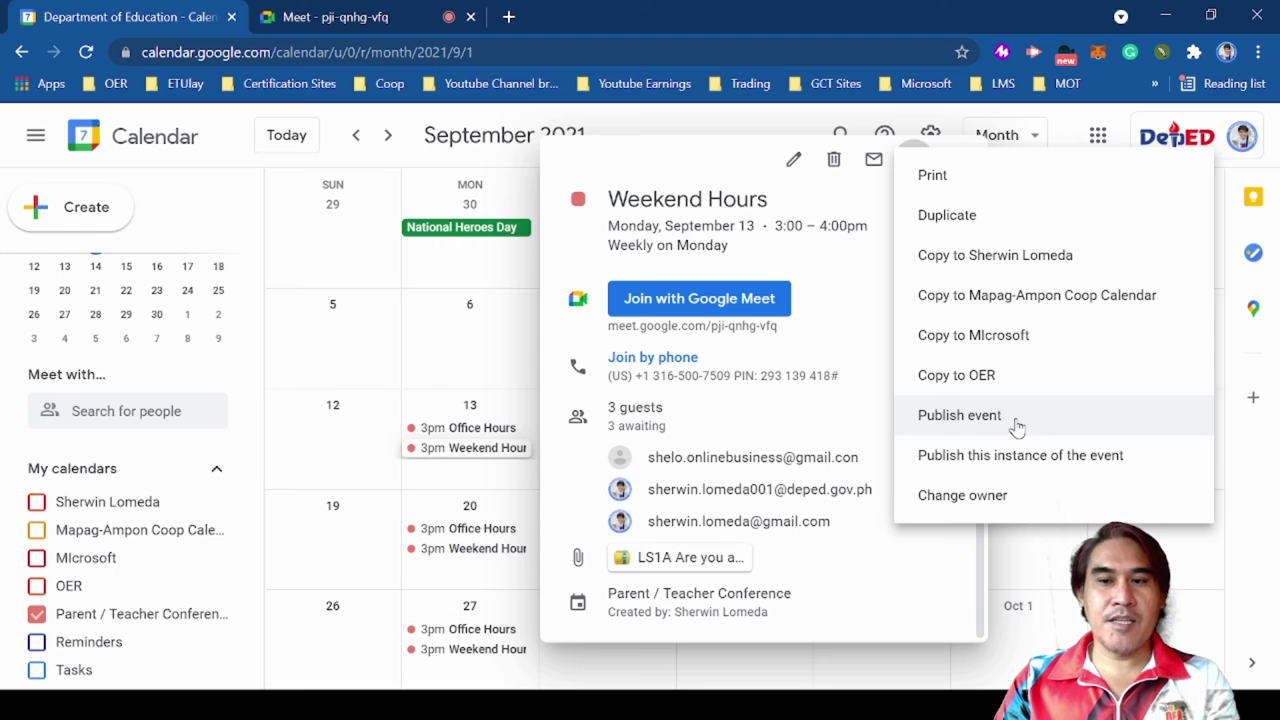
click(1015, 425)
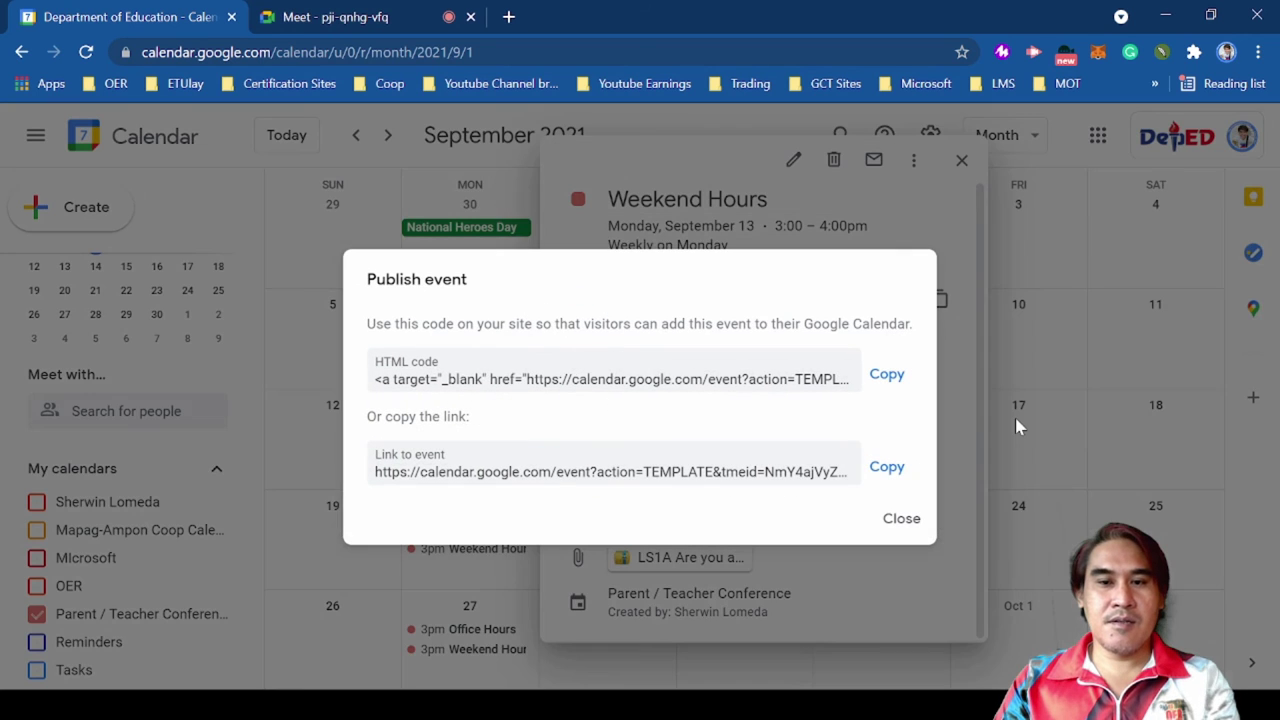
click(887, 382)
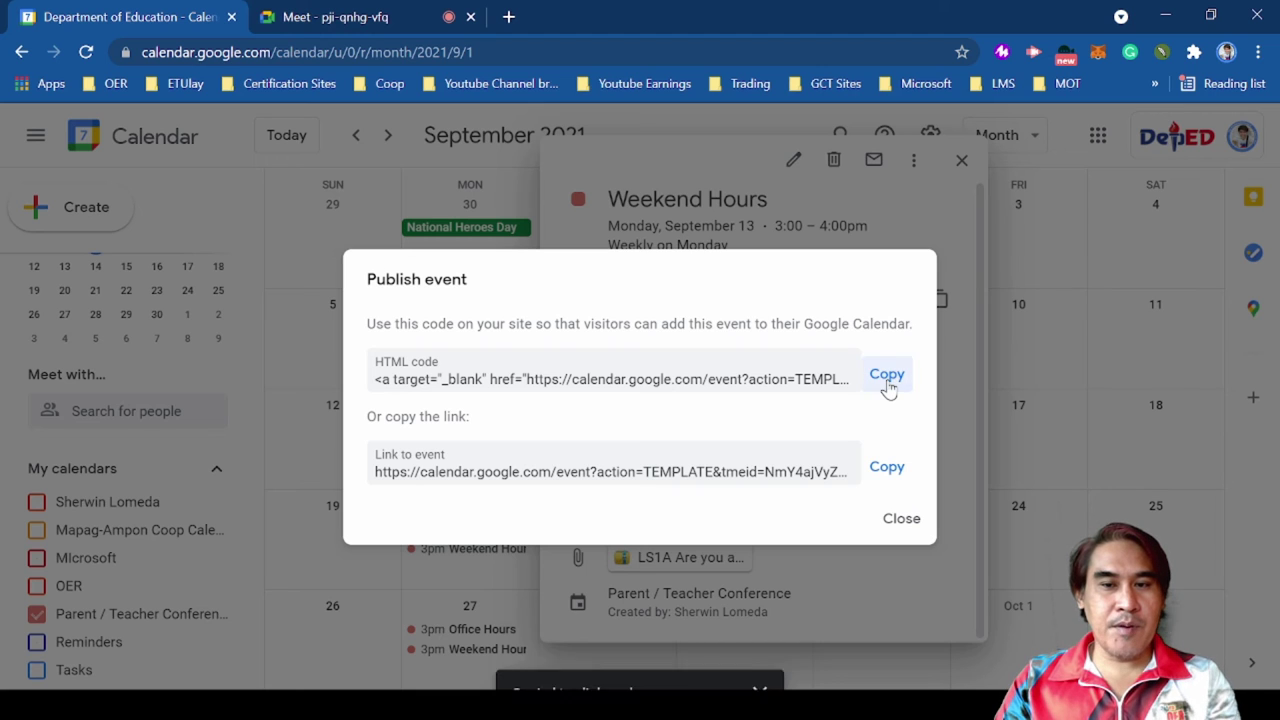
click(898, 526)
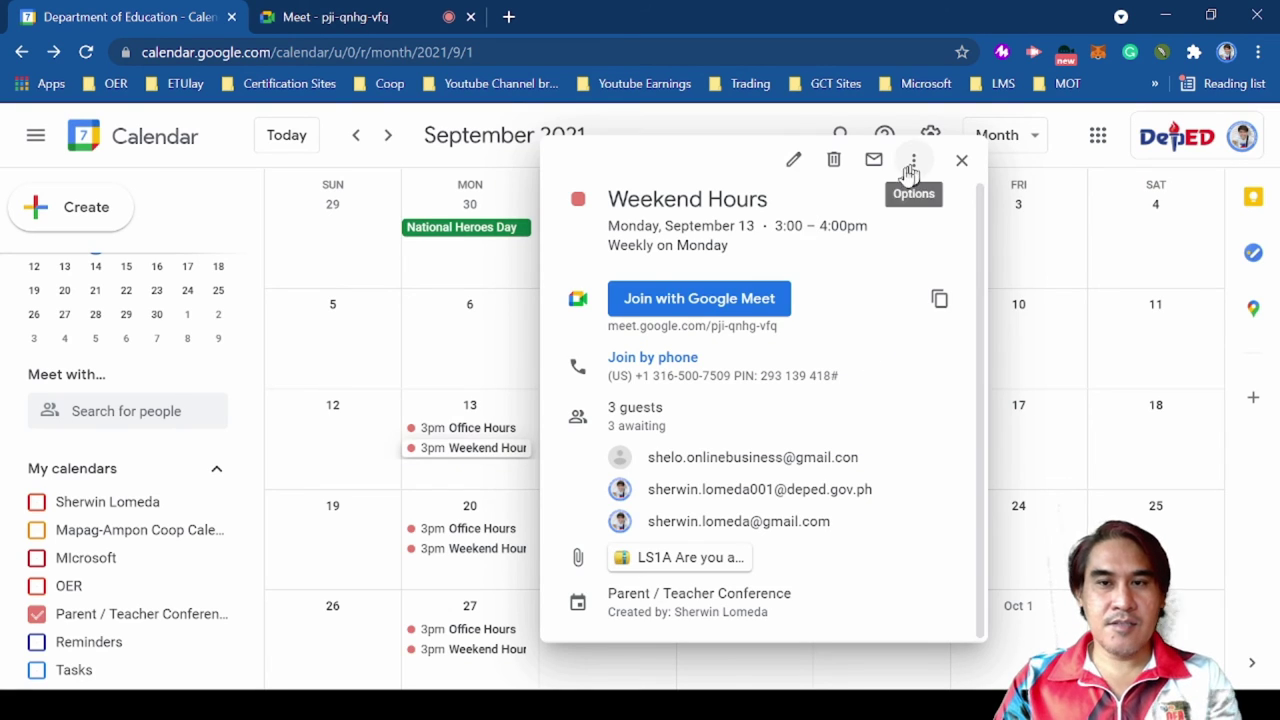
Step: Publish only this instance of the Weekend Hours event and copy its HTML code
click(912, 163)
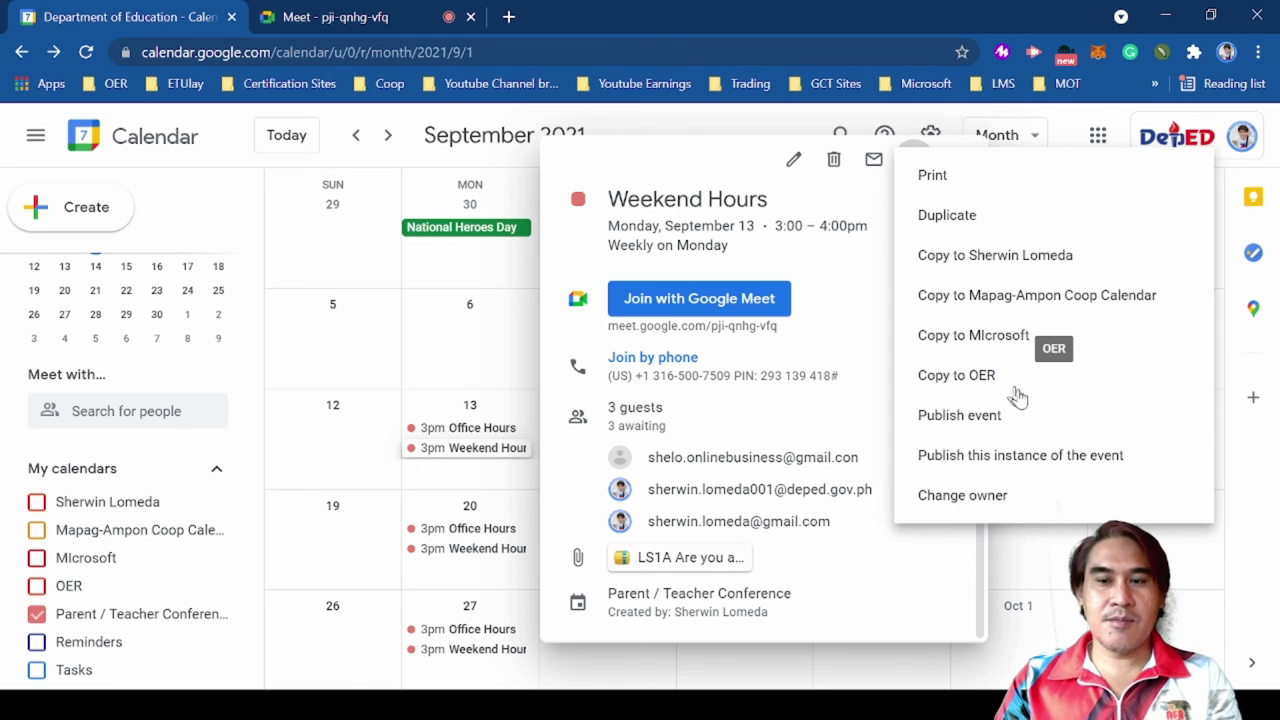
click(1040, 456)
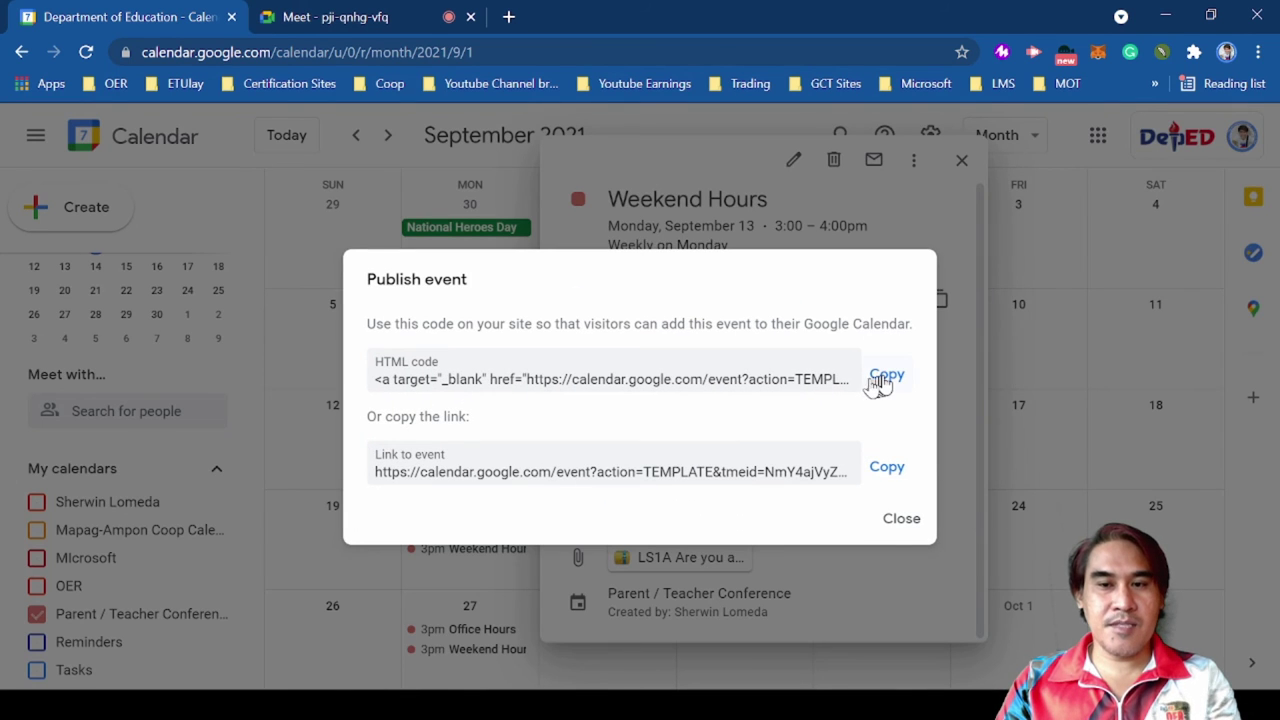
click(884, 375)
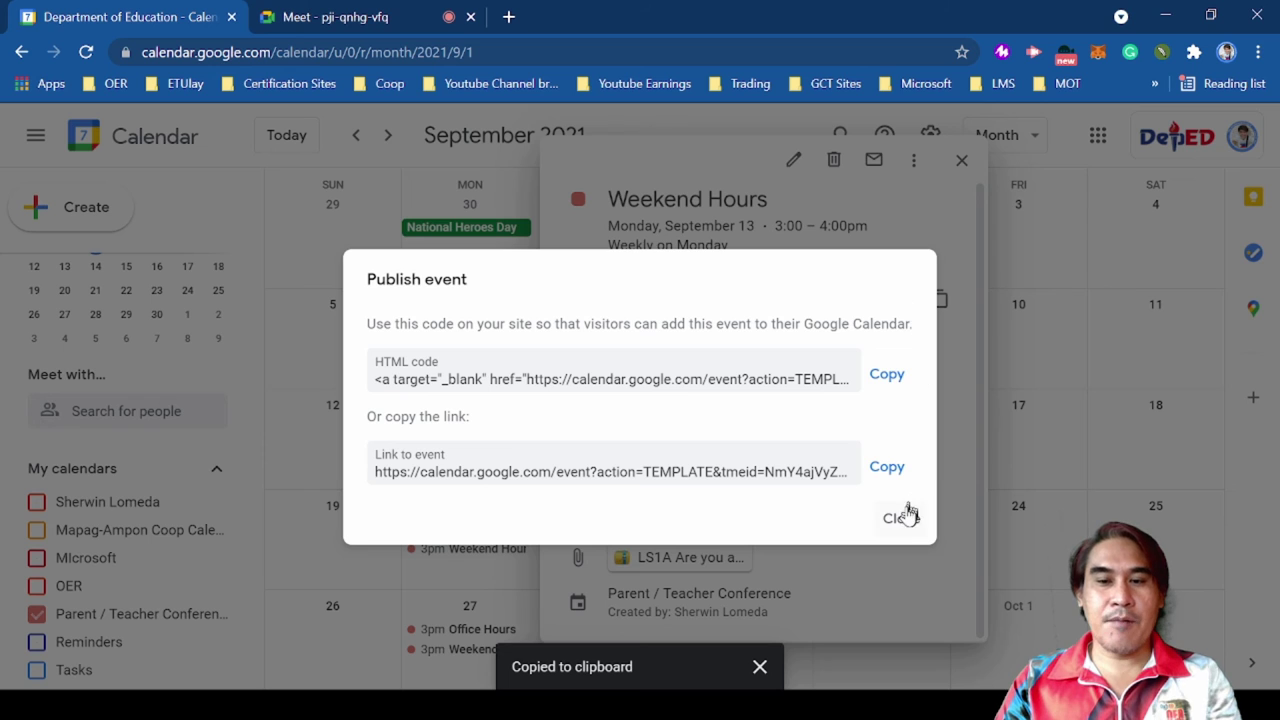
Step: Locate the print option for the Weekend Hours event and check it against the Task 4 of 5 slide in Google Slides
click(914, 160)
click(914, 161)
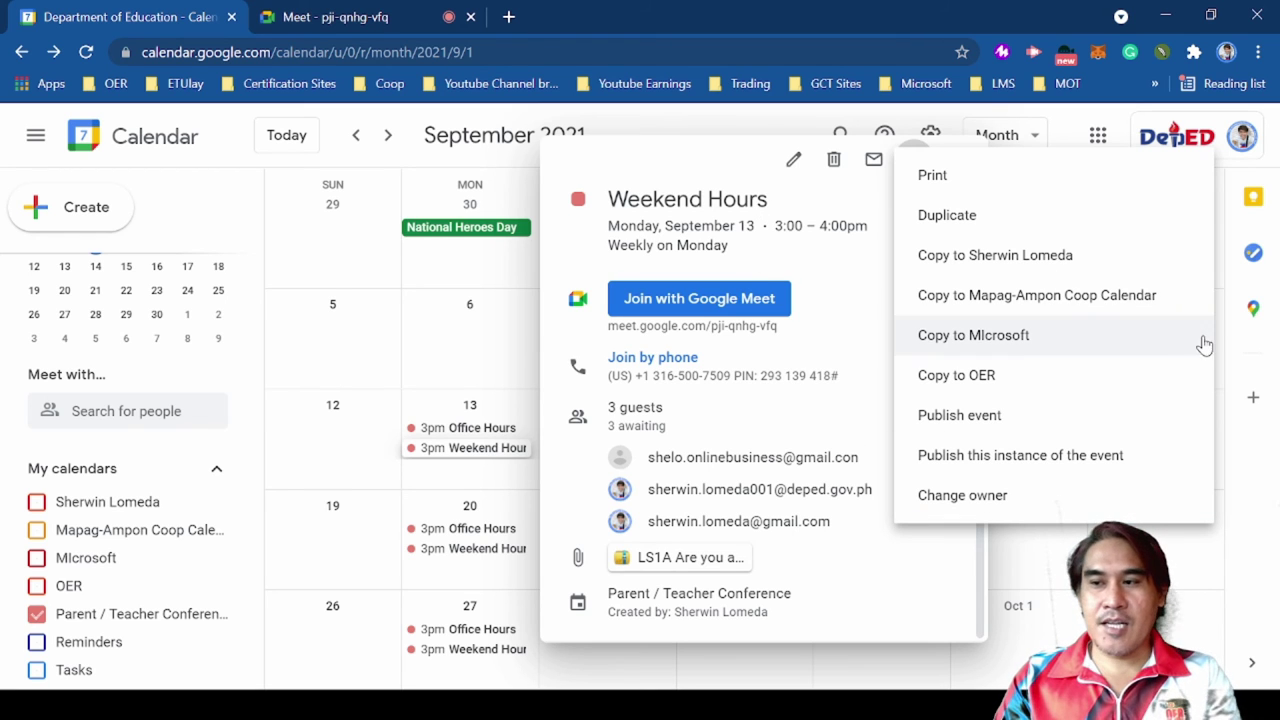
key(alt+Tab)
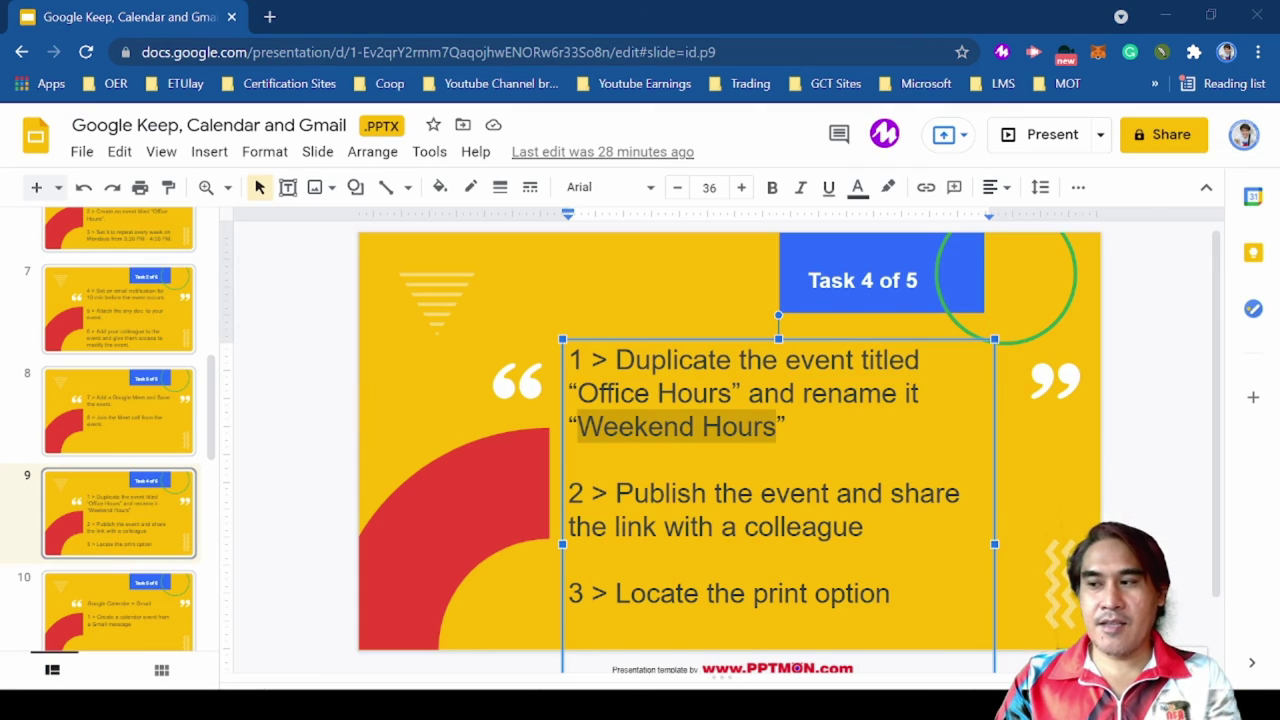